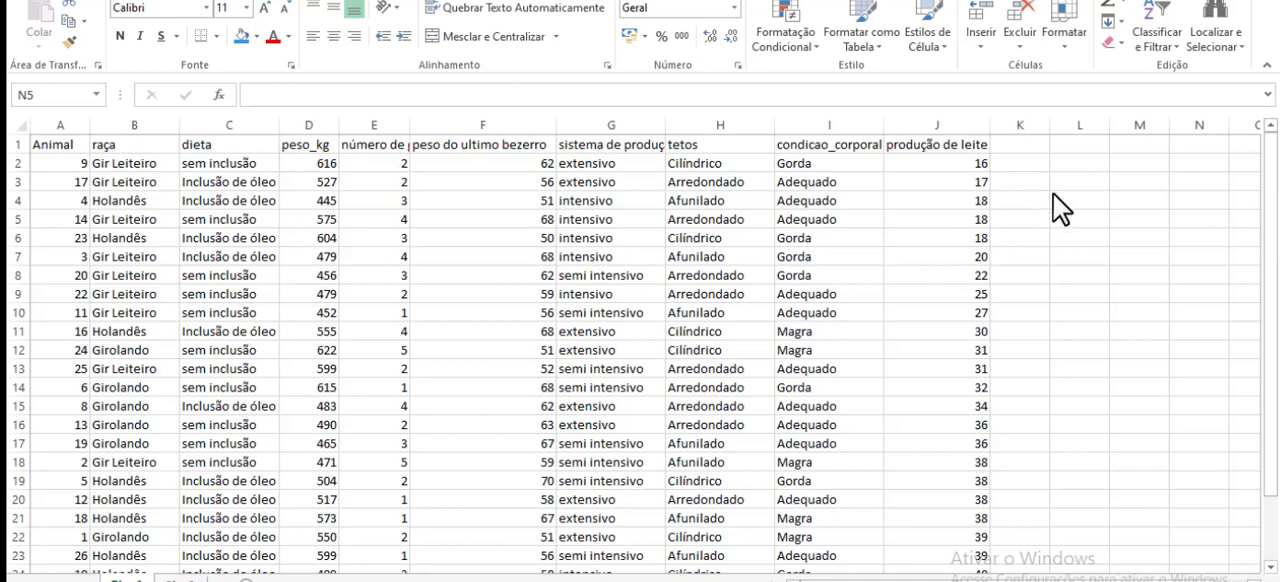
- Highlight the produção de leite column, and open the sheet that holds the milk production values in two rows
left_click(958, 126)
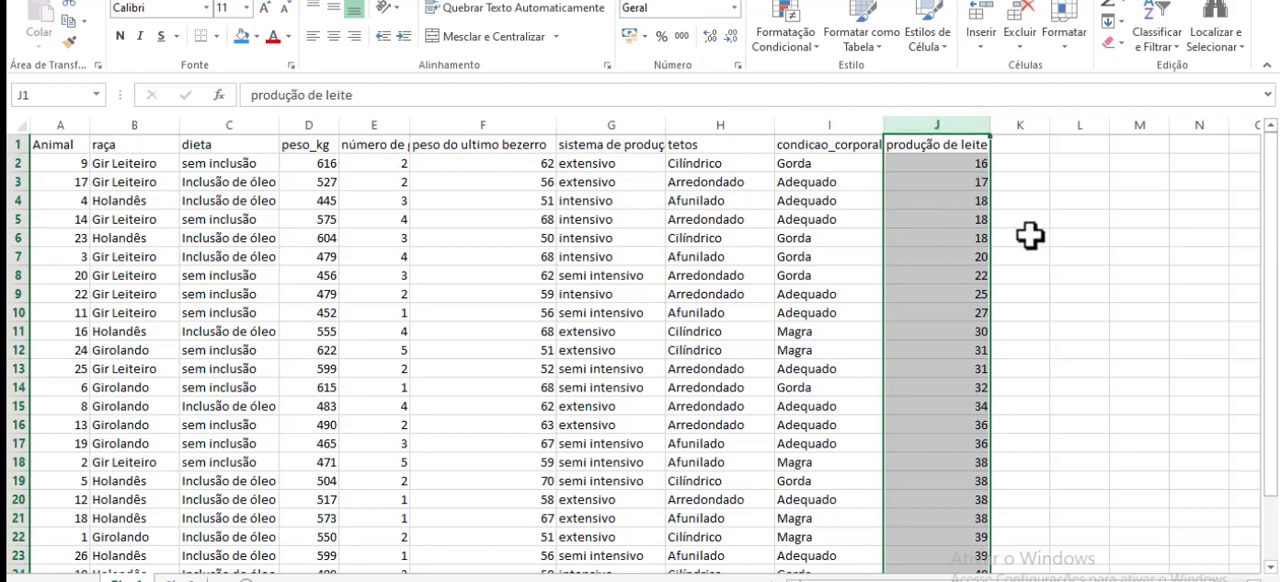
left_click(1040, 200)
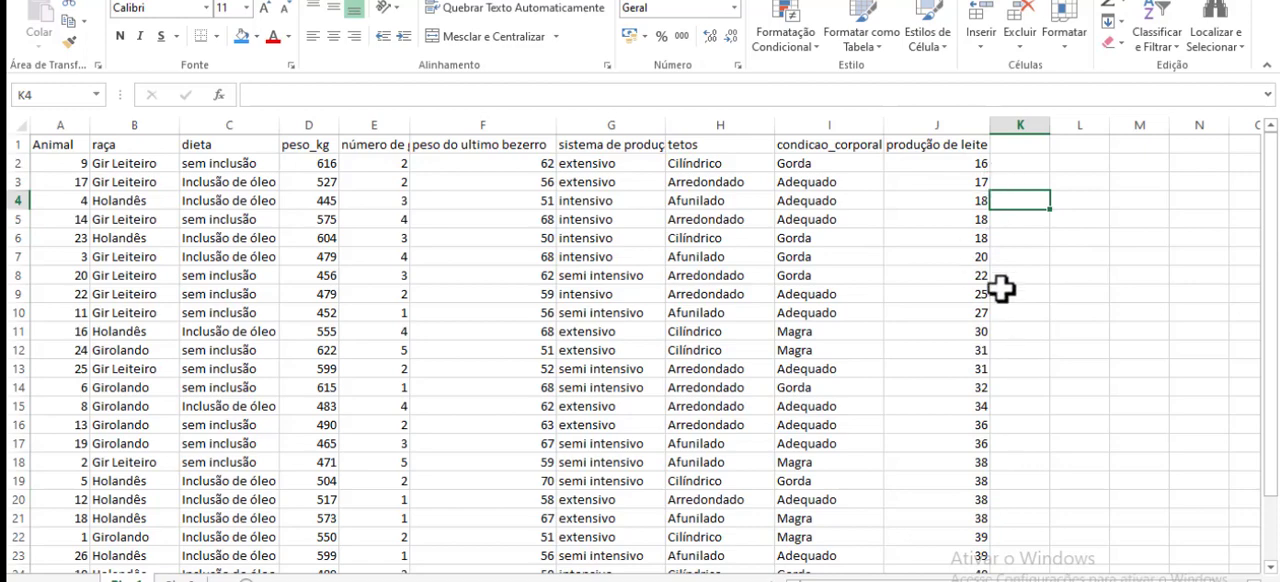
left_click(183, 579)
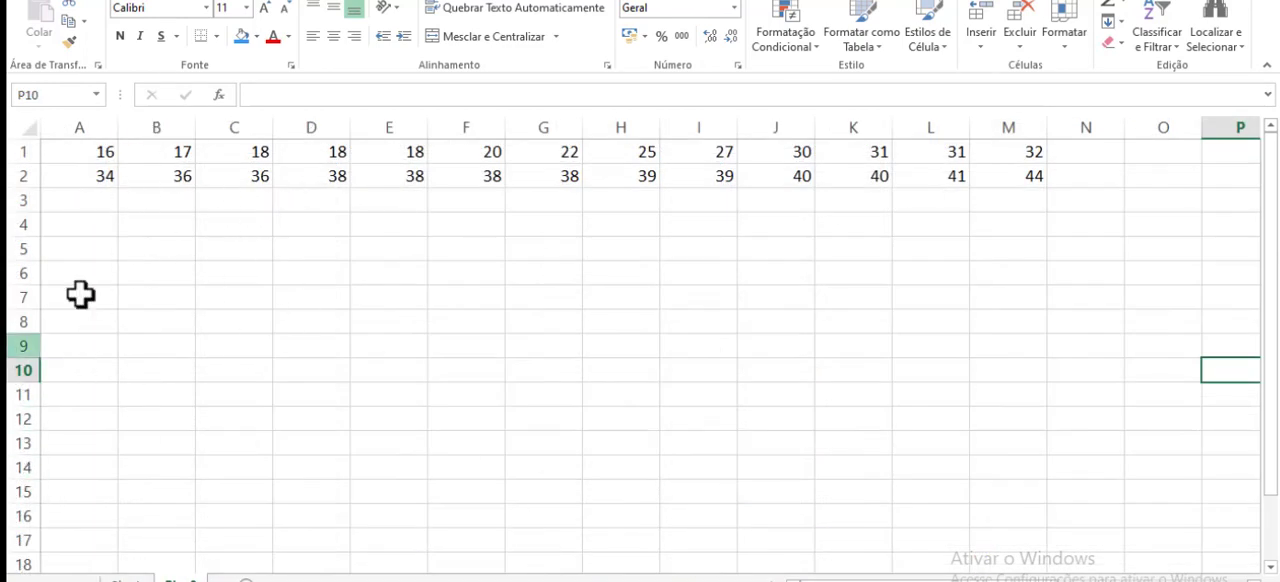
left_click(778, 419)
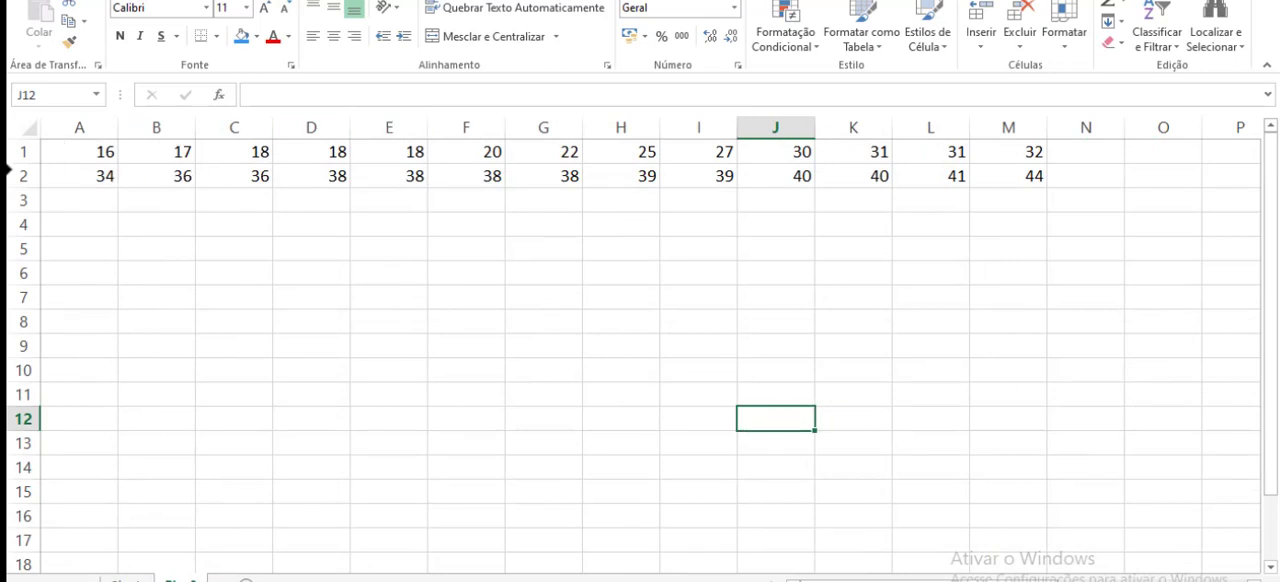
- Enter the labels AT=, xmax= and xmin= in cells B5, B6 and B7
left_click(138, 250)
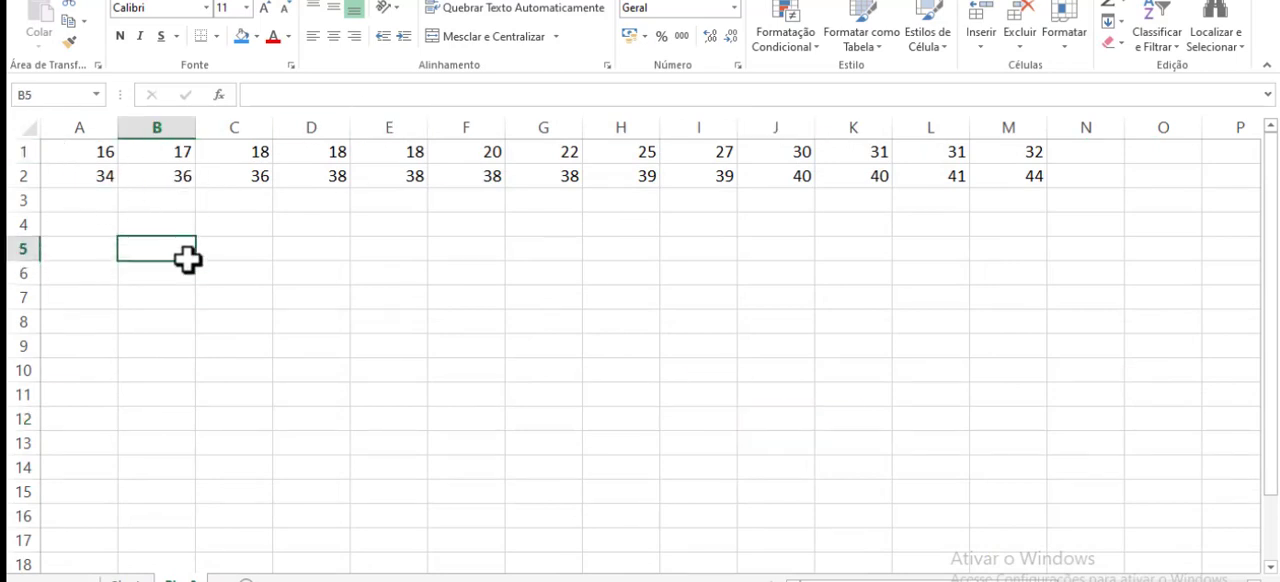
type("AT")
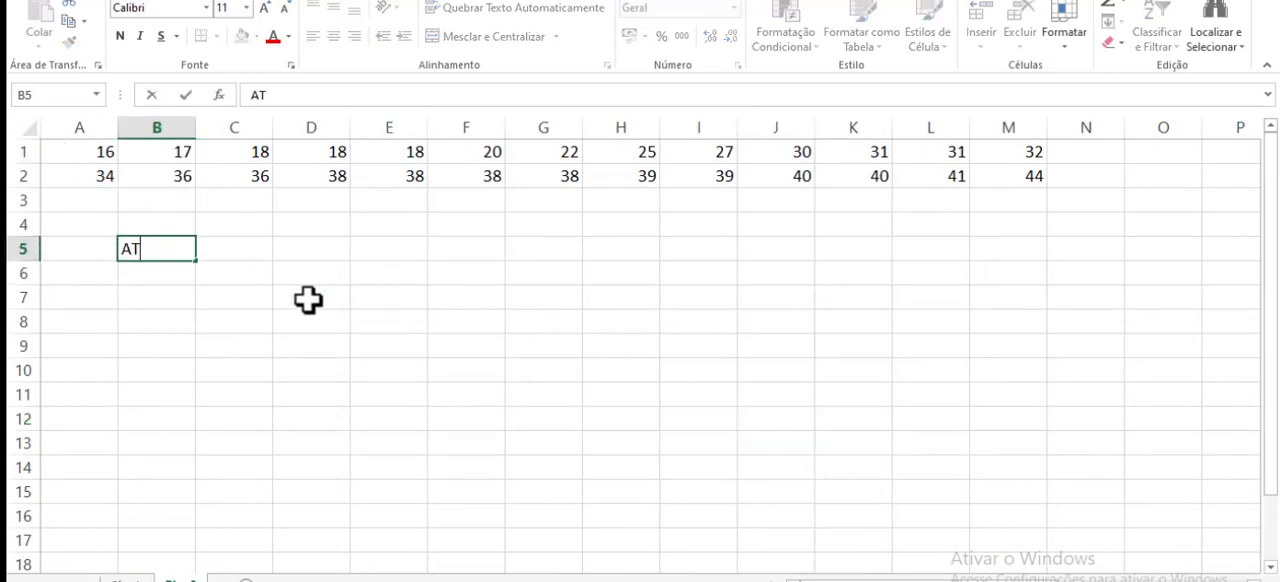
type("=")
left_click(364, 329)
left_click(158, 268)
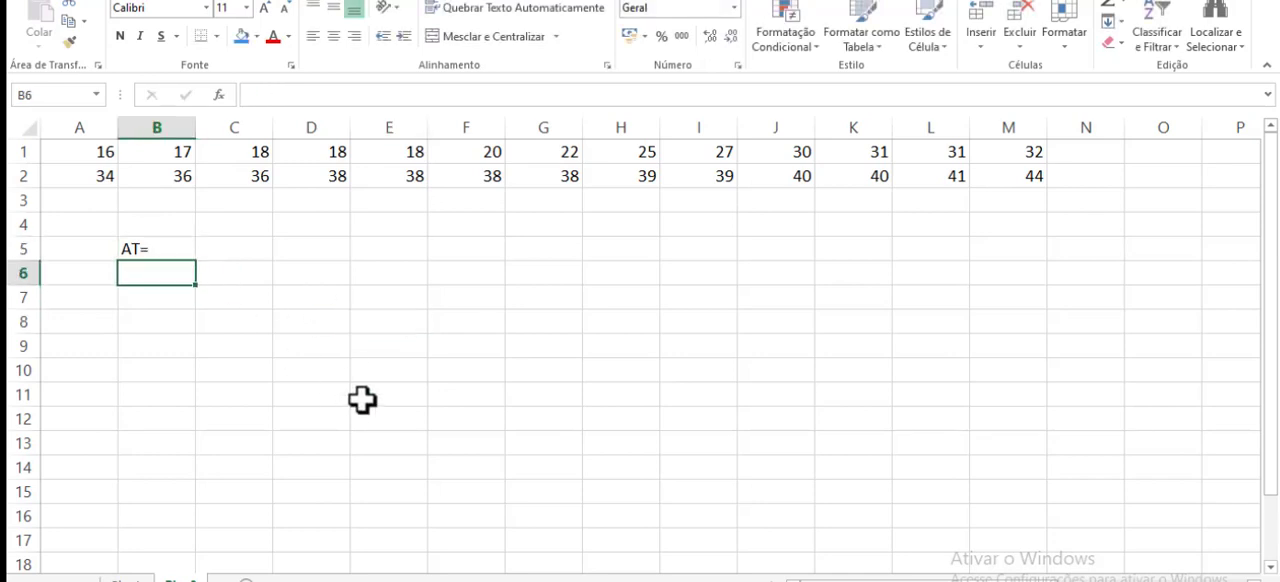
type("xmax=")
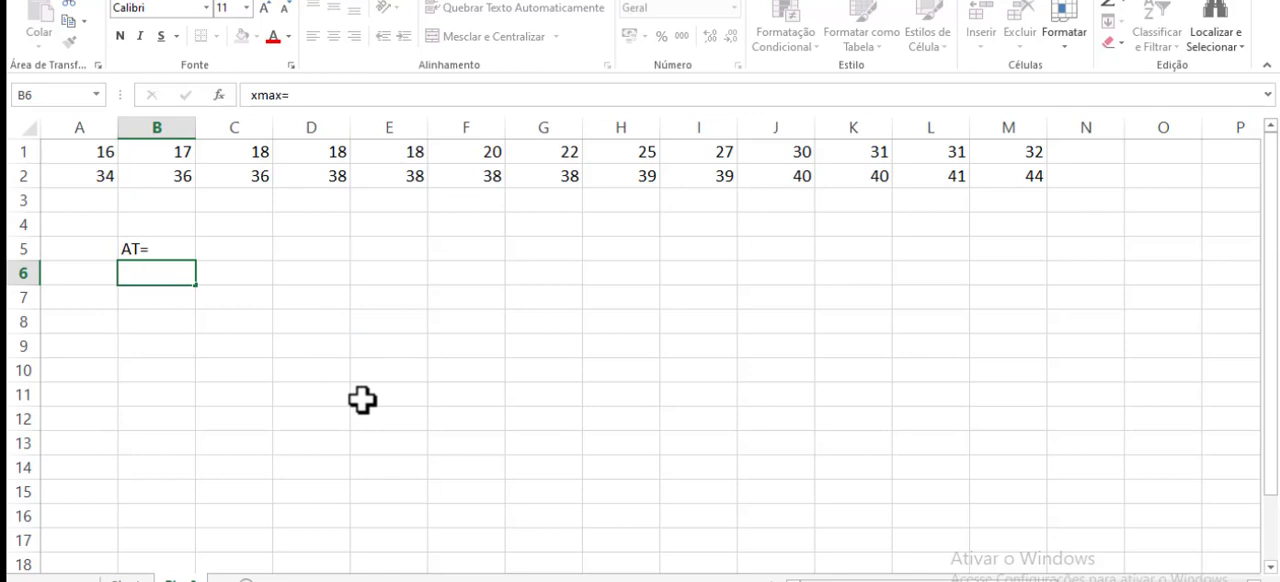
key("Return")
type("xmin=")
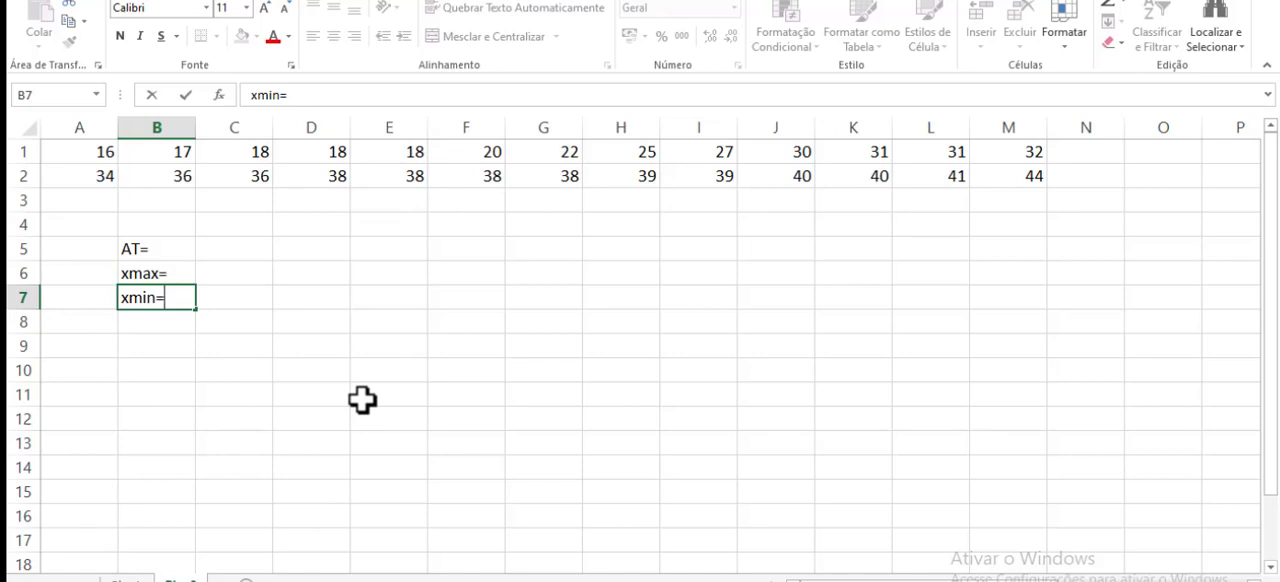
- Calculate the maximum of A1:M2 beside the xmax= label, in C6, with the MÁXIMO function
left_click(242, 273)
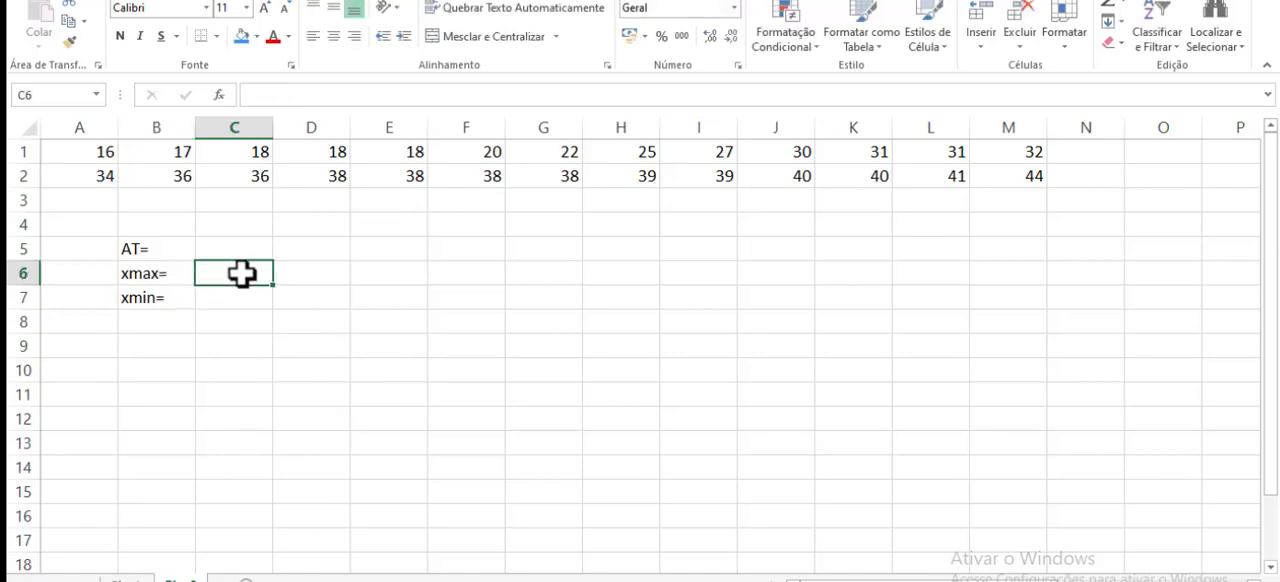
type("=")
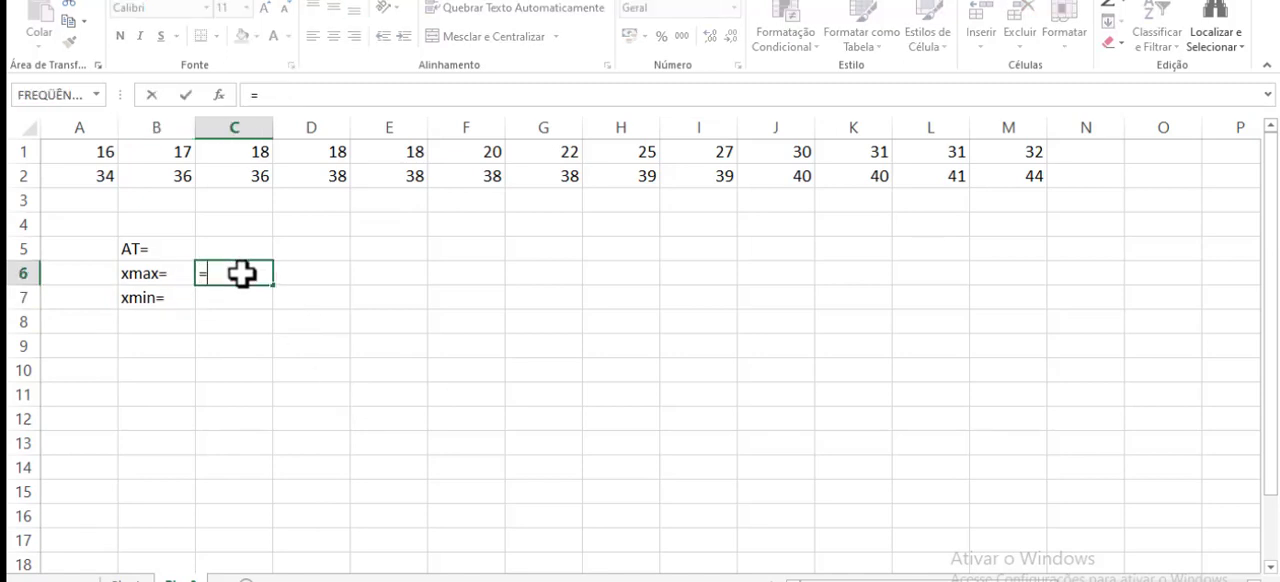
type("máxima")
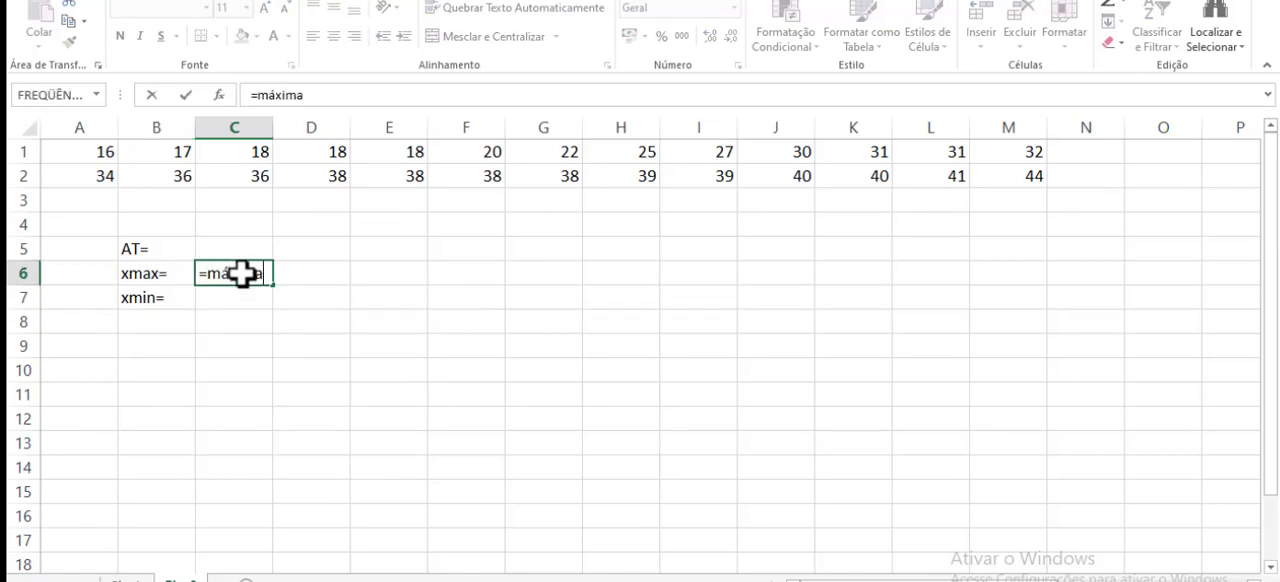
key("BackSpace")
type("o")
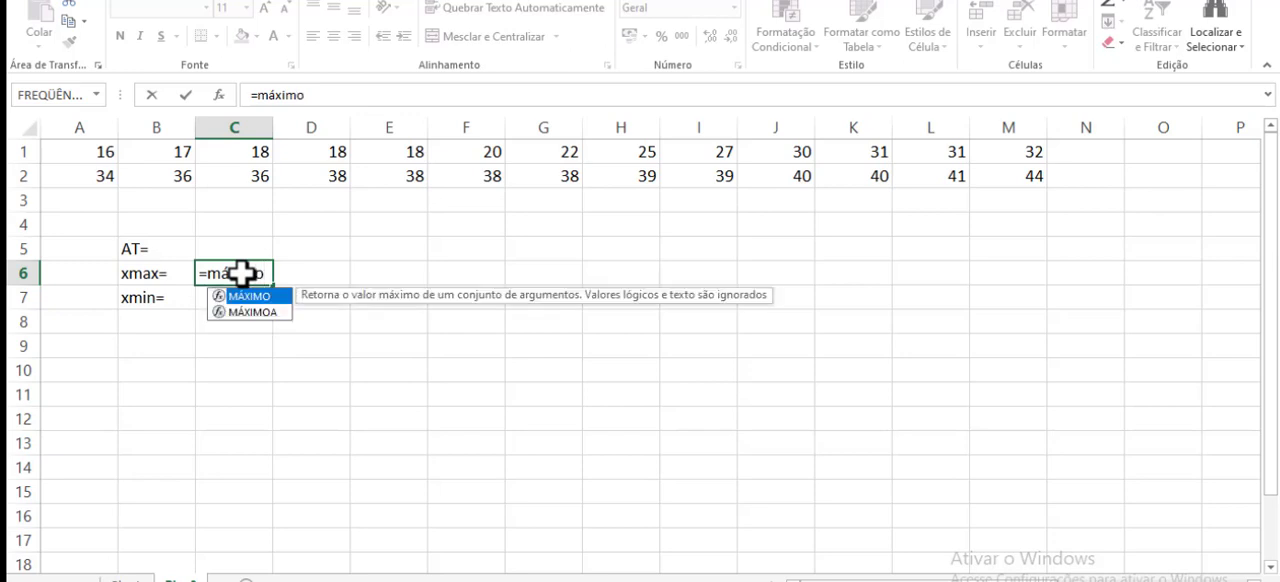
type("(")
left_click_drag(80, 154, 1006, 178)
type(")")
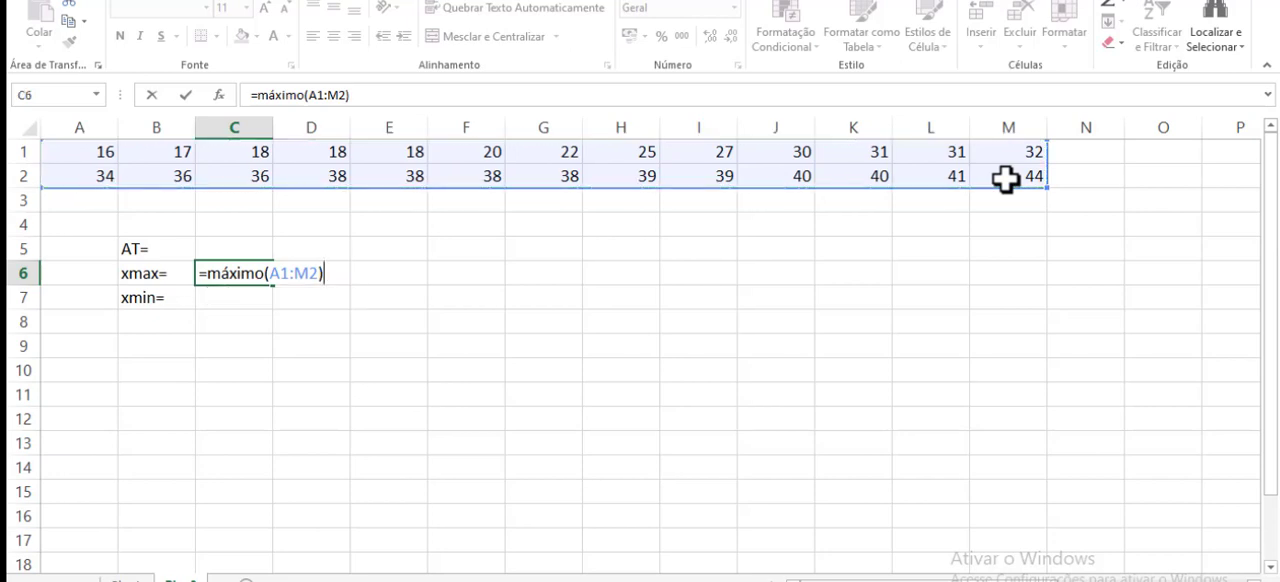
key("Return")
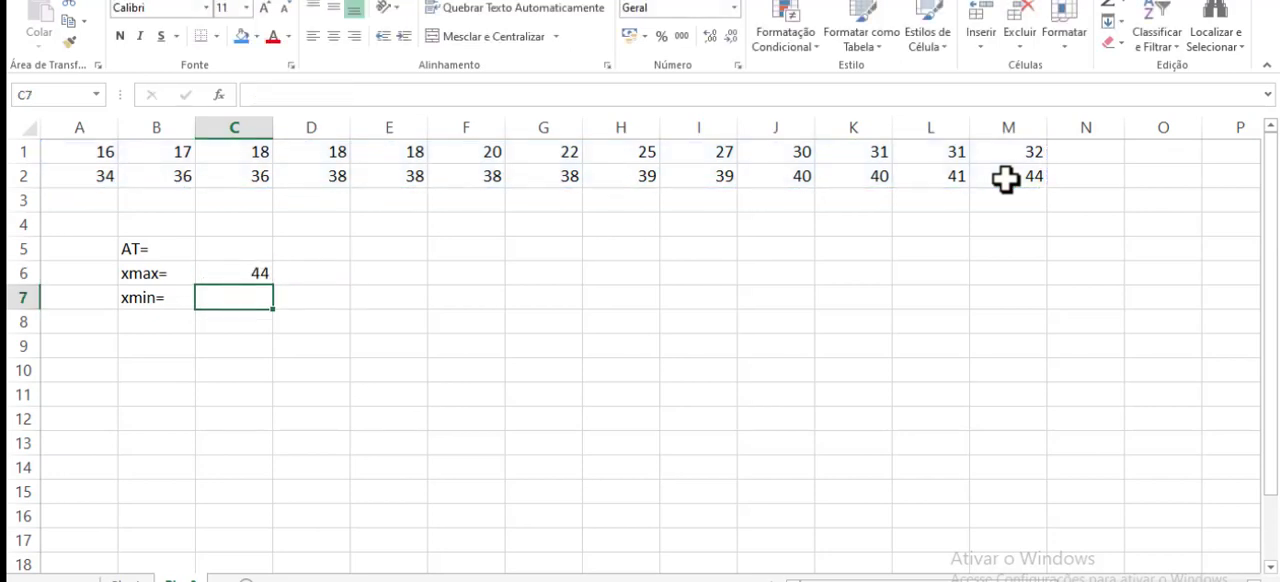
- Calculate the minimum of A1:M2 beside the xmin= label, in C7, with the MÍNIMO function
type("=m")
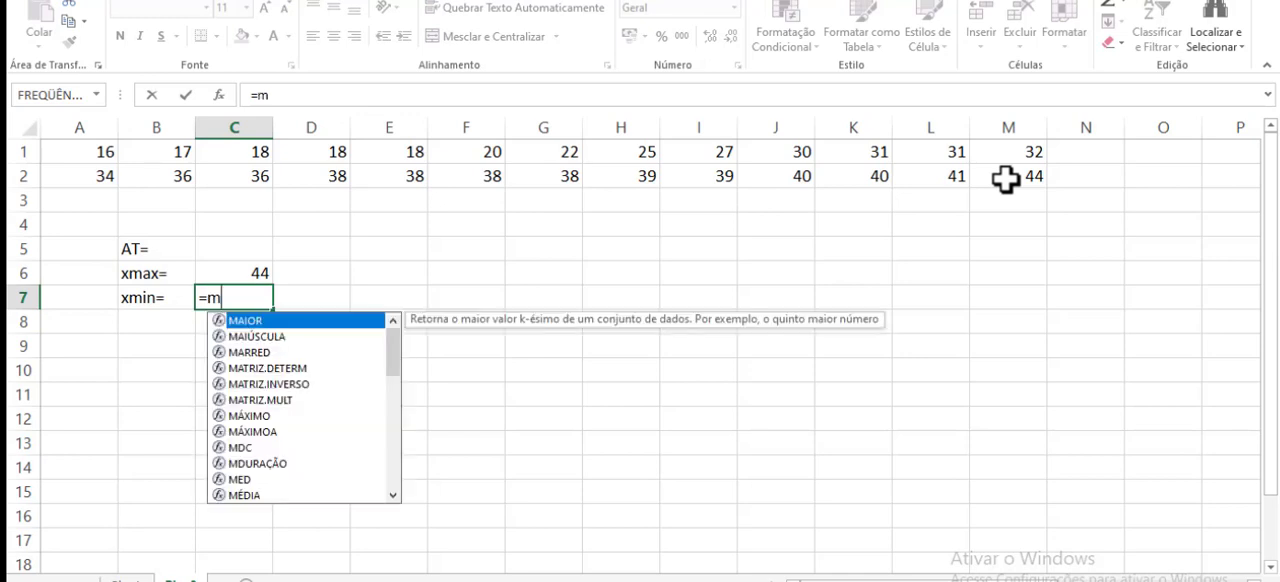
type("í")
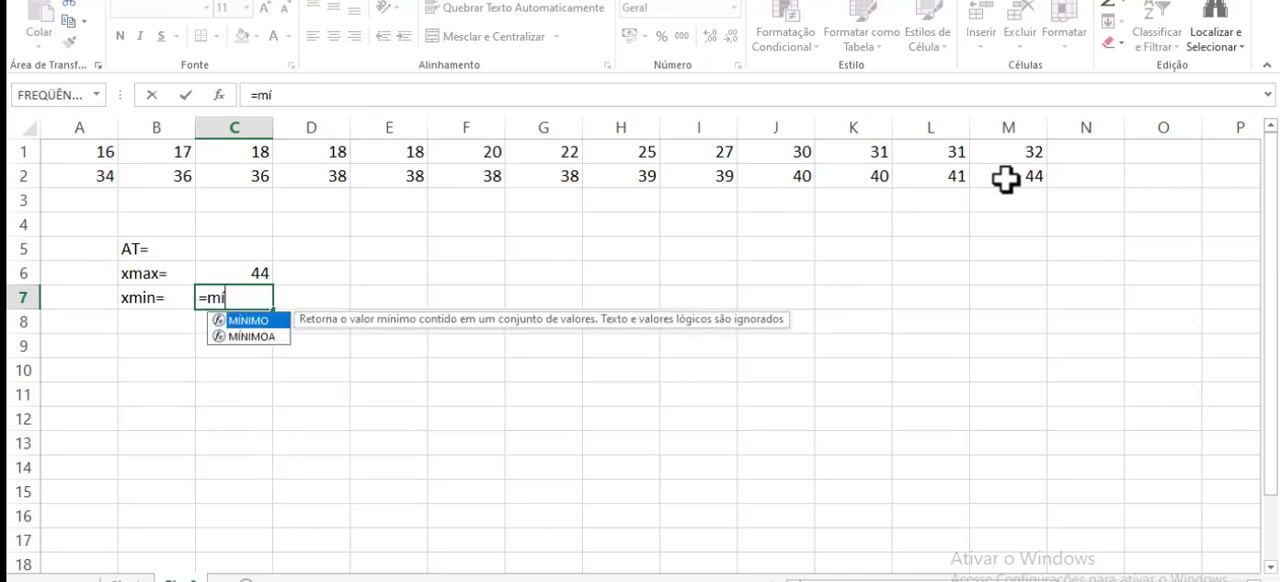
double_click(243, 320)
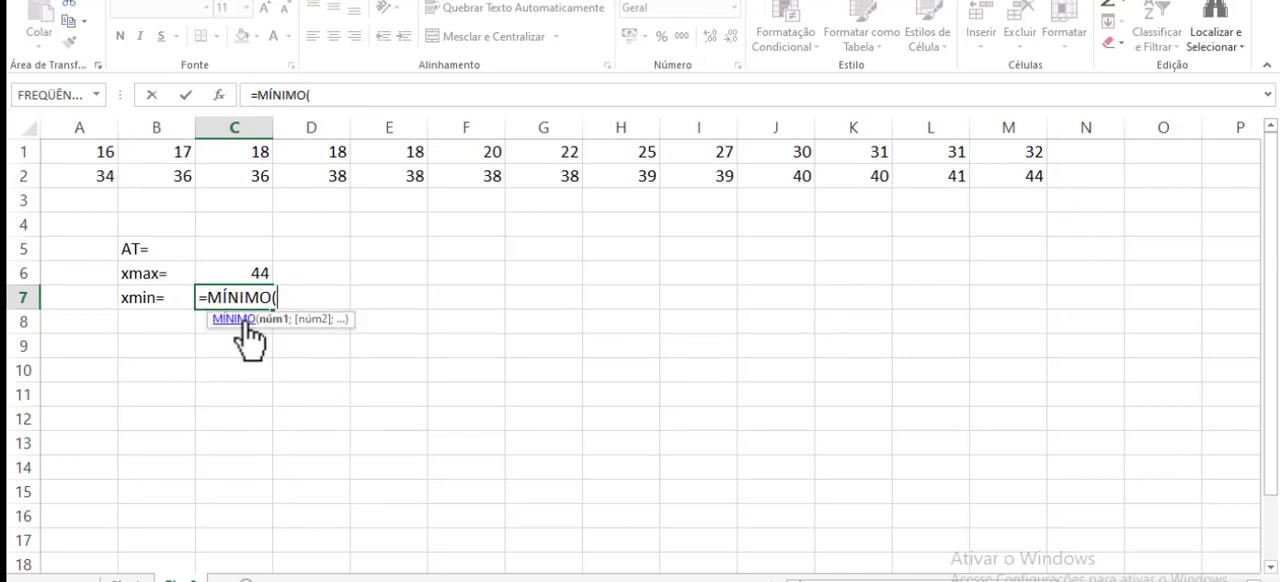
type("(")
key("BackSpace")
left_click(103, 151)
left_click_drag(240, 158, 1014, 177)
type("_")
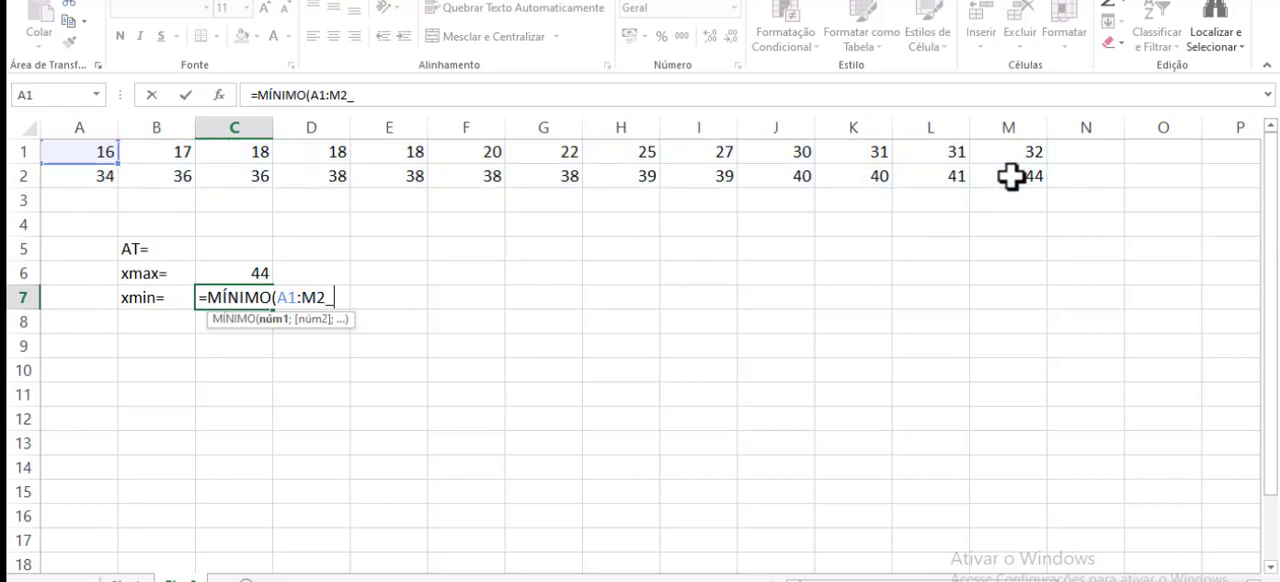
key("BackSpace")
type(")")
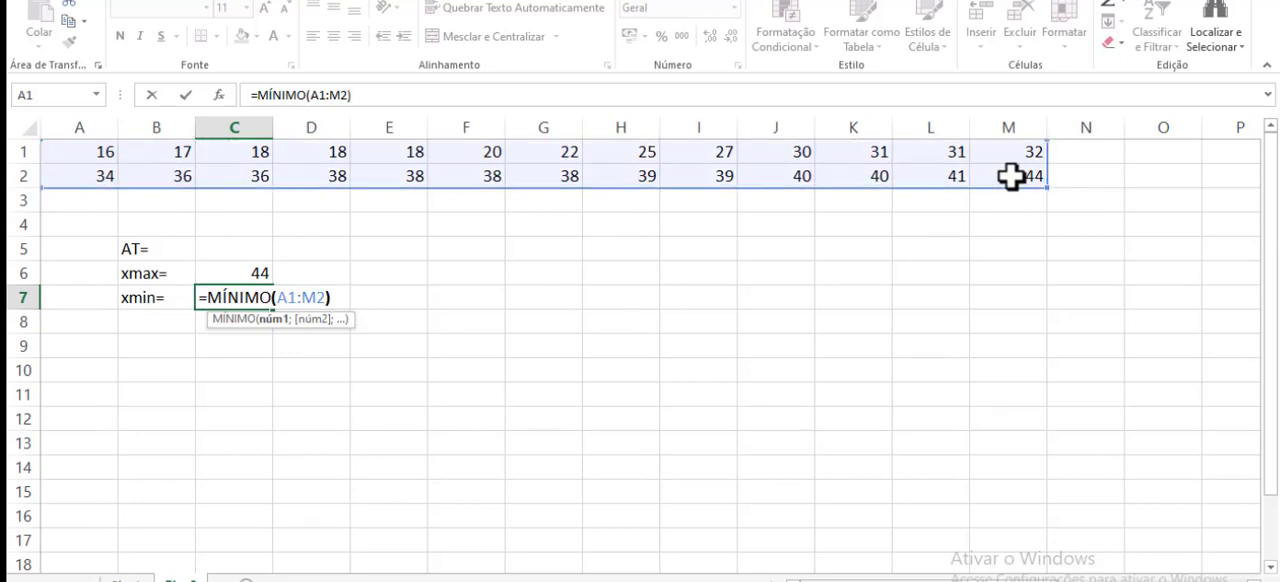
key("Return")
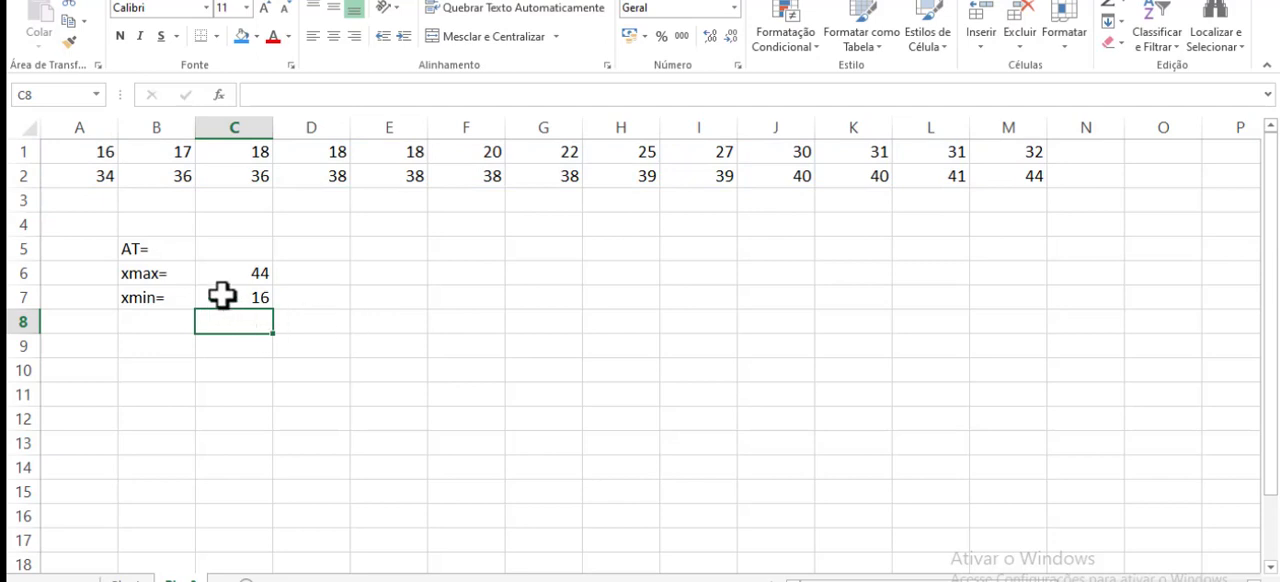
- Calculate the total range beside the AT= label, in C5, with the formula =C6-C7
left_click(211, 245)
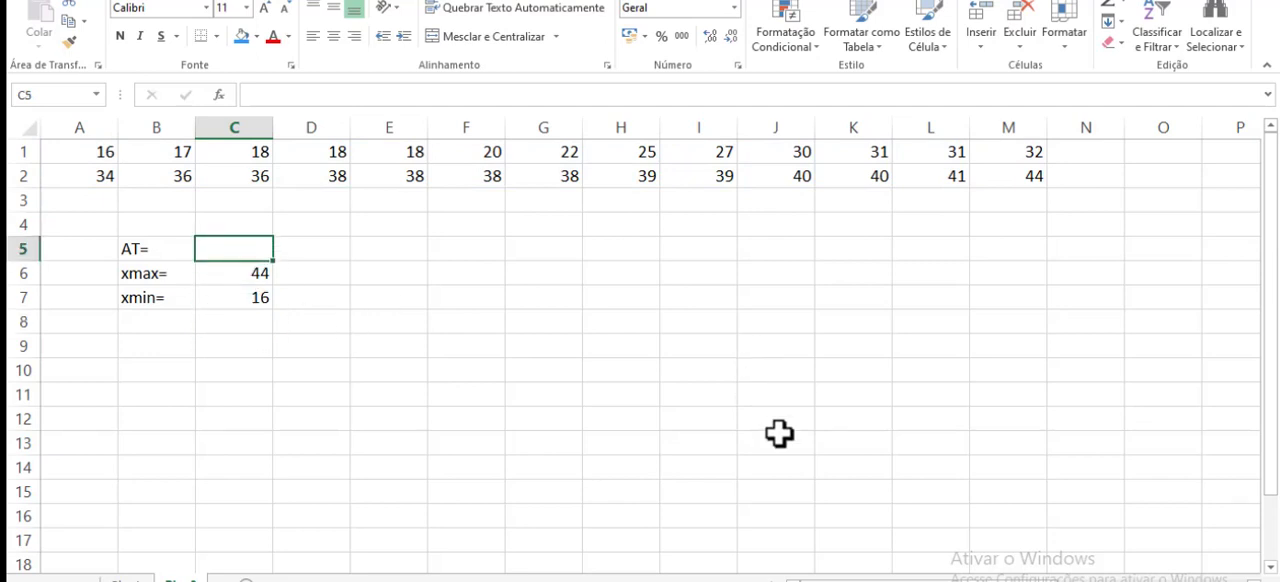
type("=")
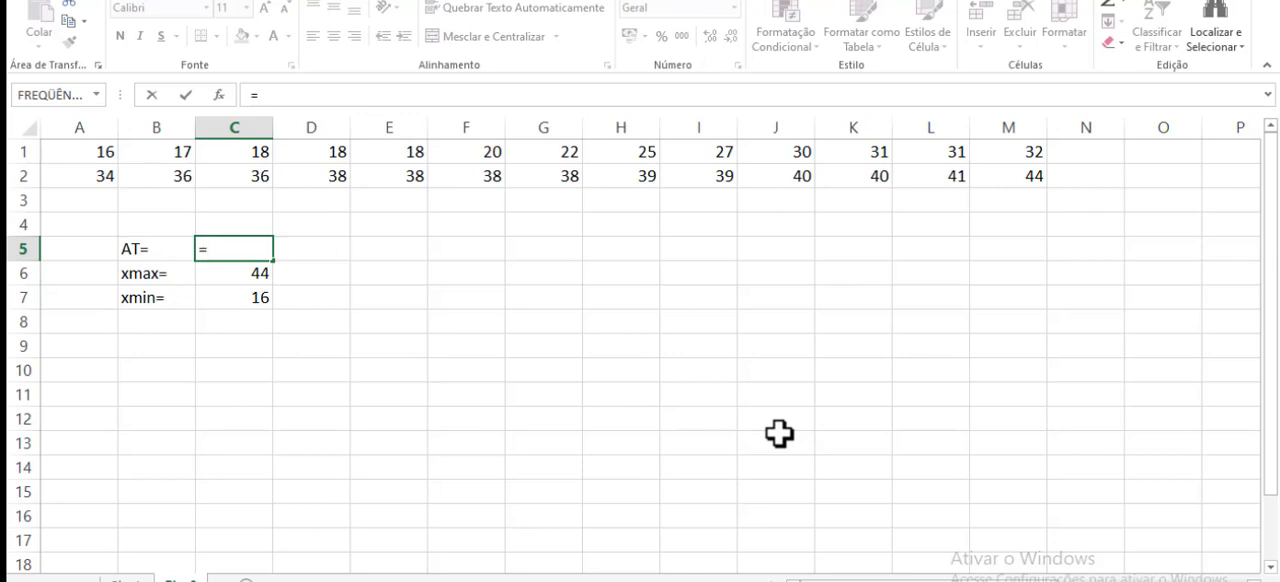
left_click(247, 272)
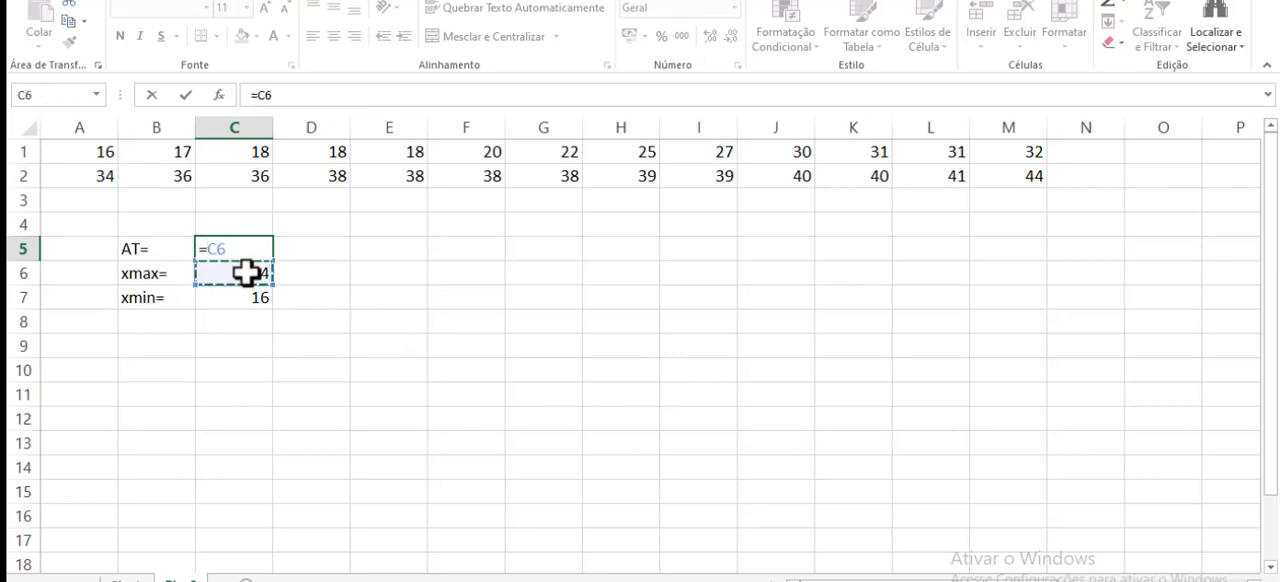
type("-")
left_click(245, 297)
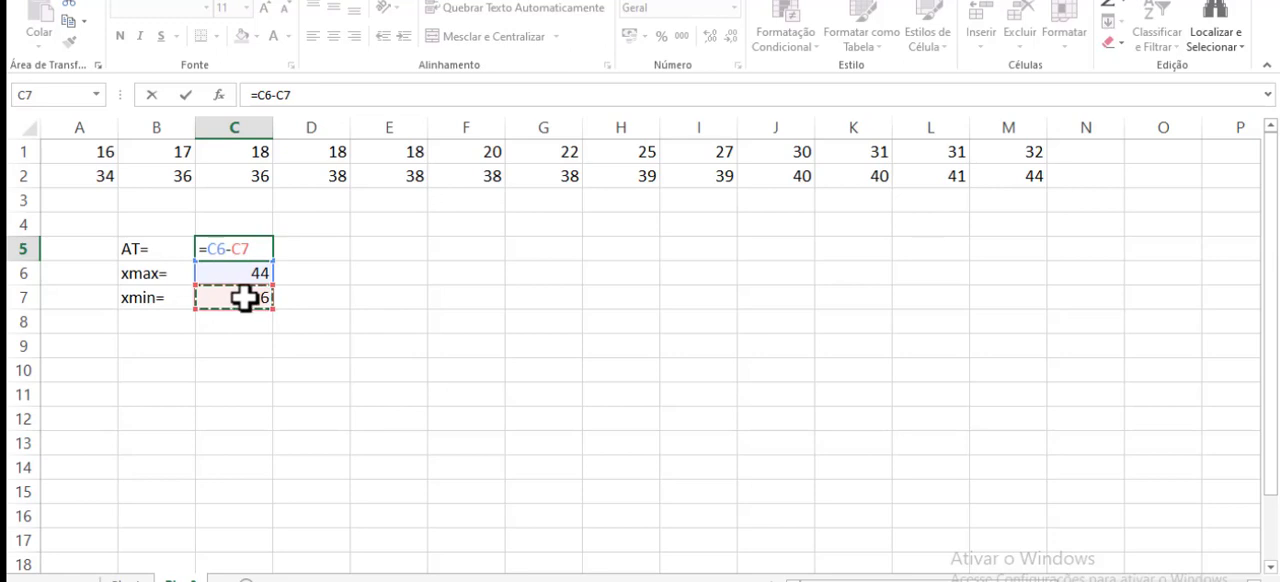
key("Return")
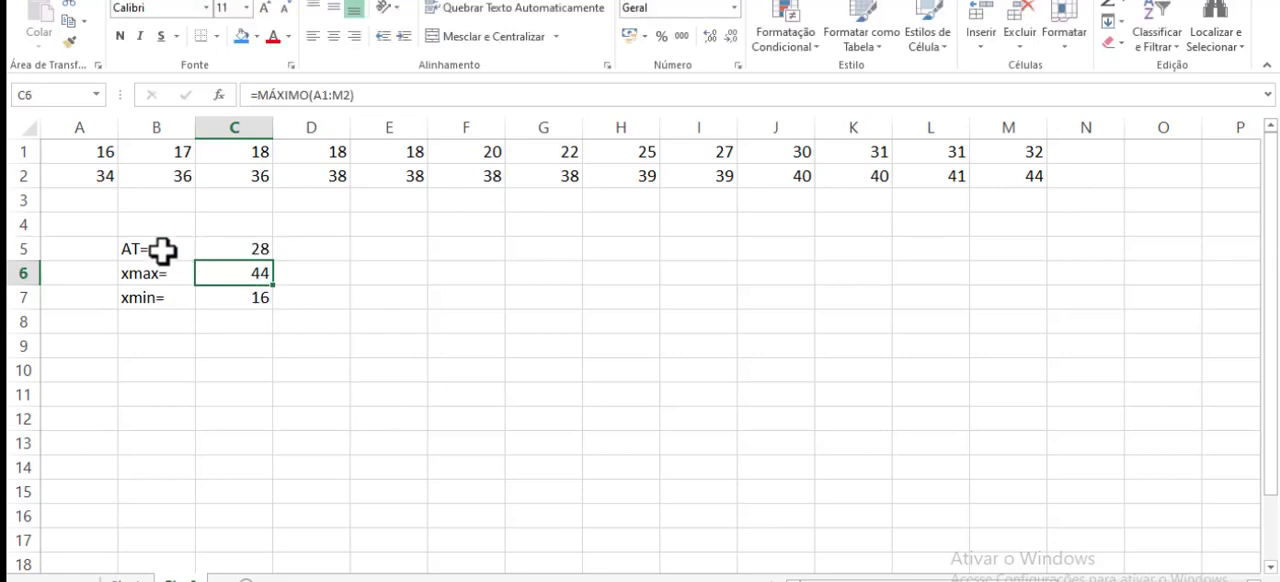
- Apply a blue fill to the AT= label and its value in B5:C5
left_click_drag(163, 250, 257, 259)
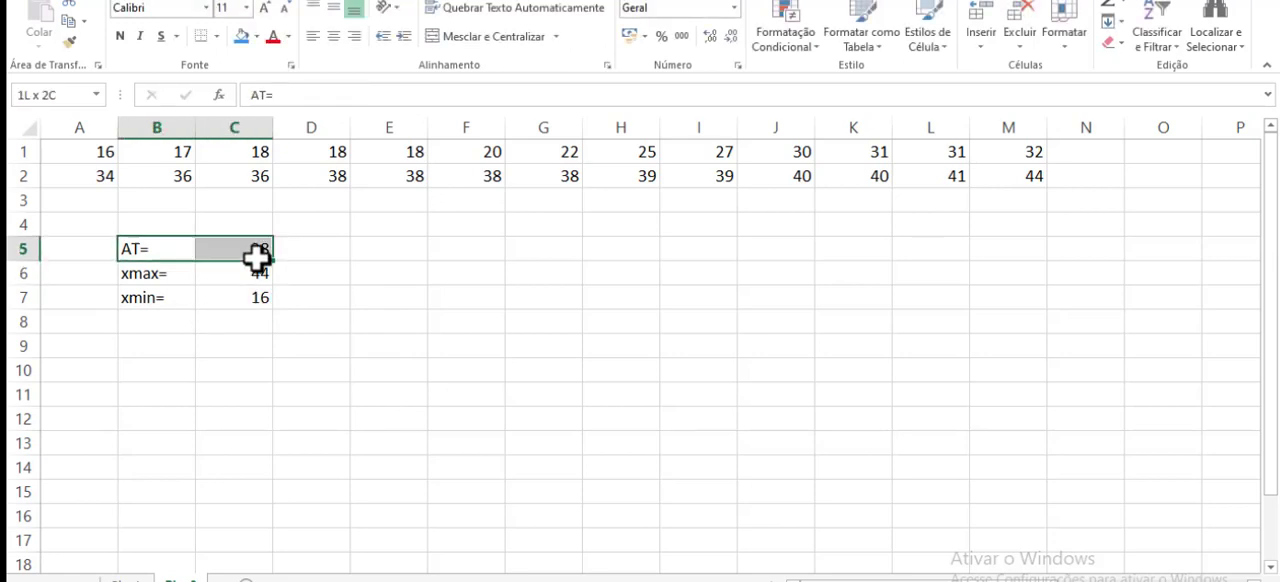
left_click(246, 44)
left_click(343, 389)
- Remove the fill colour from cells B5:C5
left_click_drag(166, 252, 240, 251)
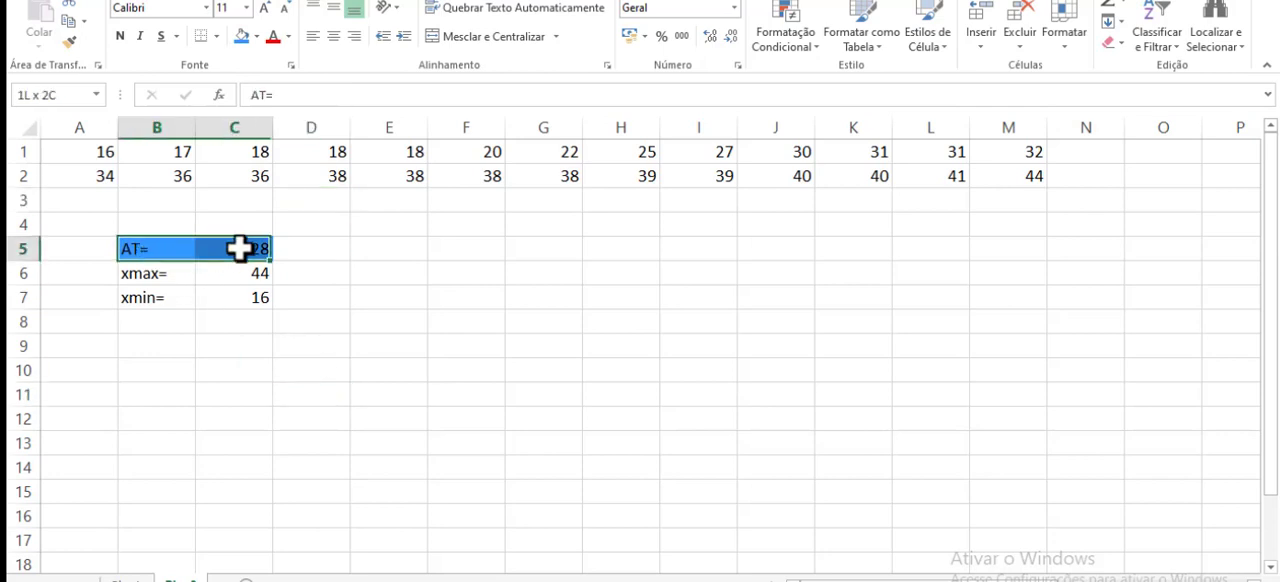
left_click(257, 37)
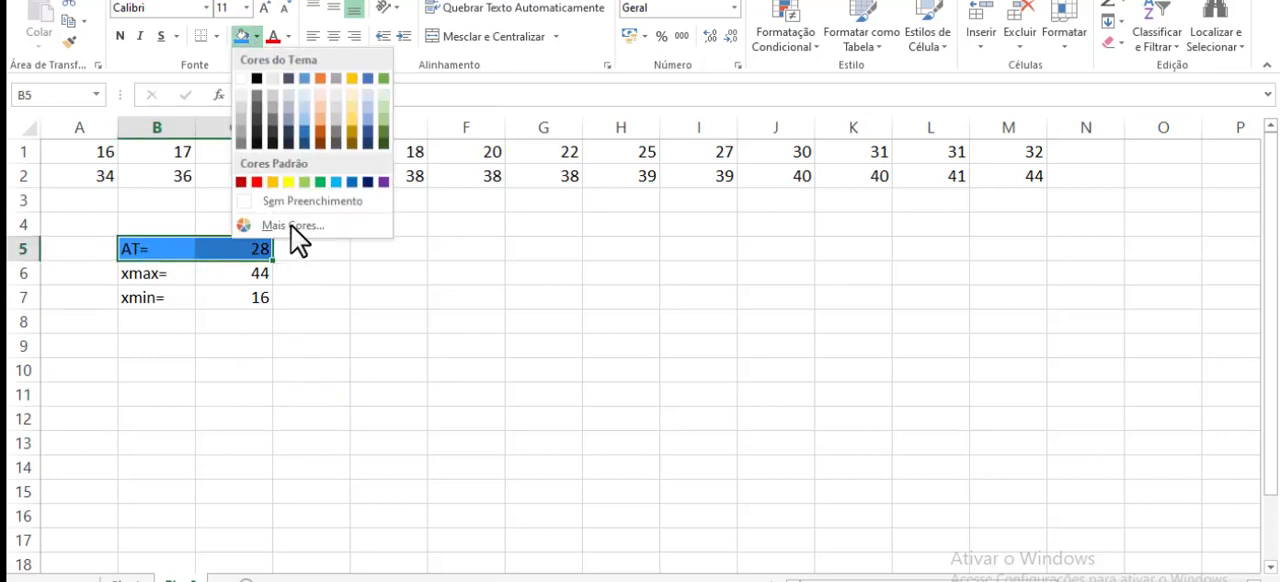
left_click(292, 203)
left_click(466, 321)
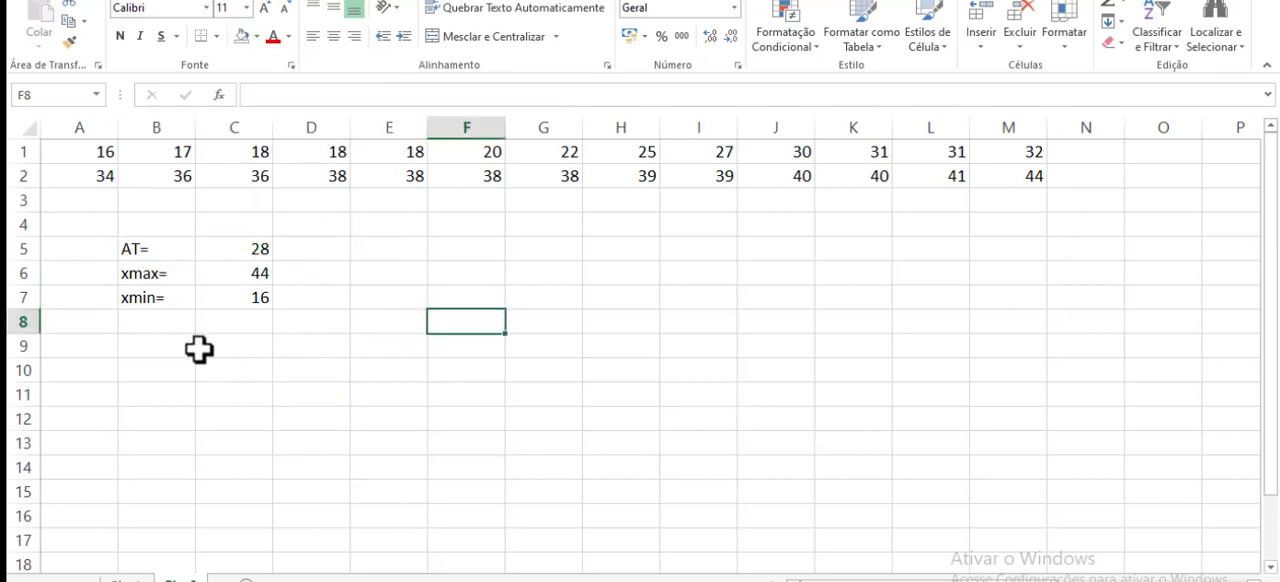
left_click(136, 228)
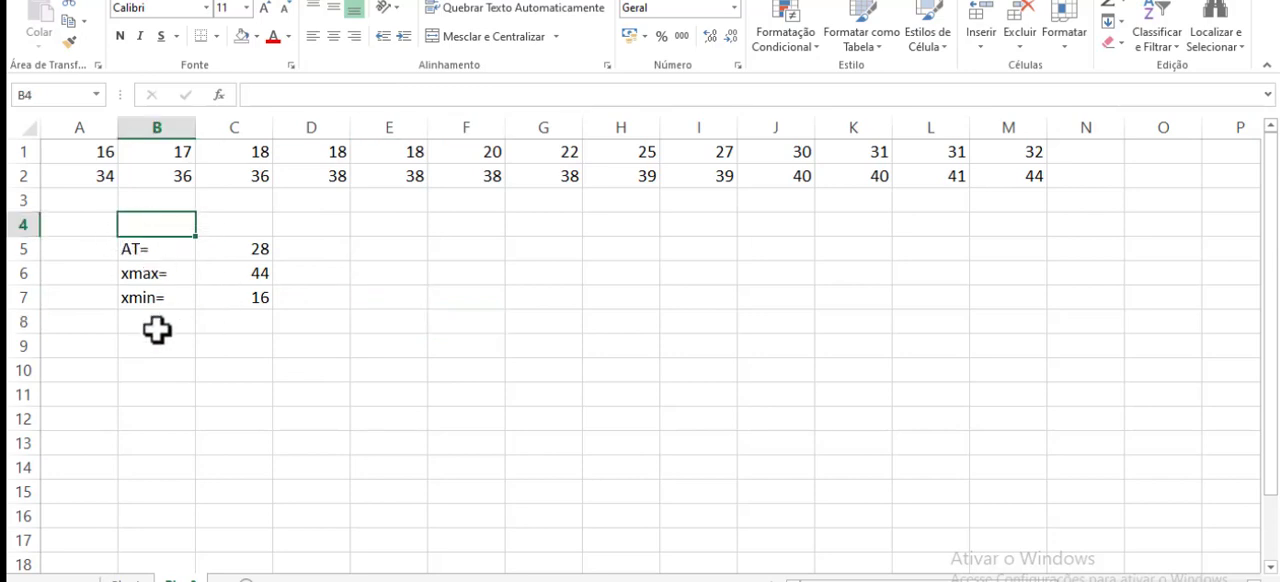
- Select cell B9, check the K value on the milk production slide in the PDF reader, and return to the Excel sheet
left_click(182, 346)
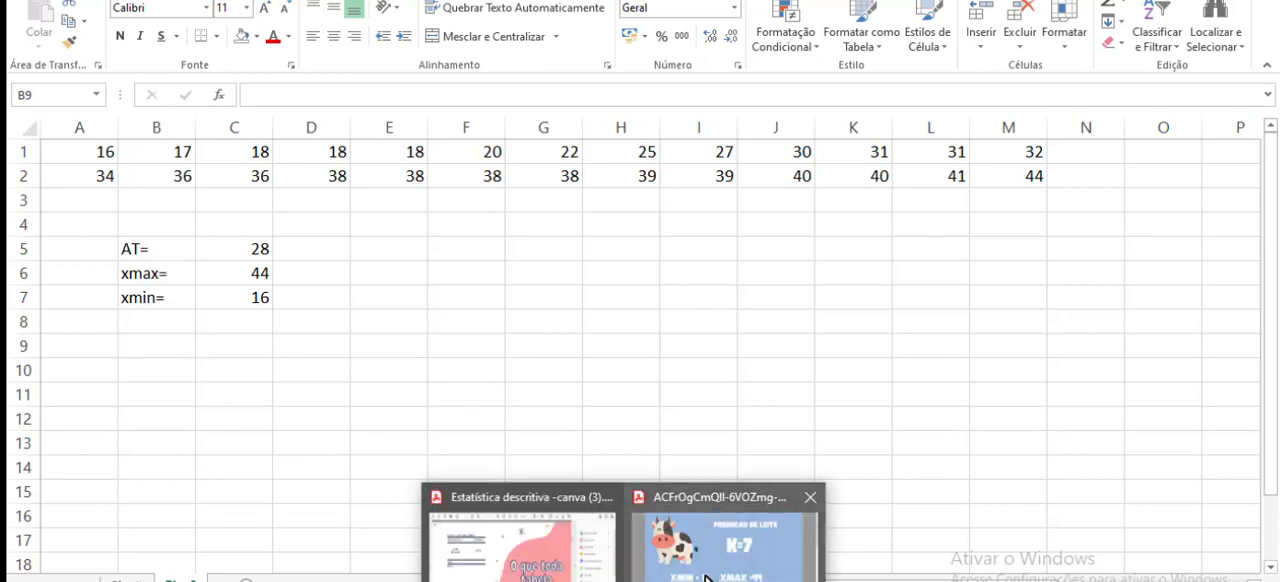
left_click(710, 577)
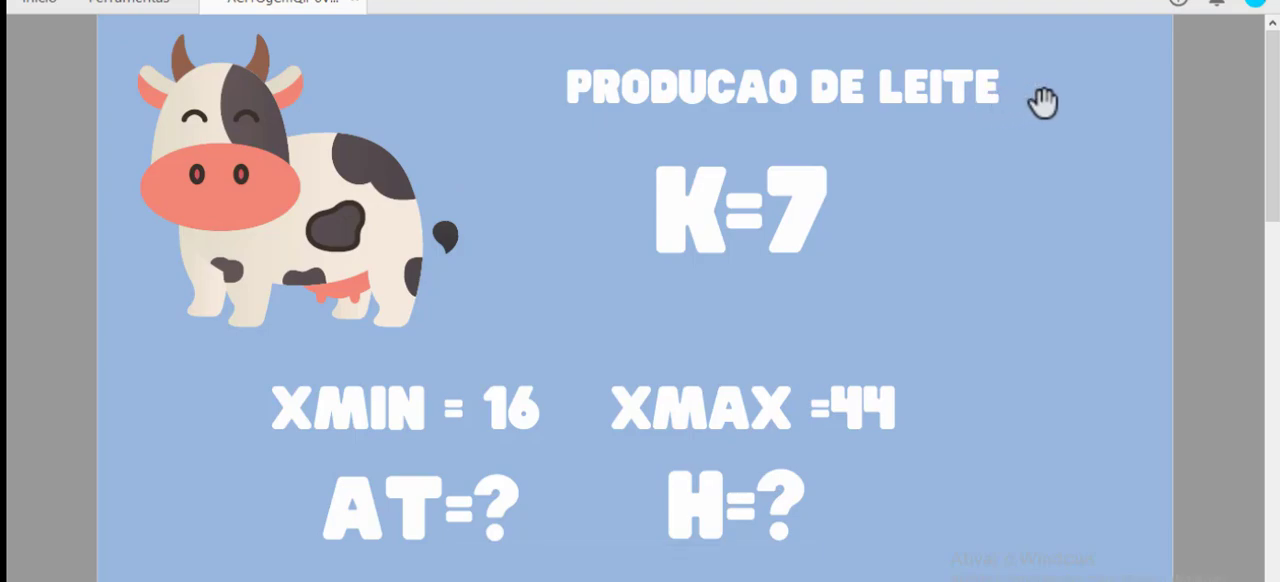
key("alt+Tab")
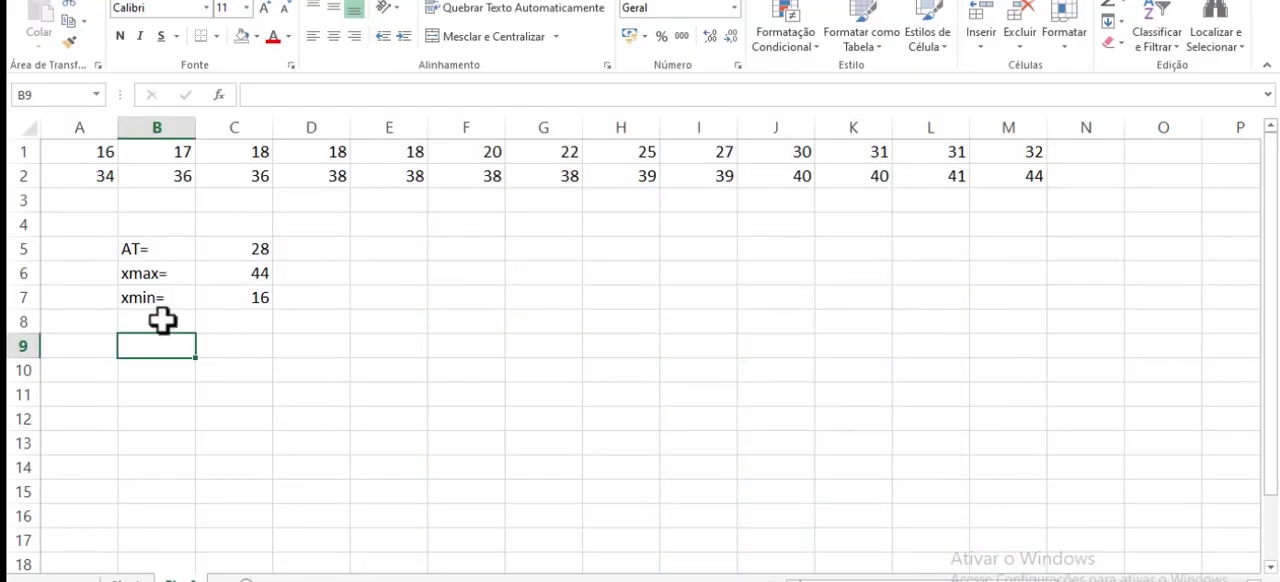
- Enter the label k= in B9 and the number of classes, 7, beside it in C9
type("k")
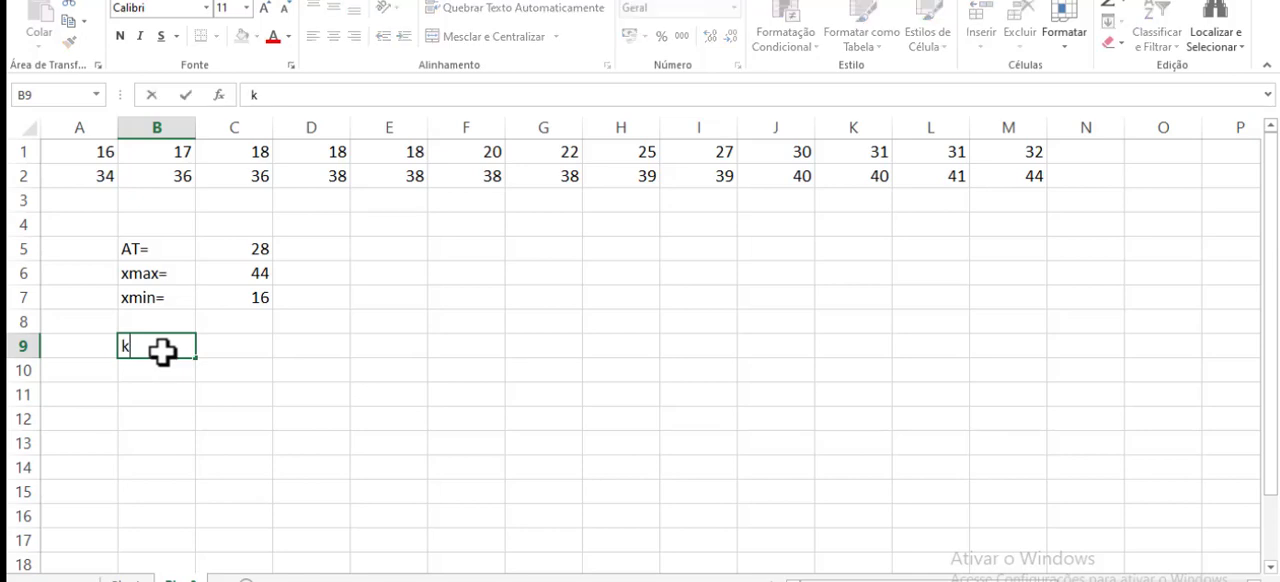
type("=")
key("Tab")
type("7")
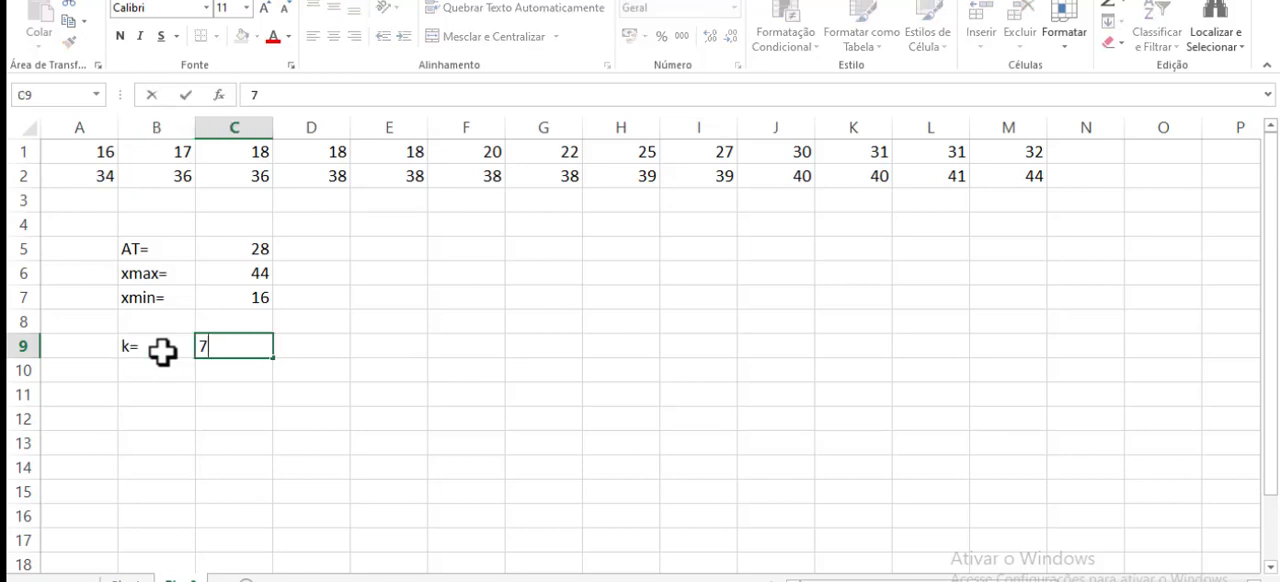
left_click(435, 372)
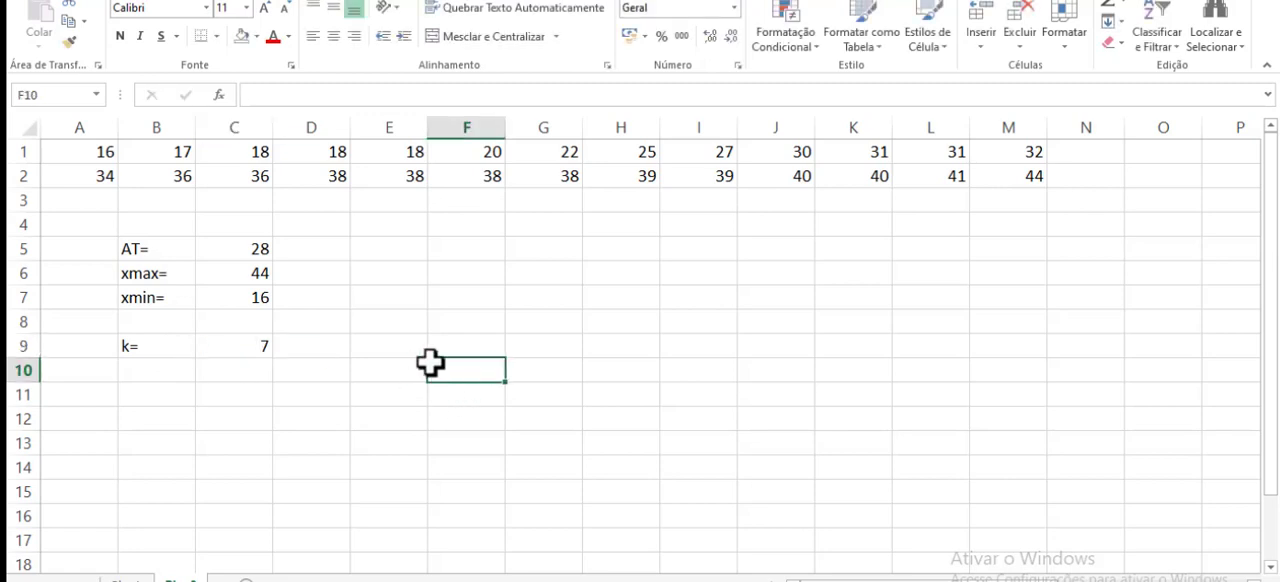
left_click(399, 253)
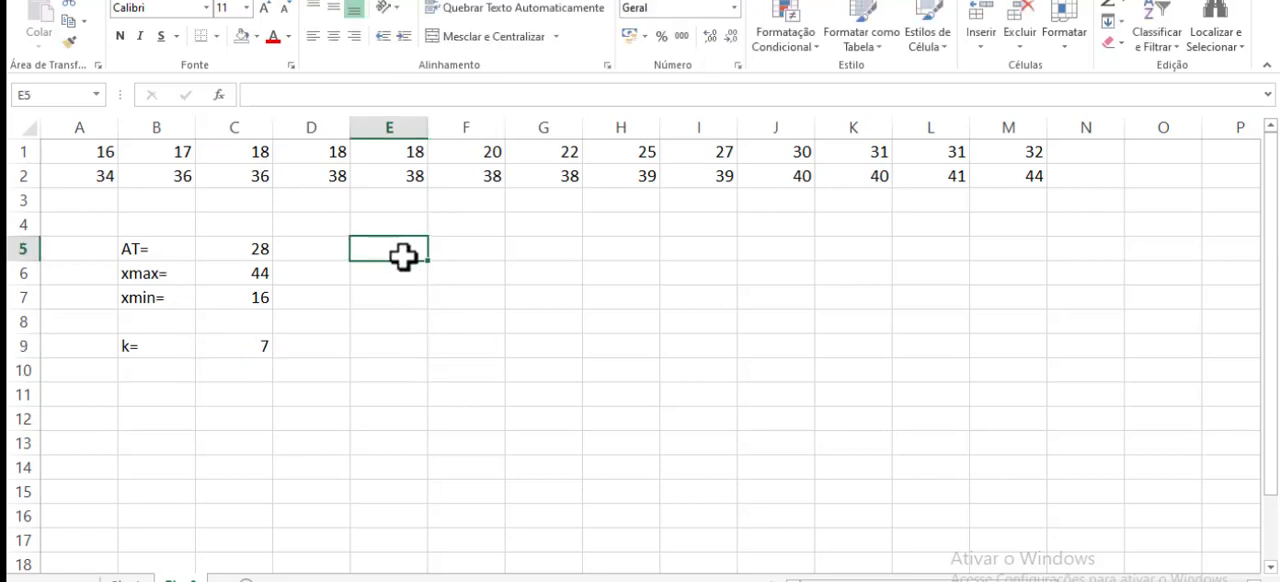
- Add the label h= in B11 and calculate the class width in C11 with the formula =C5/C9
left_click(151, 394)
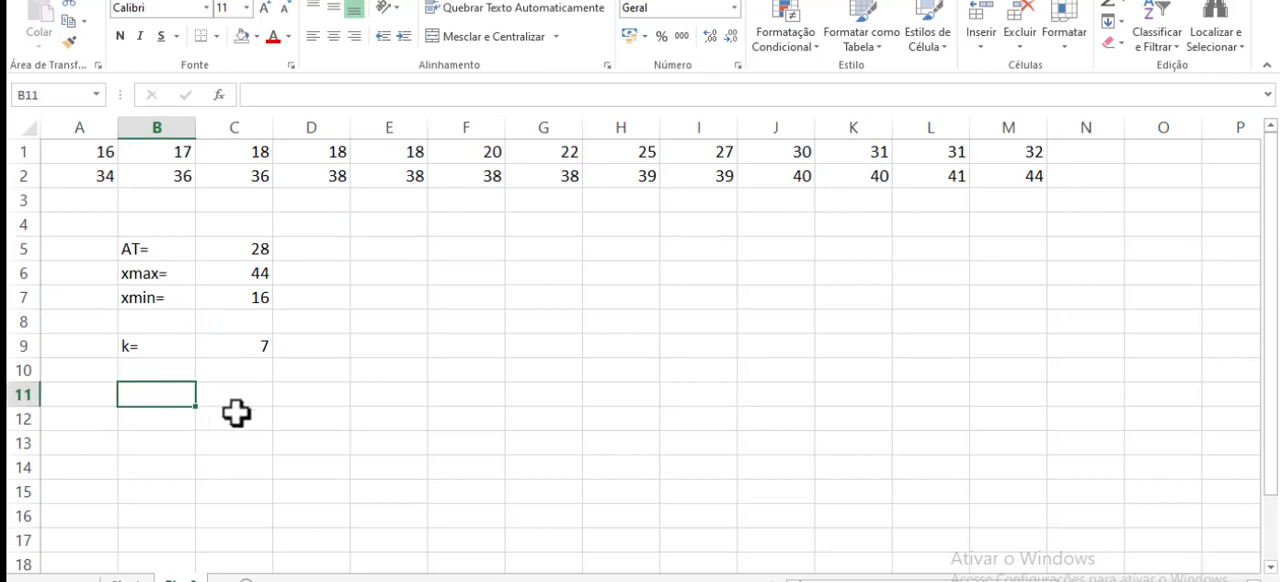
type("h=")
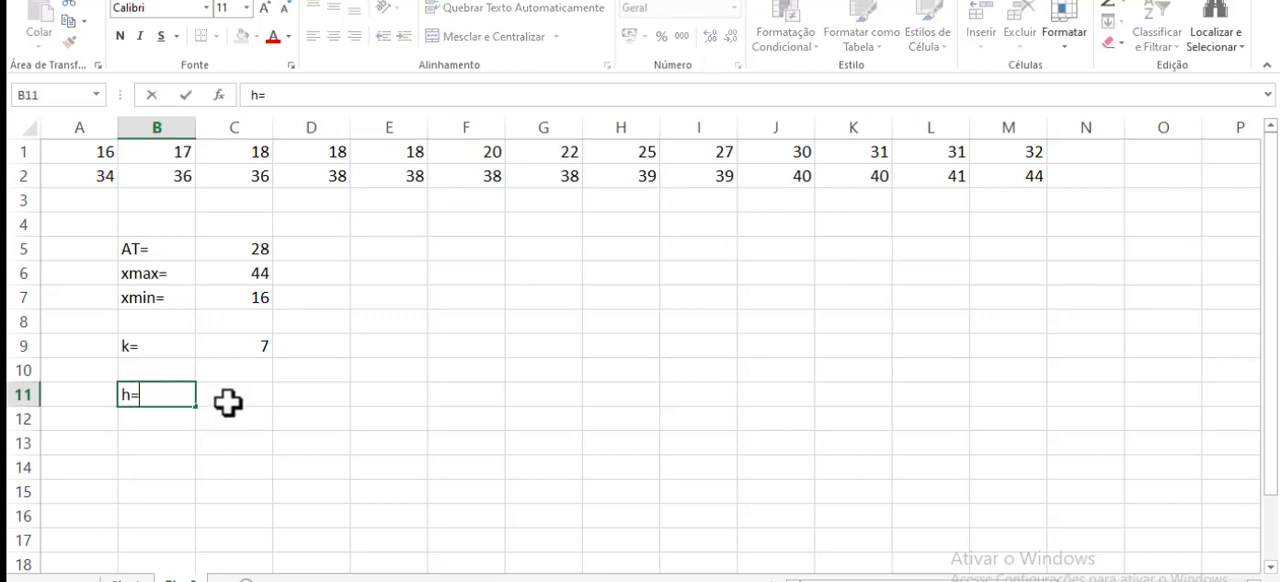
left_click(228, 402)
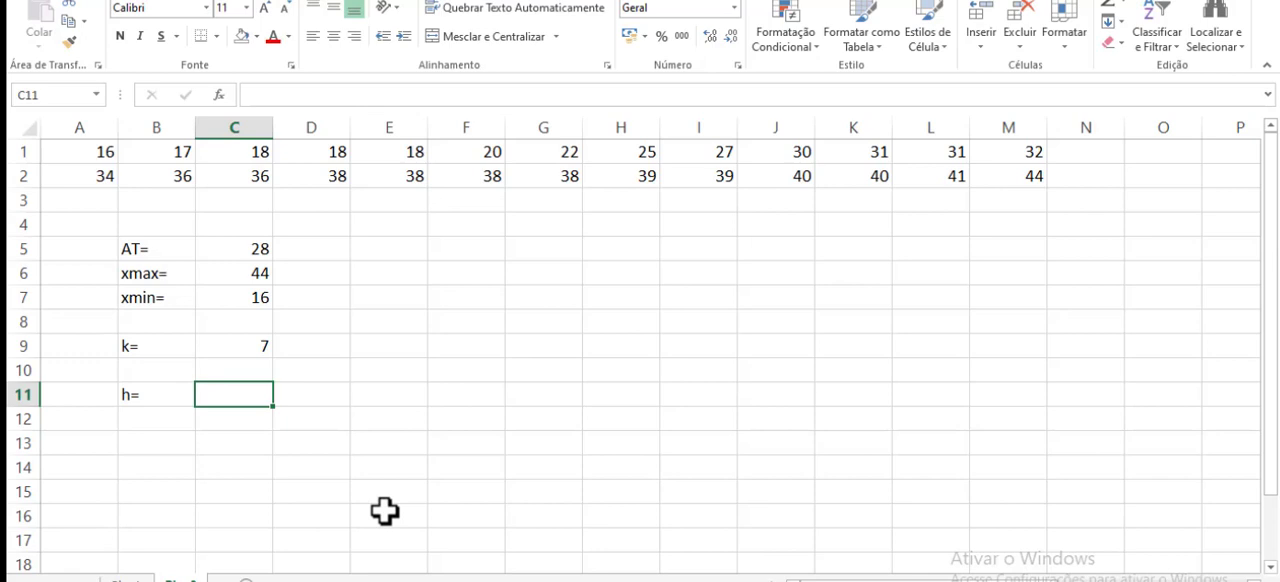
type("=")
left_click(246, 250)
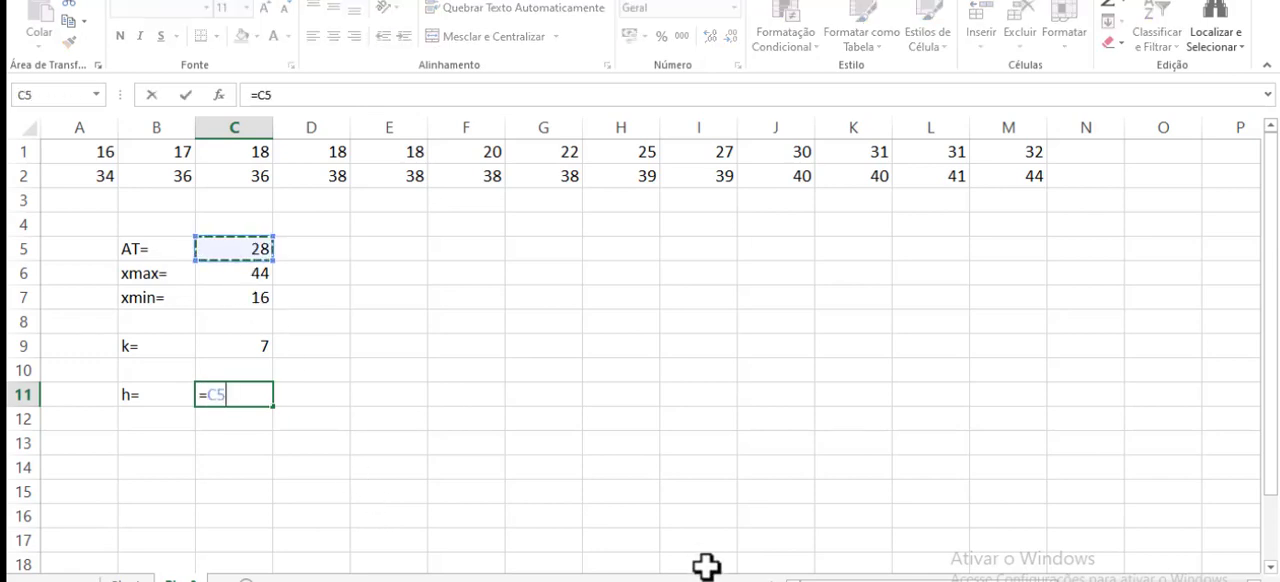
type("/")
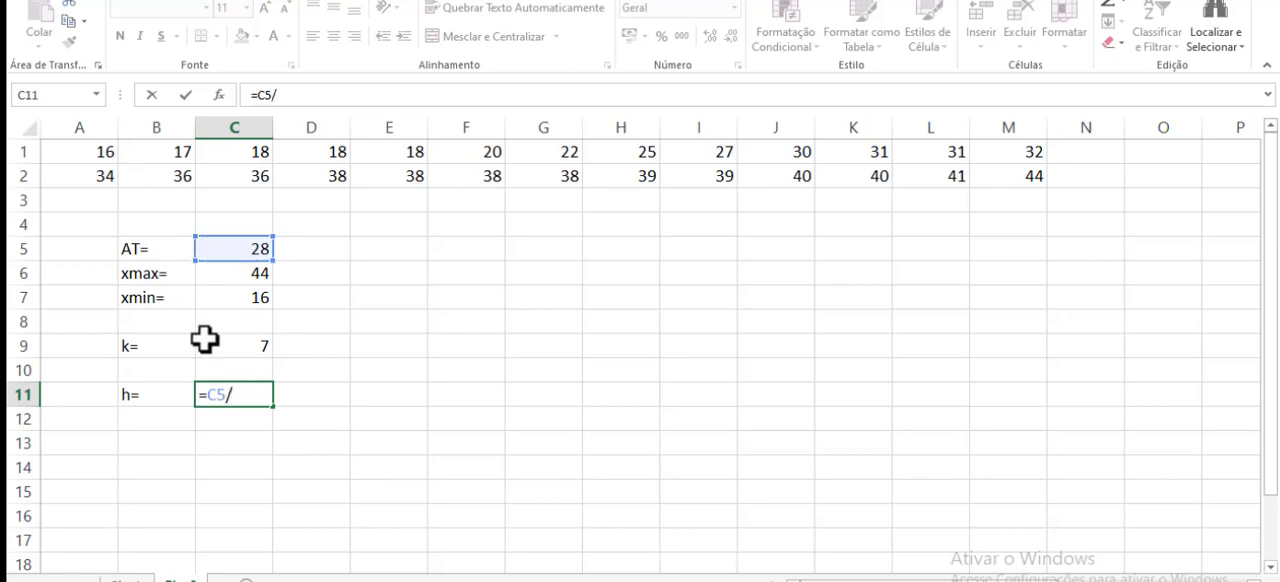
left_click(244, 346)
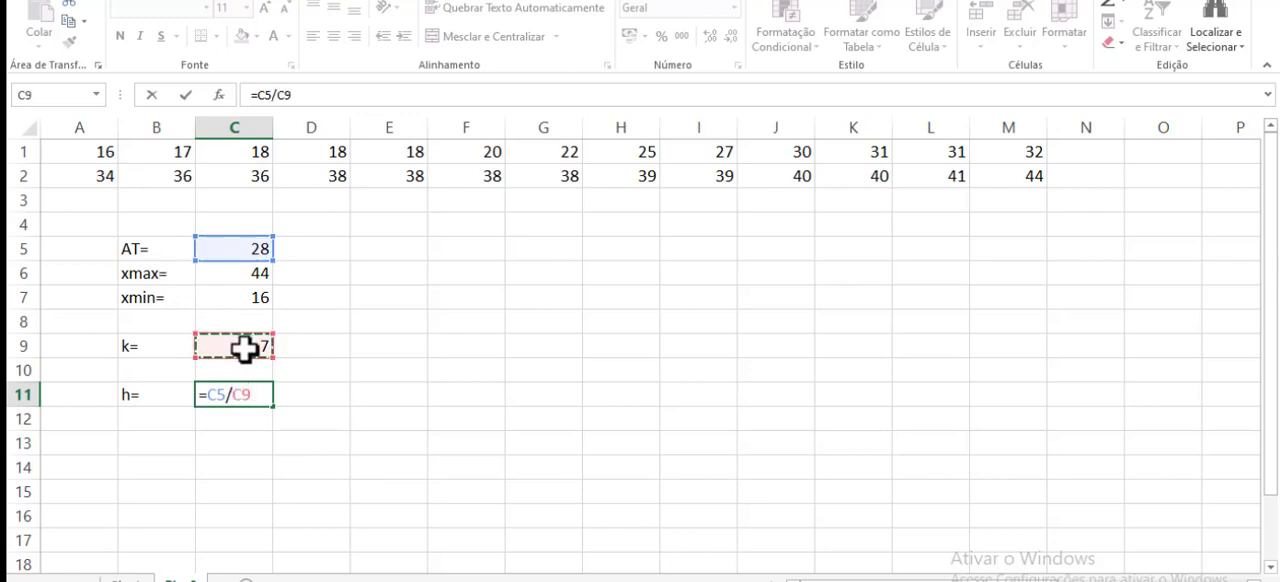
key("Return")
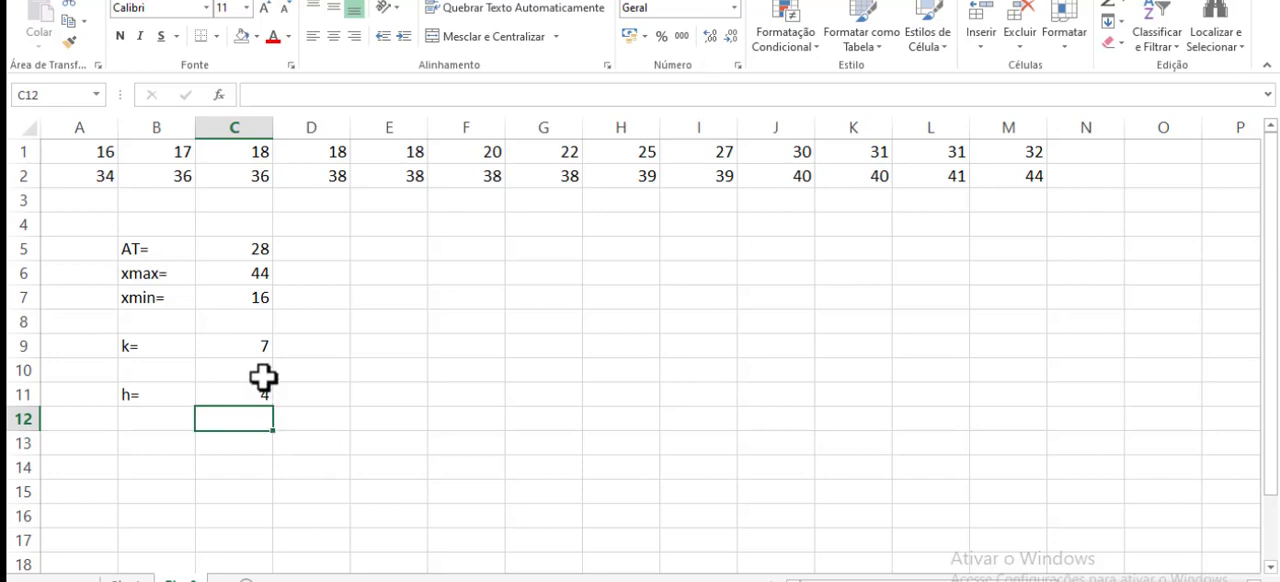
- Apply a thick outside border around the parameter block in B5:C11
left_click_drag(113, 238, 258, 398)
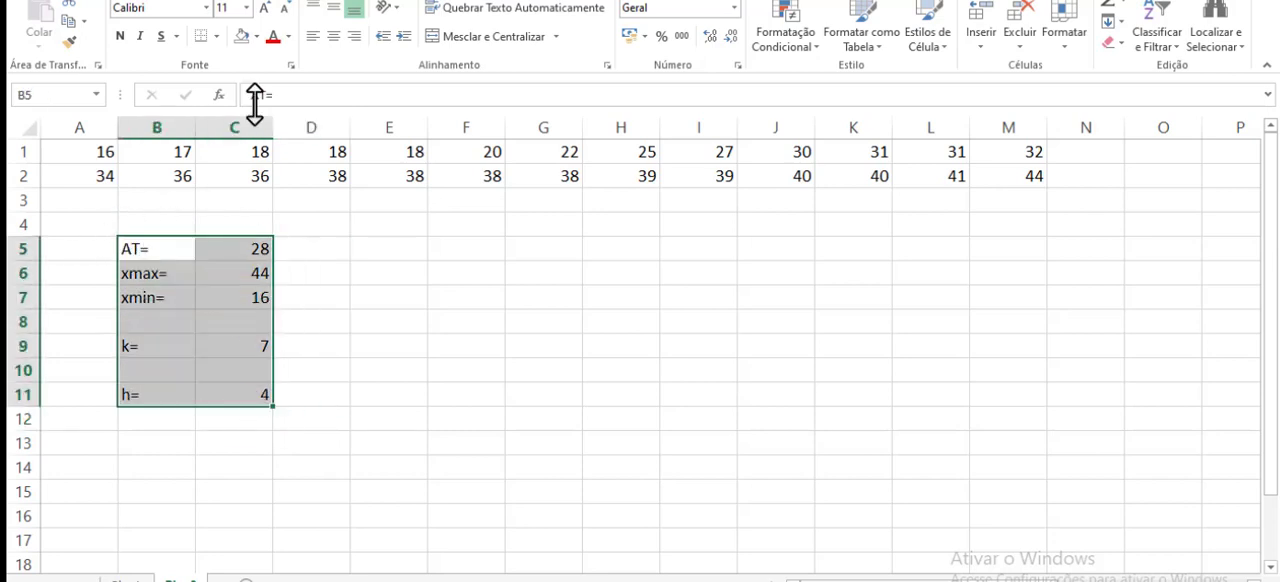
left_click(215, 36)
left_click(227, 240)
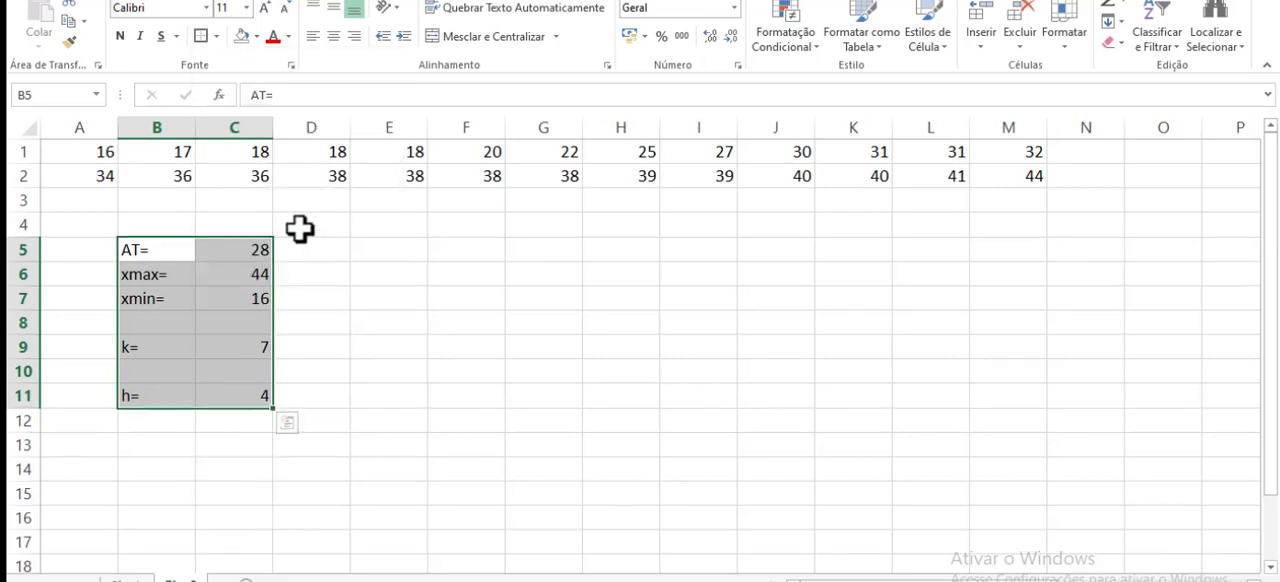
left_click_drag(462, 322, 462, 298)
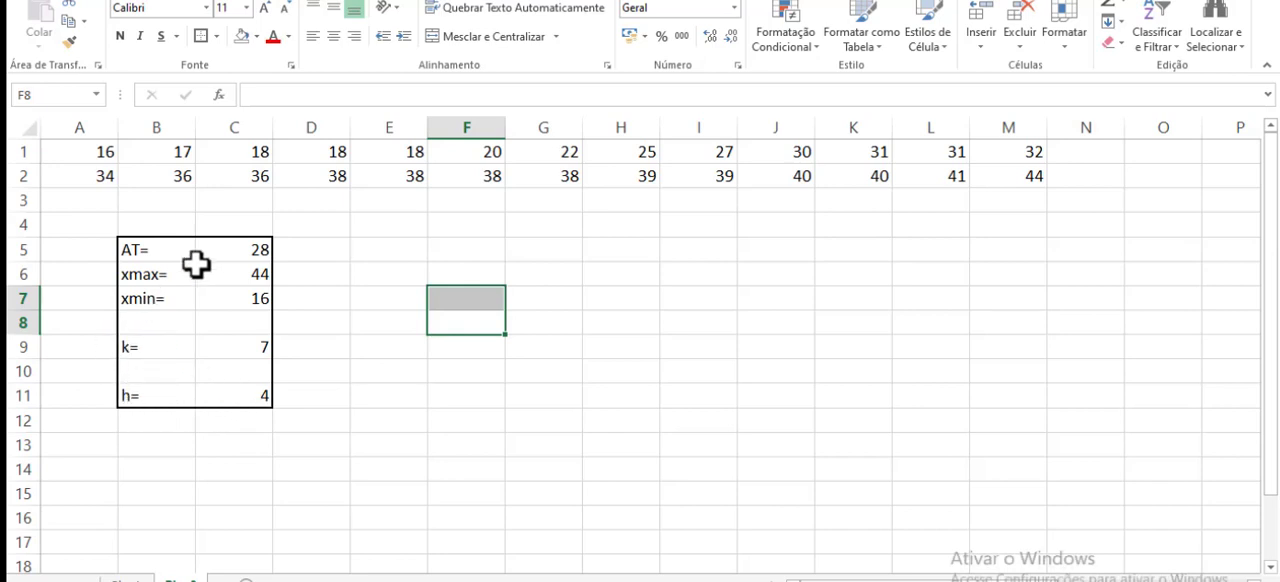
left_click(385, 272)
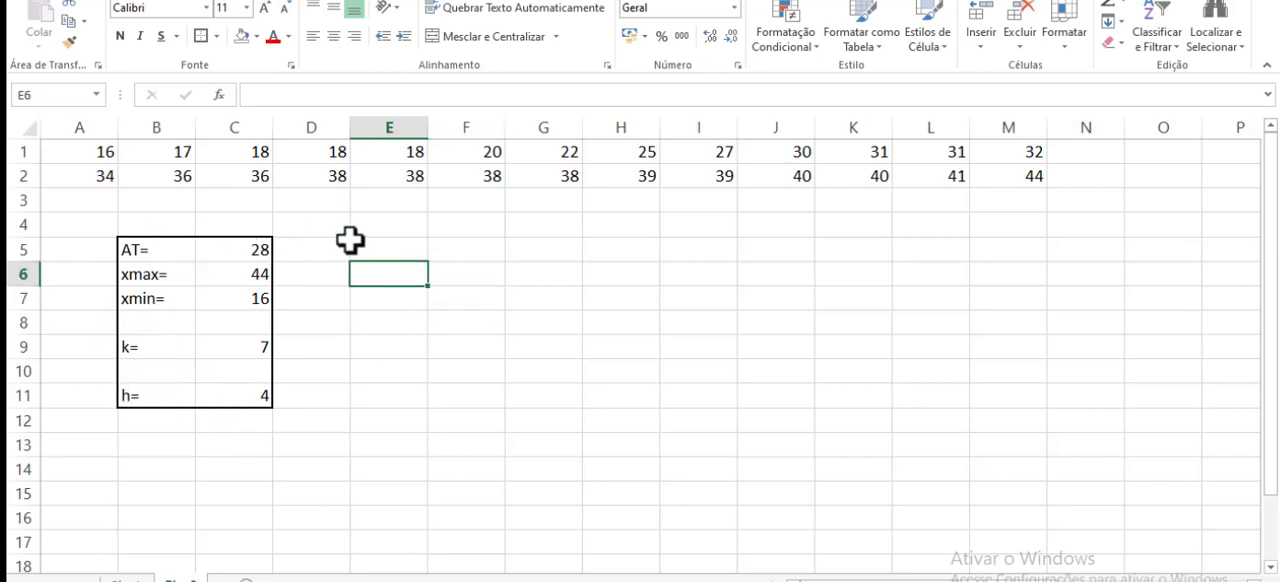
left_click(365, 252)
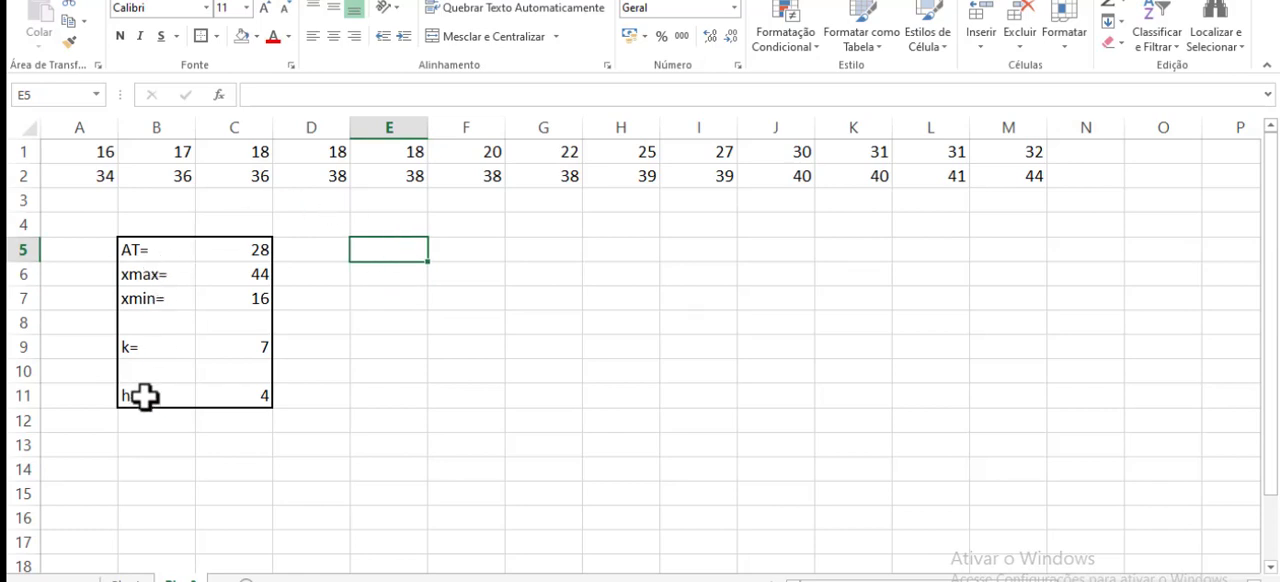
left_click(231, 396)
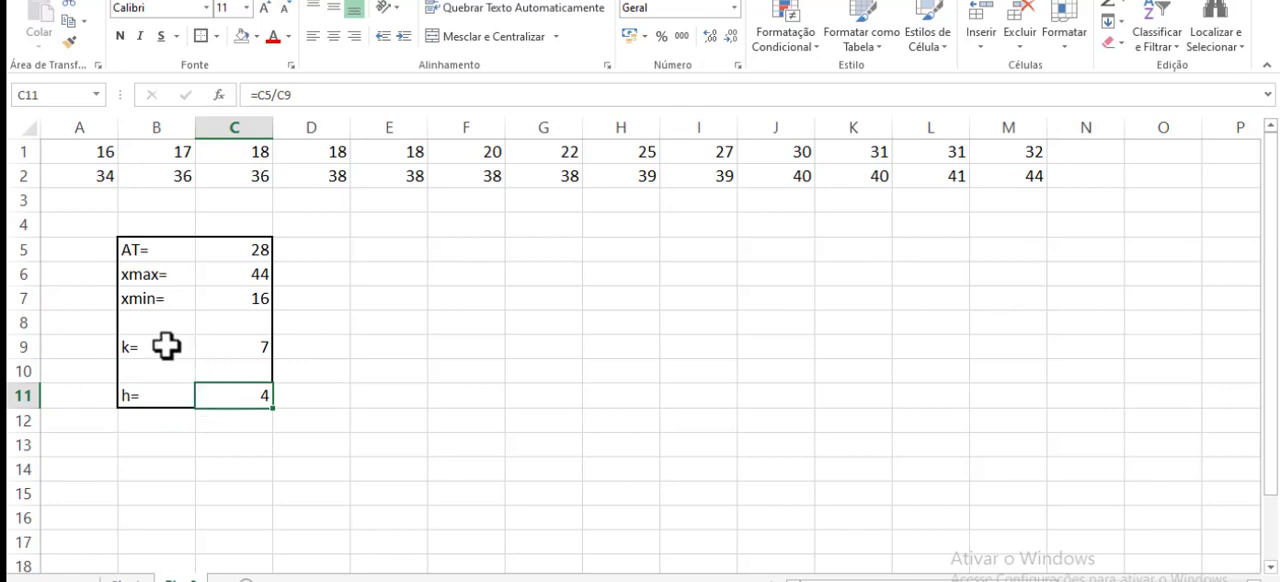
left_click_drag(166, 346, 229, 350)
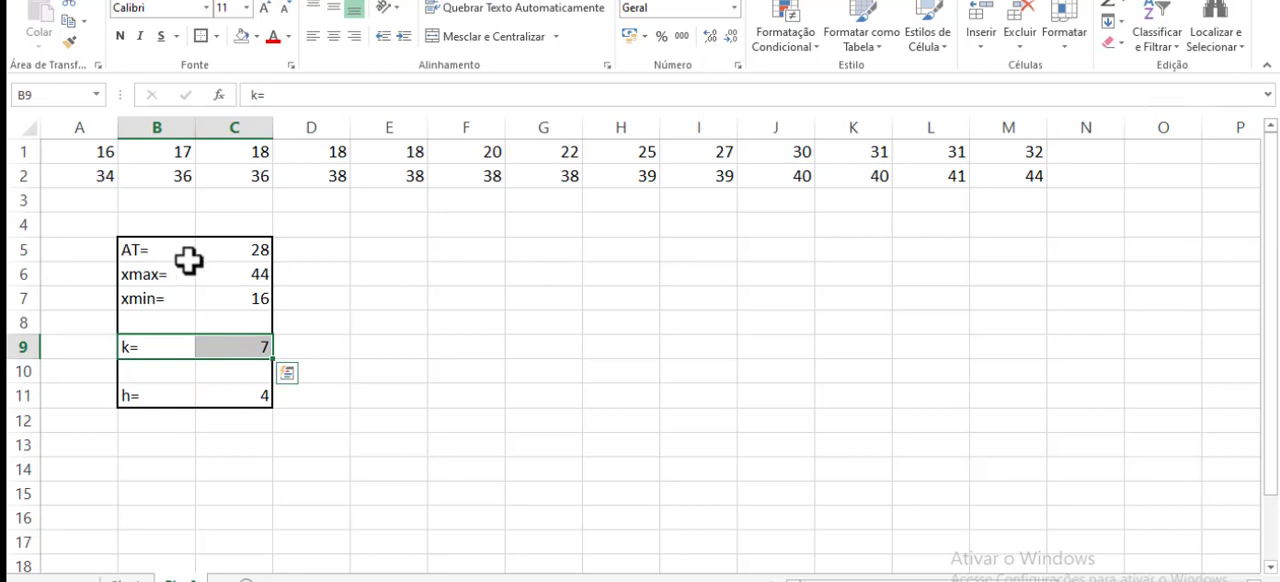
left_click(389, 292)
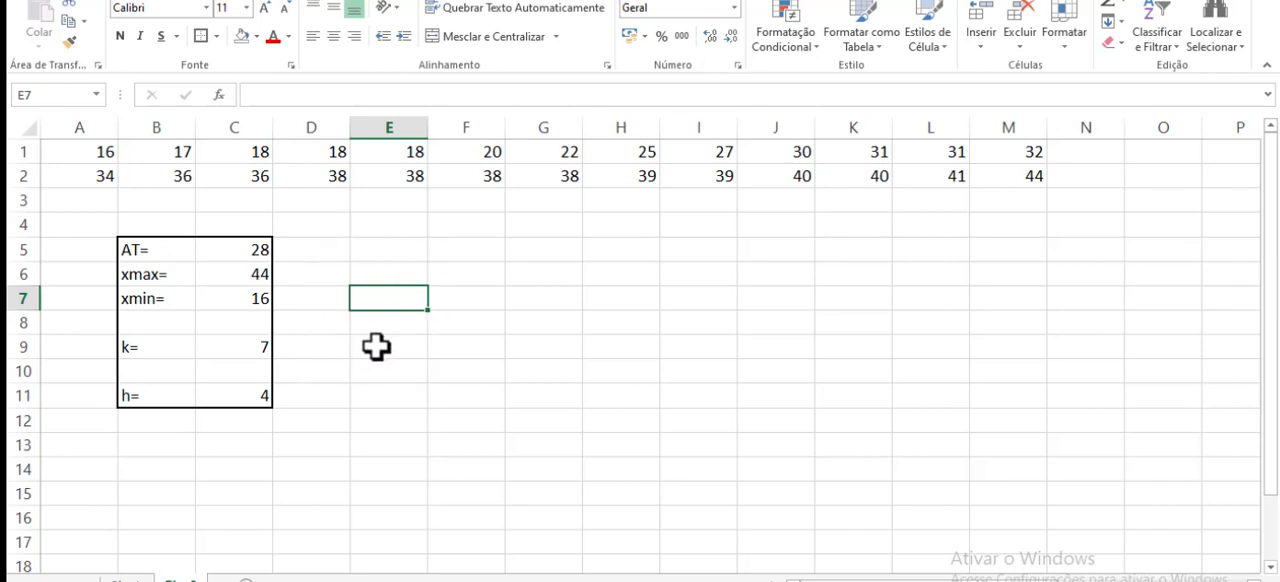
- Merge and center cells E5:G5 for the table heading
left_click(390, 249)
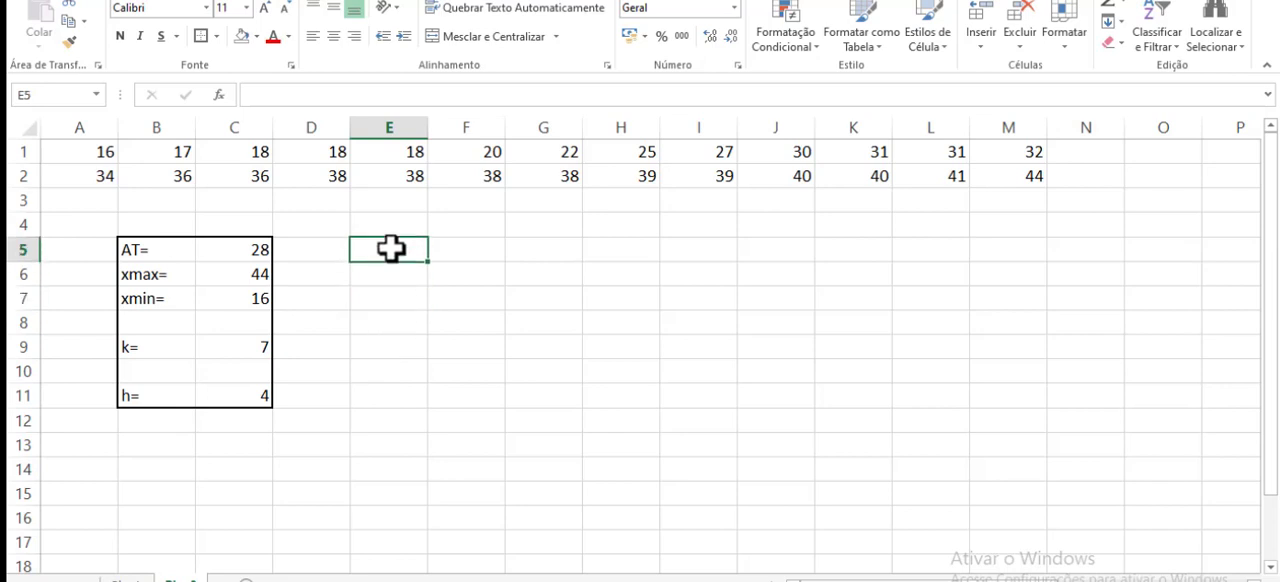
left_click_drag(390, 249, 538, 250)
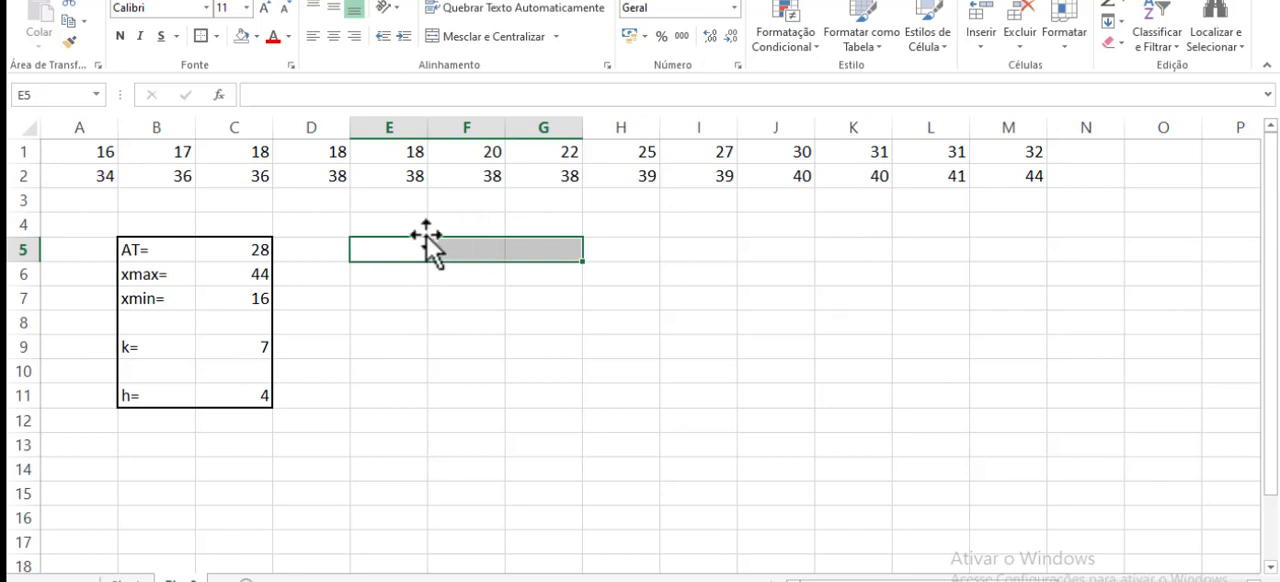
left_click(470, 38)
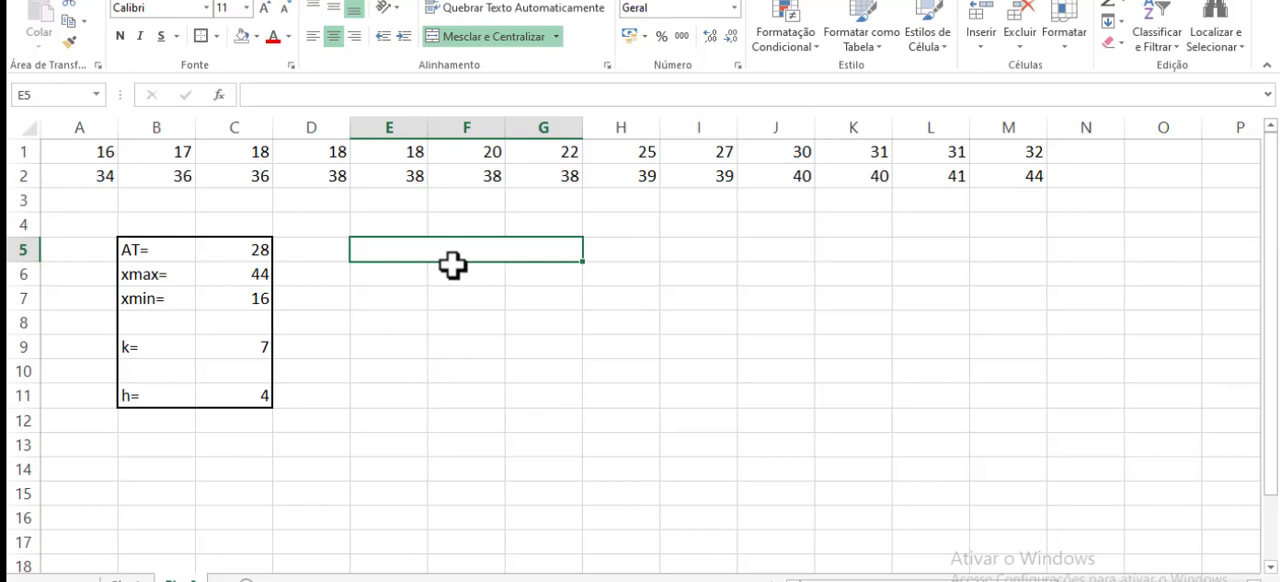
- Enter the heading "Produção de leite (litros)" in the merged cell E5:G5
type("Pro")
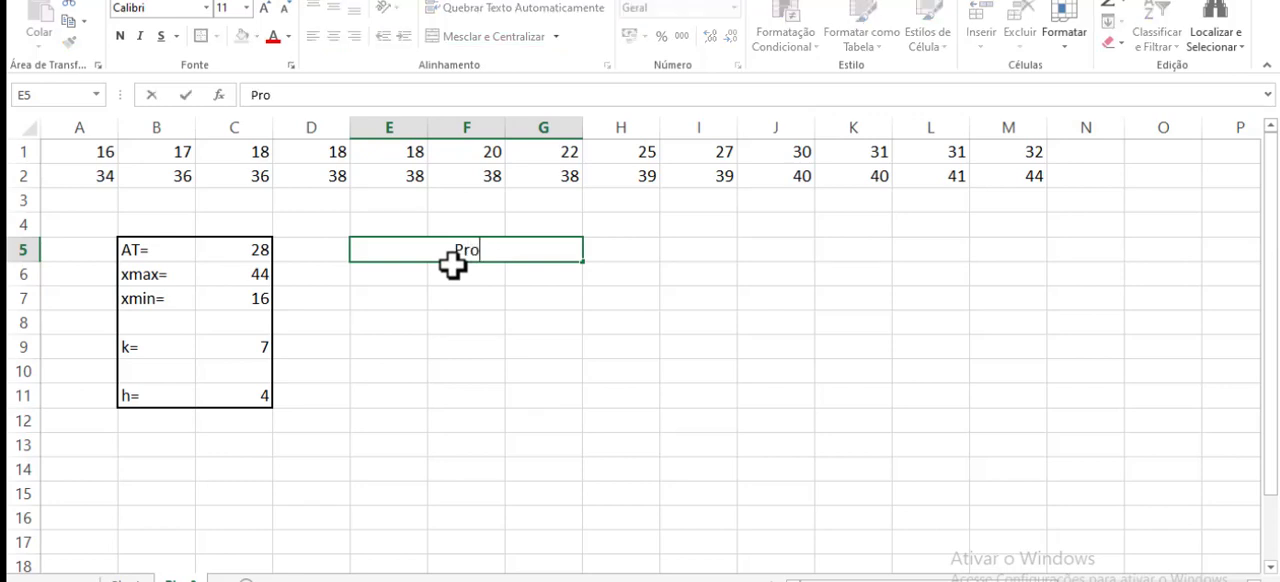
type("duçãode")
key("BackSpace")
key("BackSpace")
key("BackSpace")
type("de ")
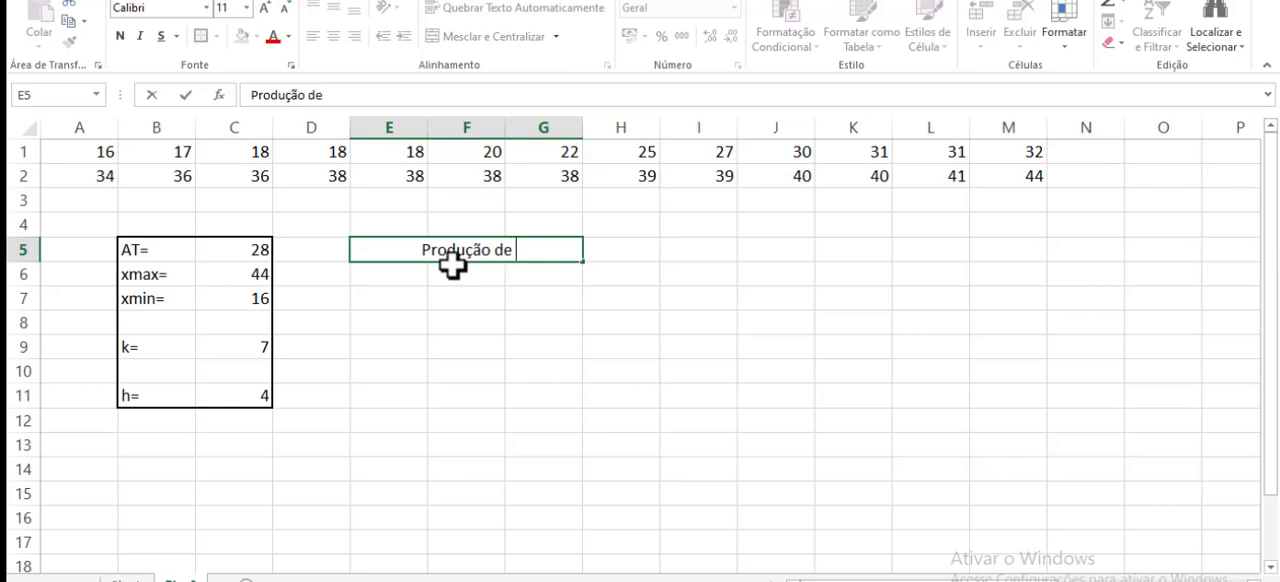
type("lite")
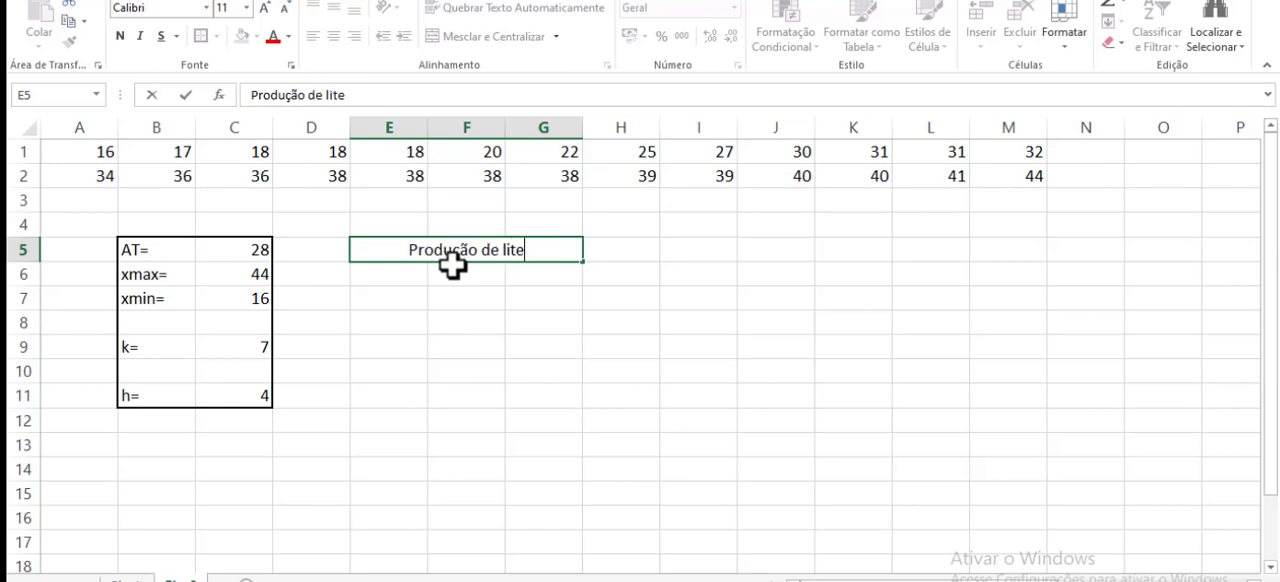
key("BackSpace")
key("BackSpace")
key("BackSpace")
type("eite")
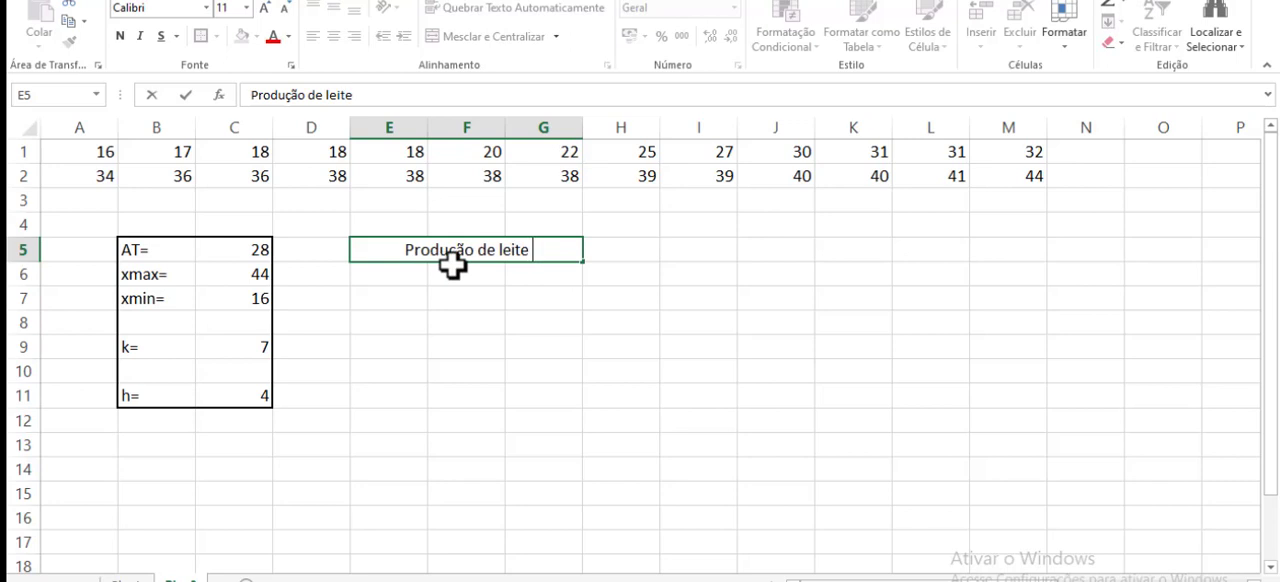
type(" (li")
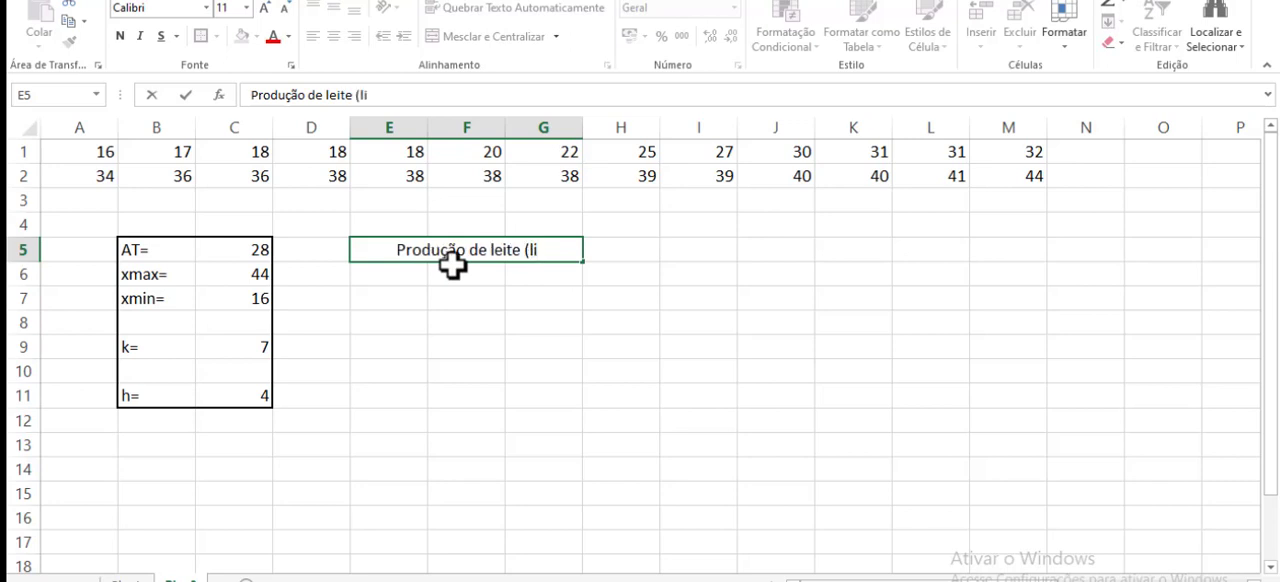
type("tros")
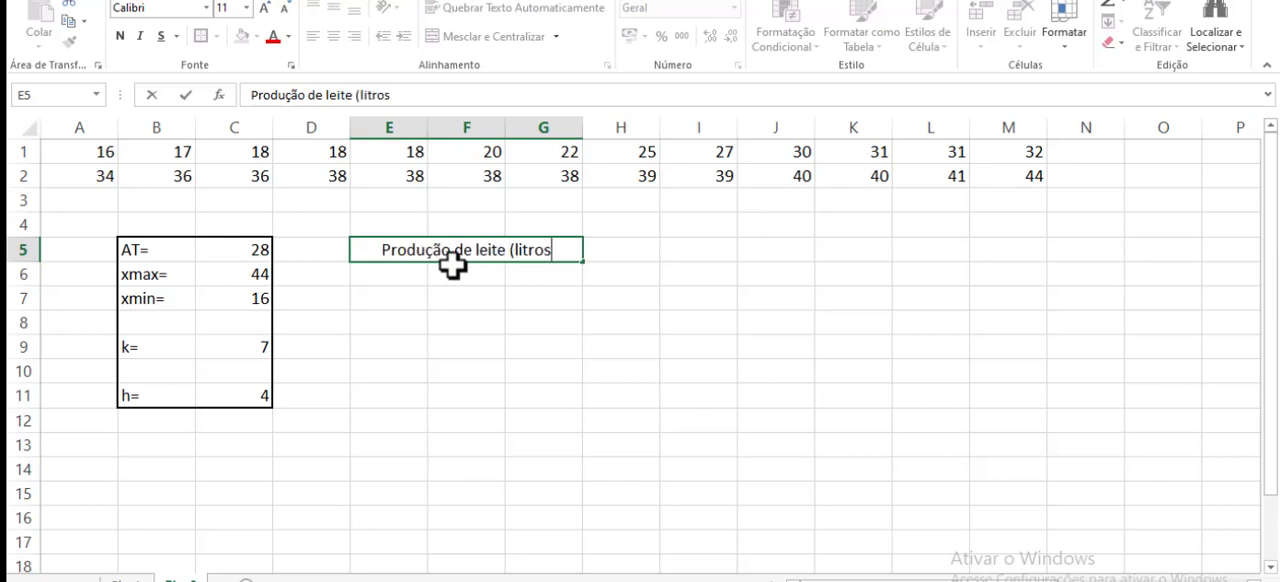
type(")")
- Enter the class interval symbol |--- in F6 and fill it down to F12
left_click(487, 279)
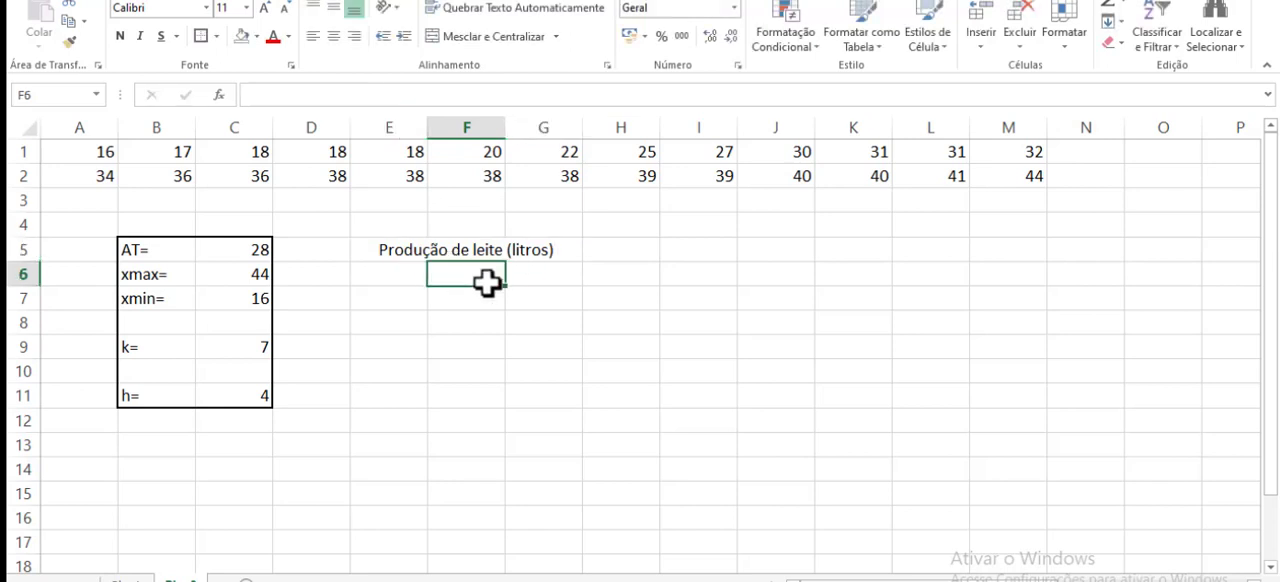
double_click(487, 279)
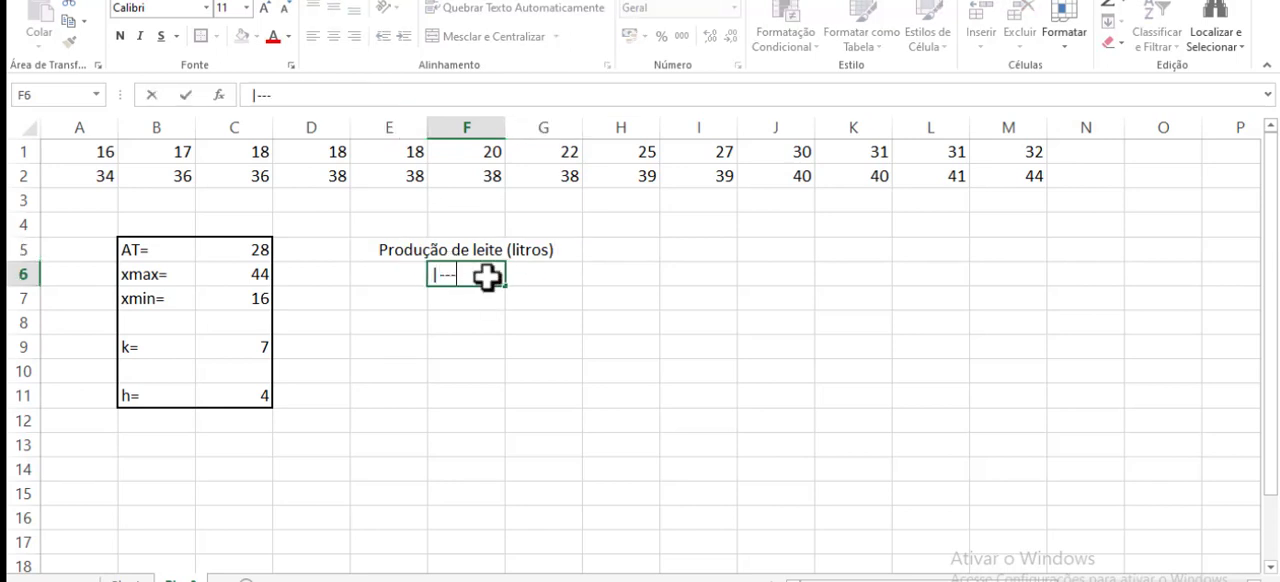
left_click(389, 290)
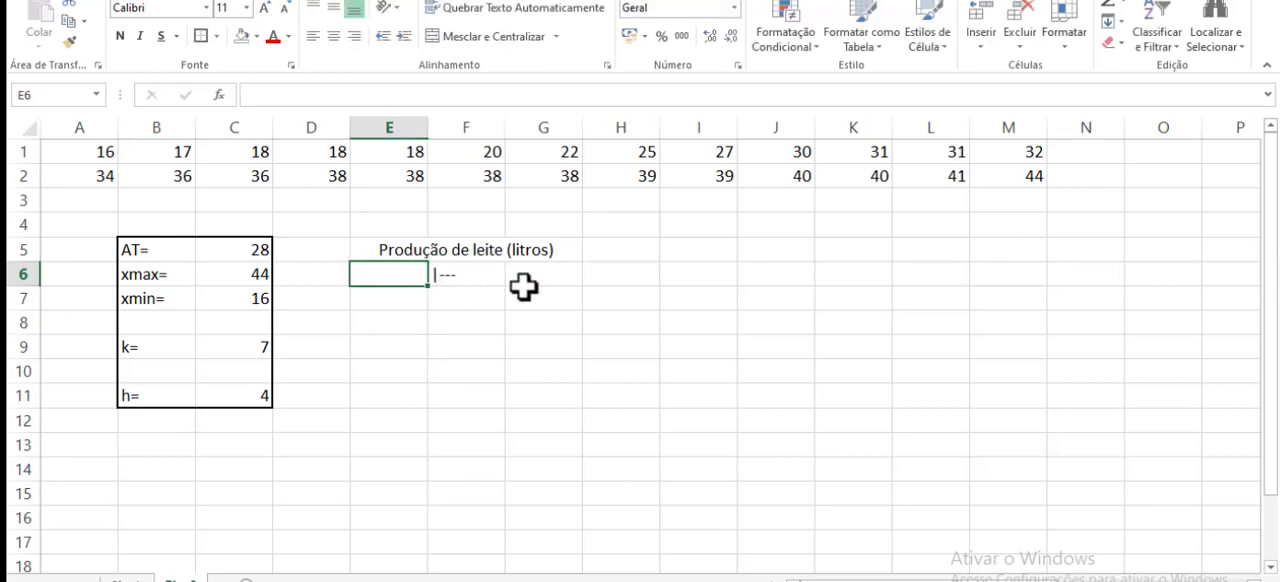
left_click(458, 280)
left_click_drag(507, 288, 506, 431)
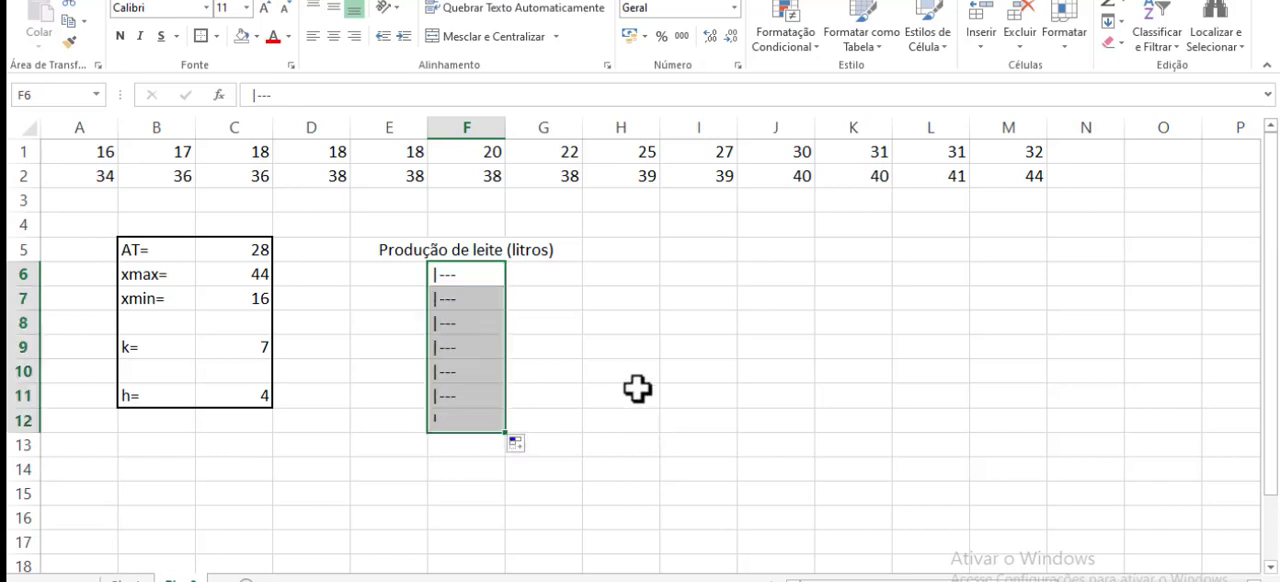
left_click(637, 389)
- Number the classes from 1 to 7 in D6:D12 and reduce their font size to 8
left_click(331, 274)
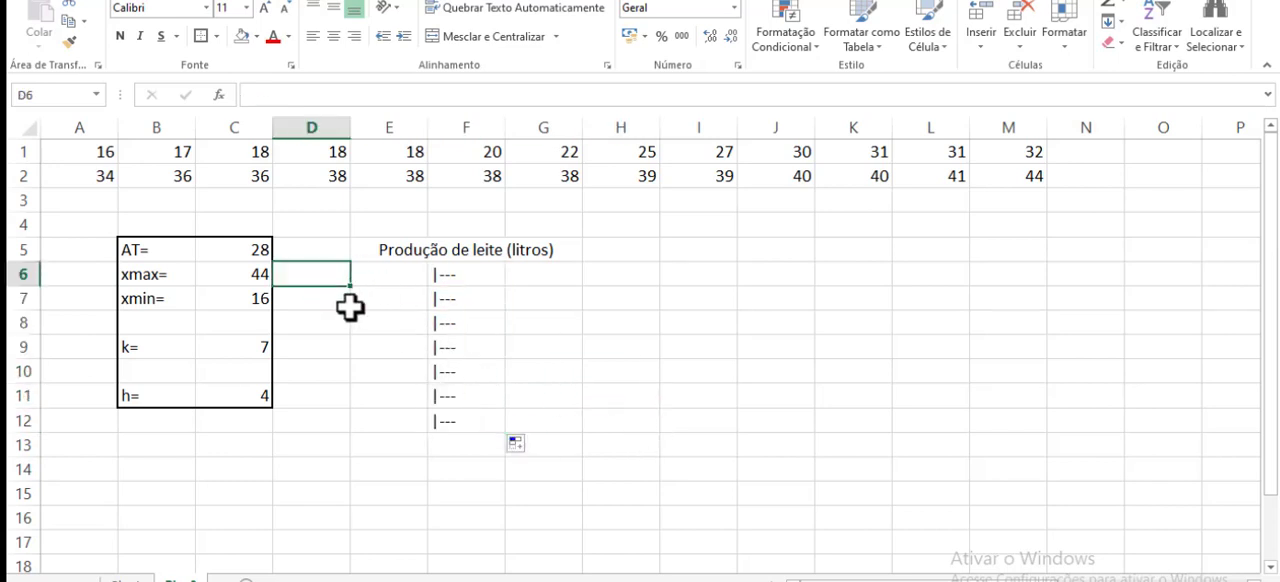
type("1")
key("Return")
type("2")
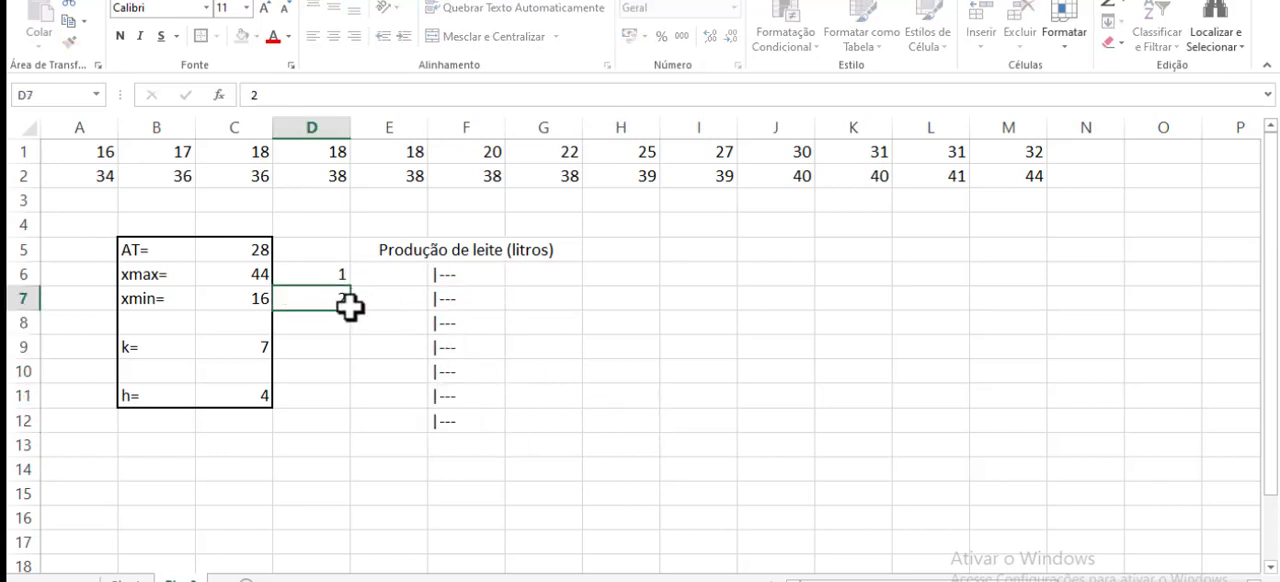
key("Return")
left_click_drag(333, 279, 349, 438)
left_click(287, 7)
left_click(287, 7)
left_click(287, 7)
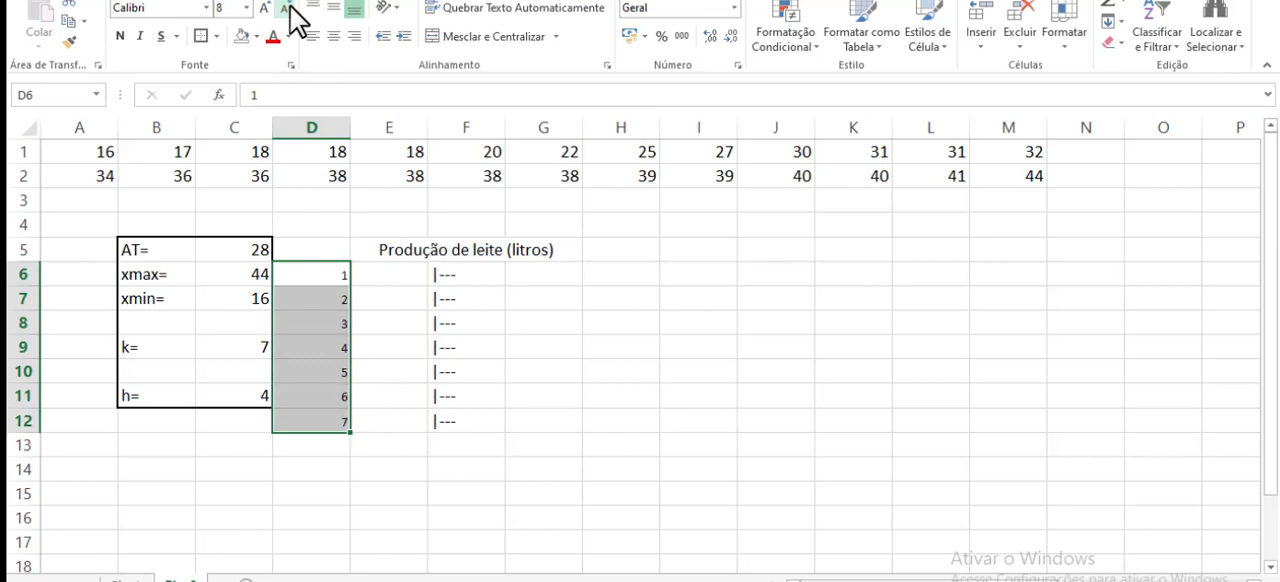
- Enter 16 in E6 as the lower limit of the first class
left_click(756, 522)
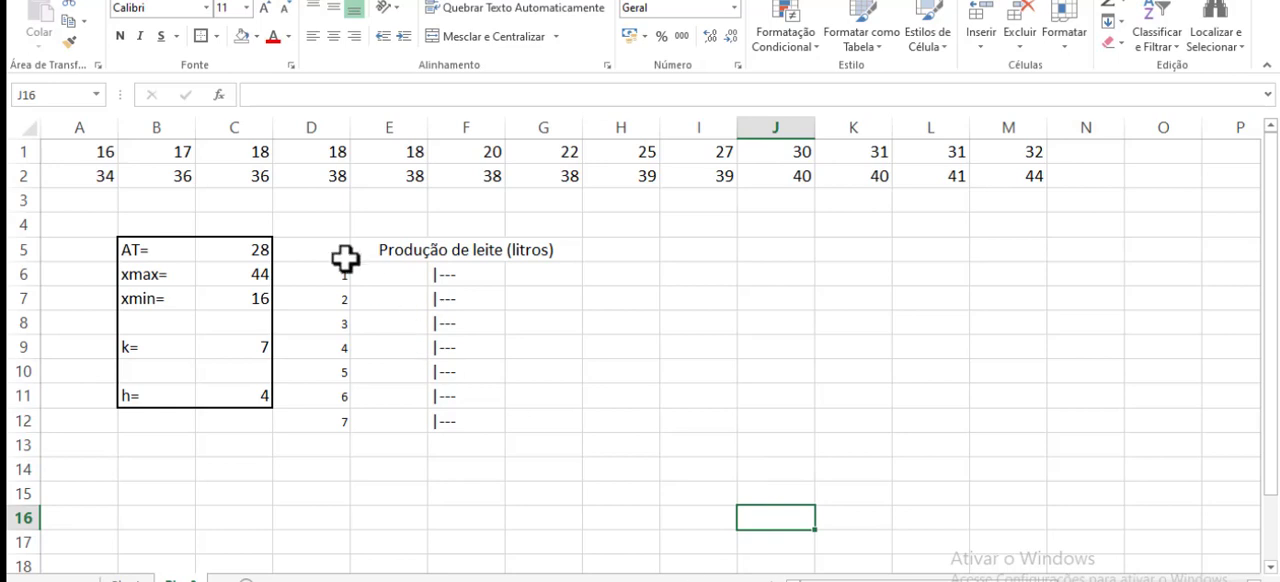
left_click_drag(333, 275, 320, 411)
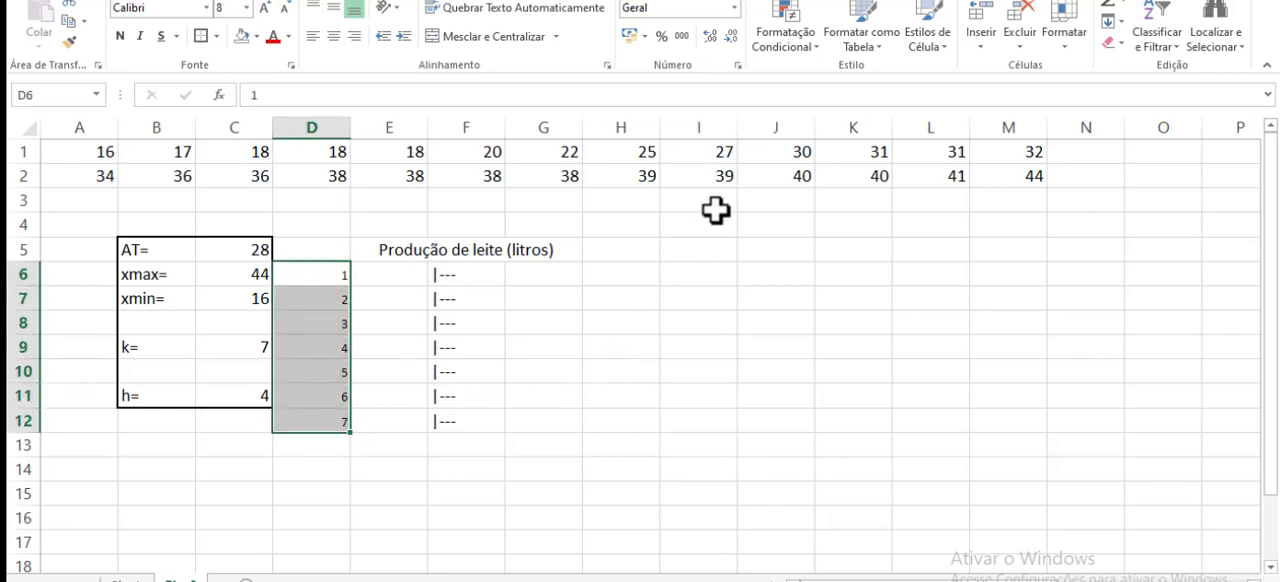
left_click(386, 272)
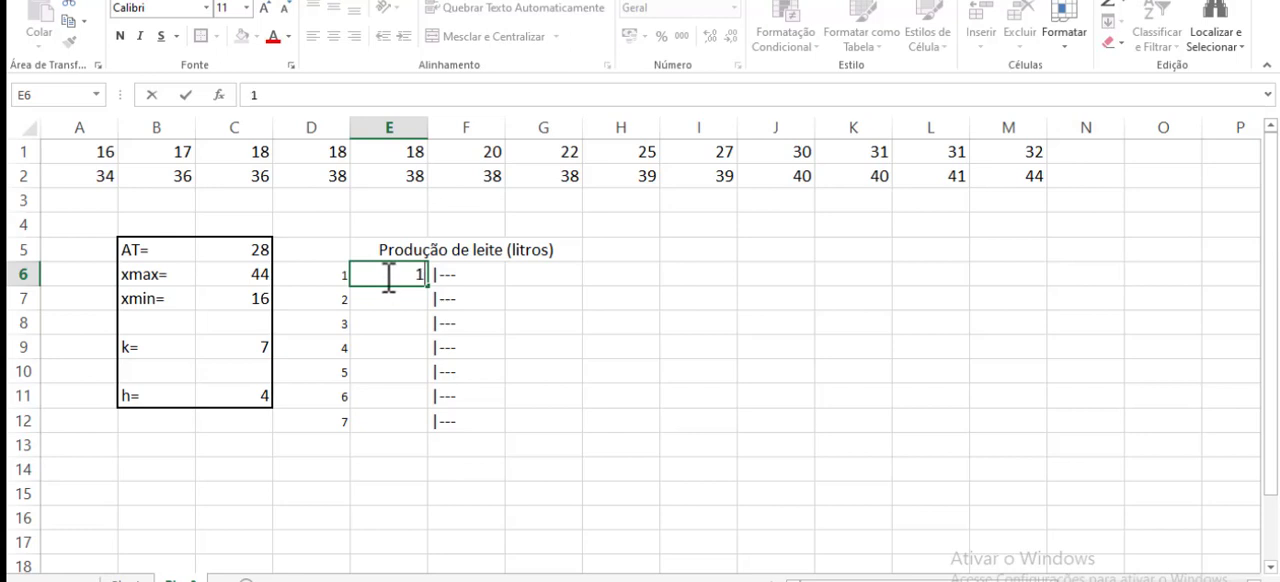
- Enter the formula =E6+$C$11-0,00001 in G6 for the first class's upper limit
left_click(533, 276)
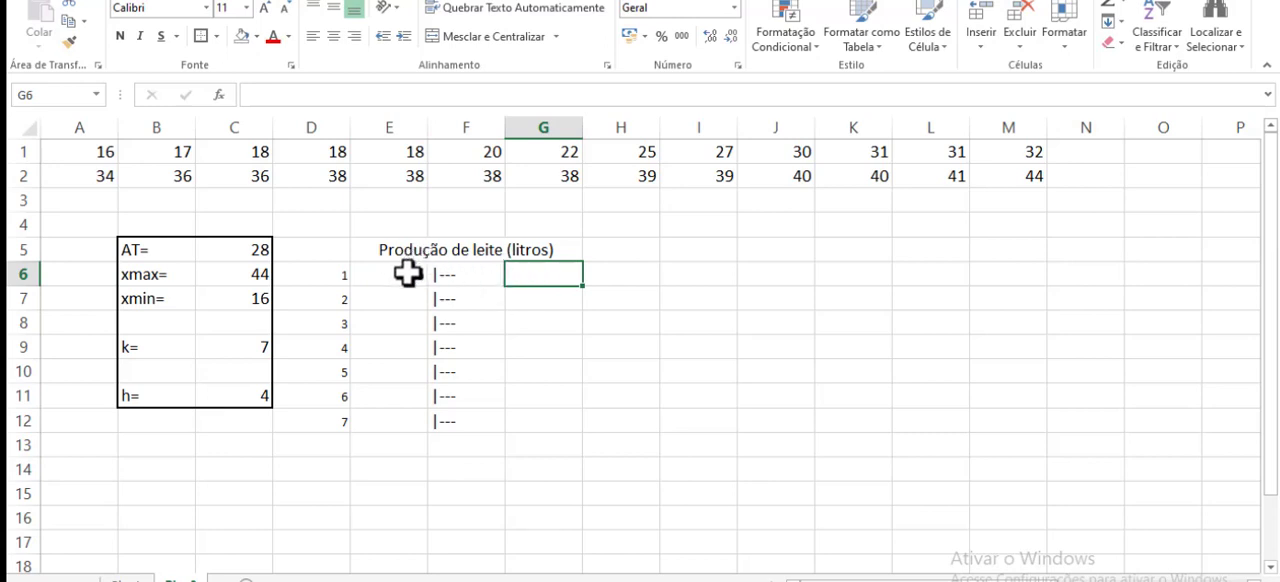
type("=")
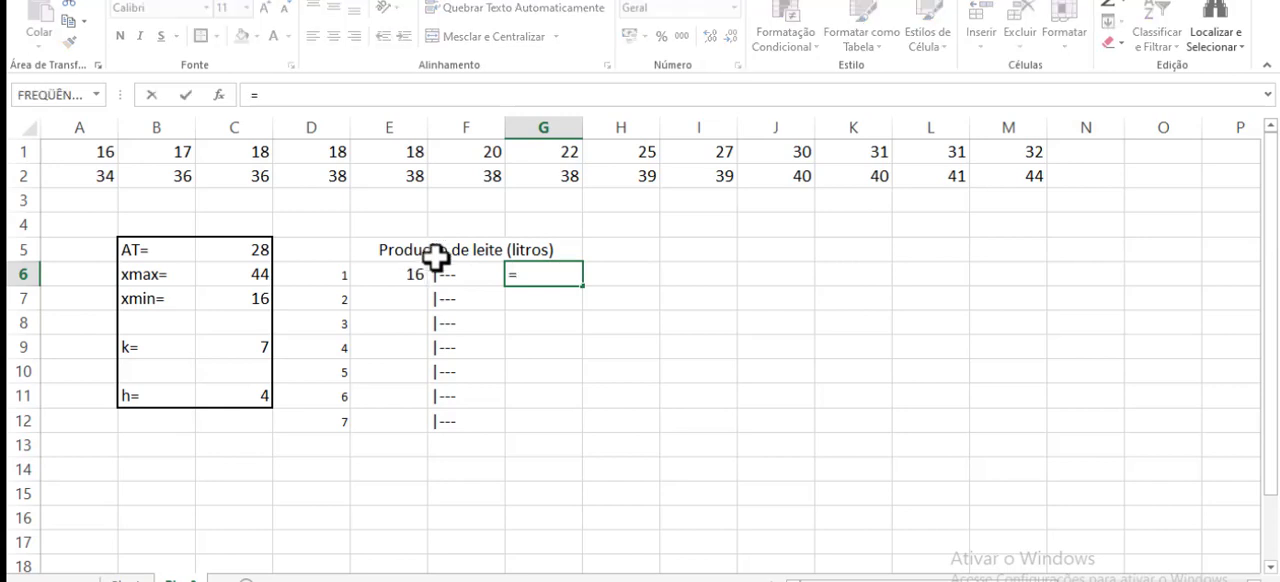
left_click(400, 272)
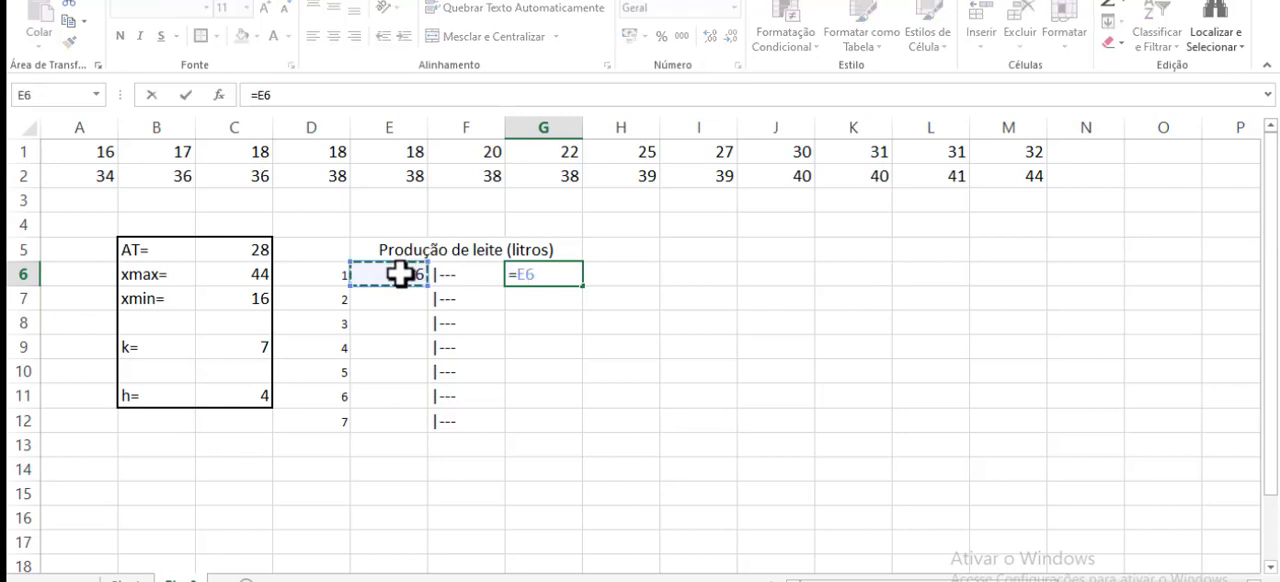
type("+")
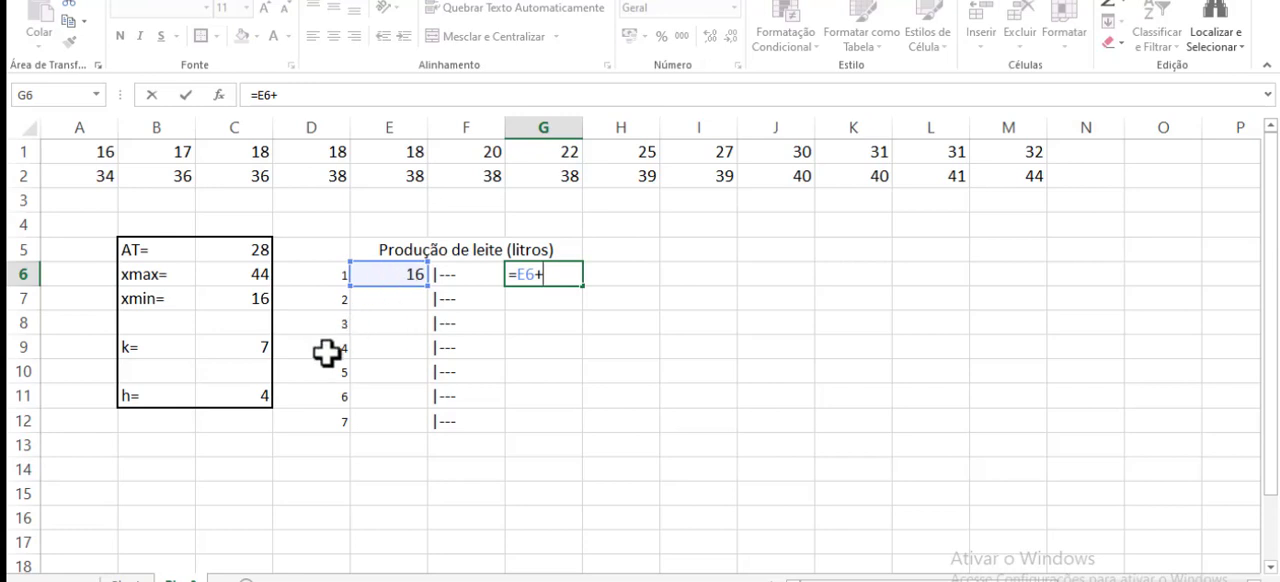
left_click(262, 396)
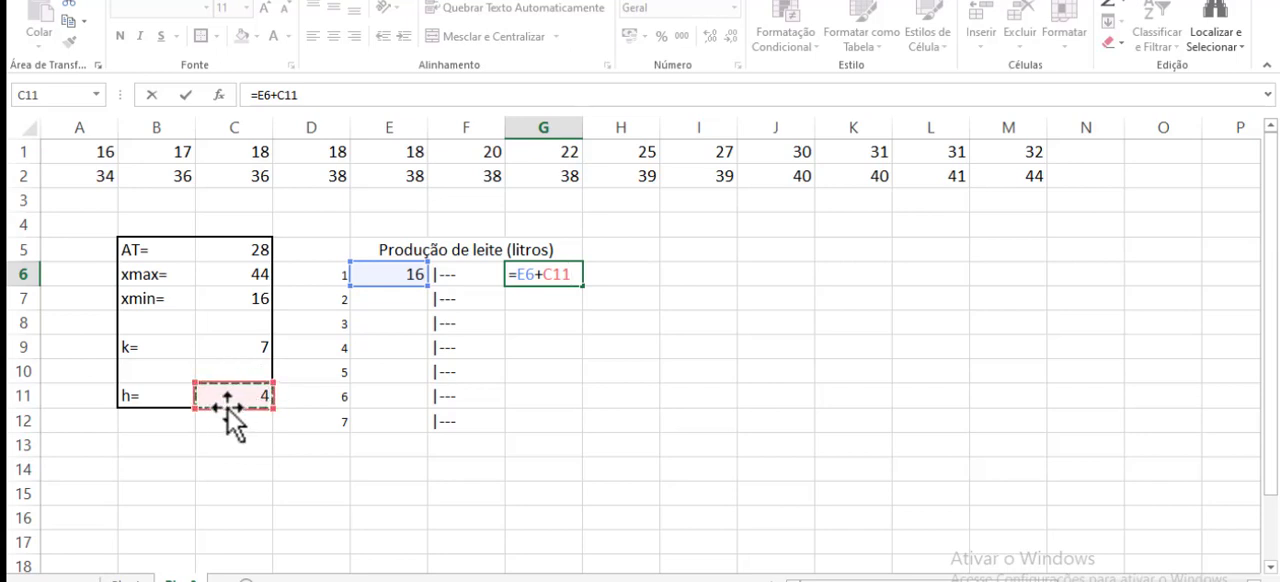
key("F4")
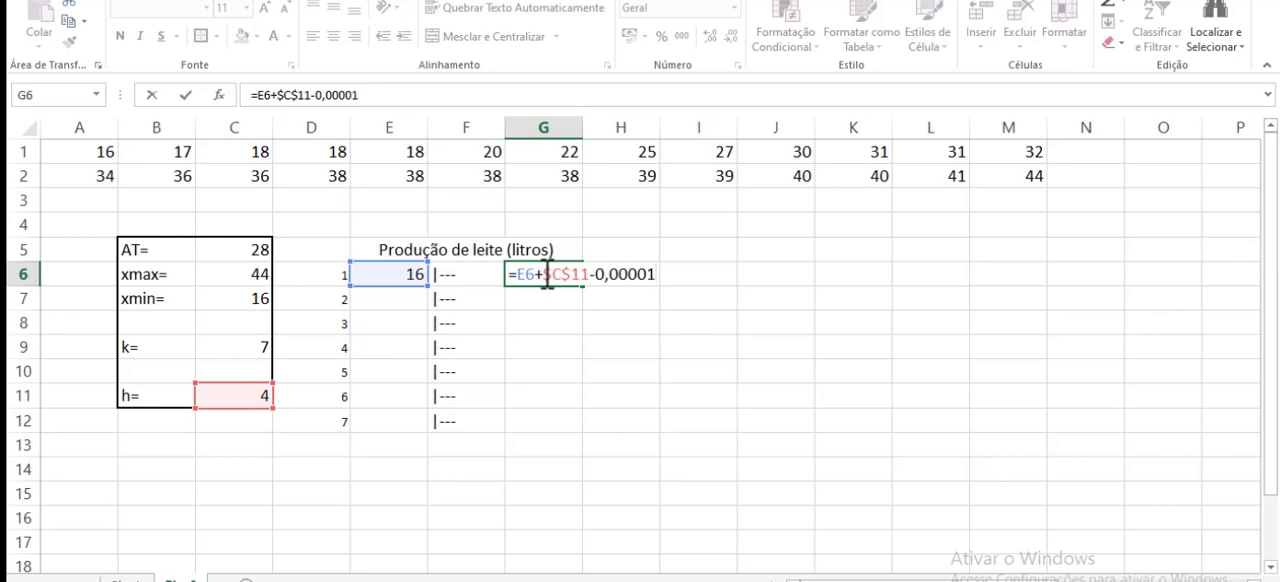
key("Return")
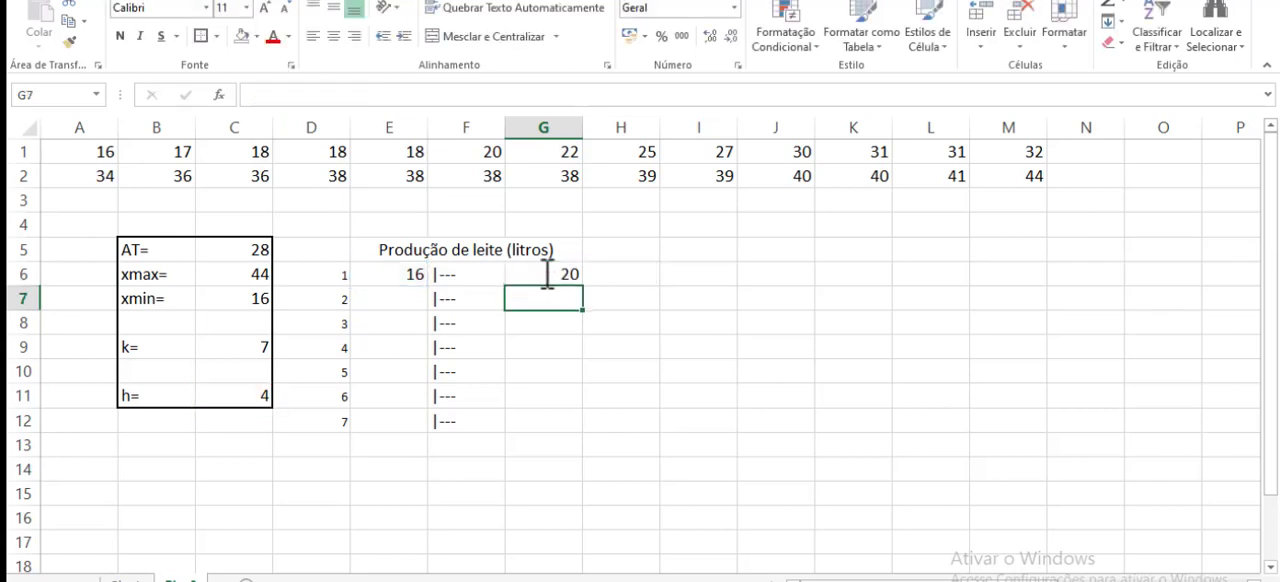
- Widen column G slightly and fill the upper limit formula from G6 down to G12
left_click(571, 271)
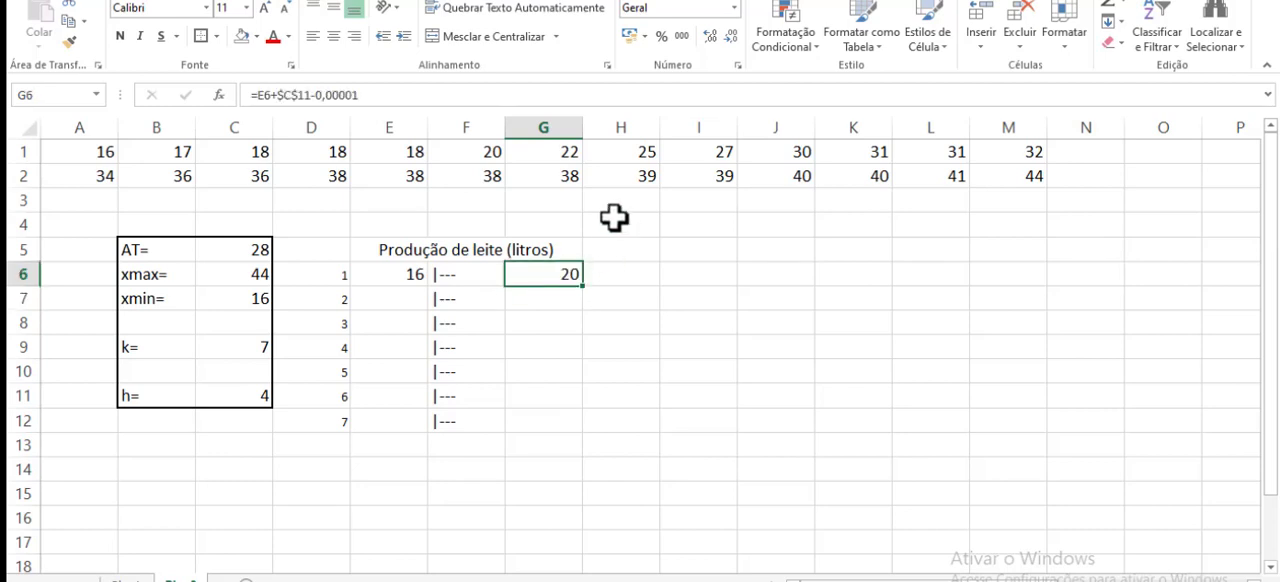
mouse_move(583, 127)
left_mouse_down()
mouse_move(630, 127)
mouse_move(586, 127)
left_mouse_up()
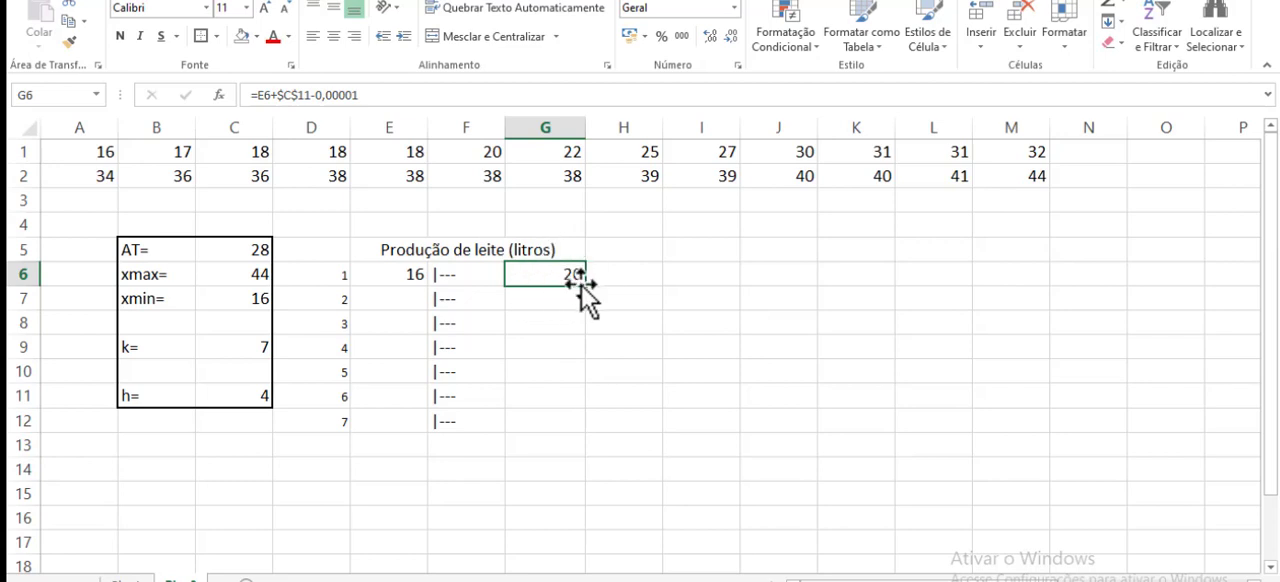
left_click_drag(586, 287, 587, 432)
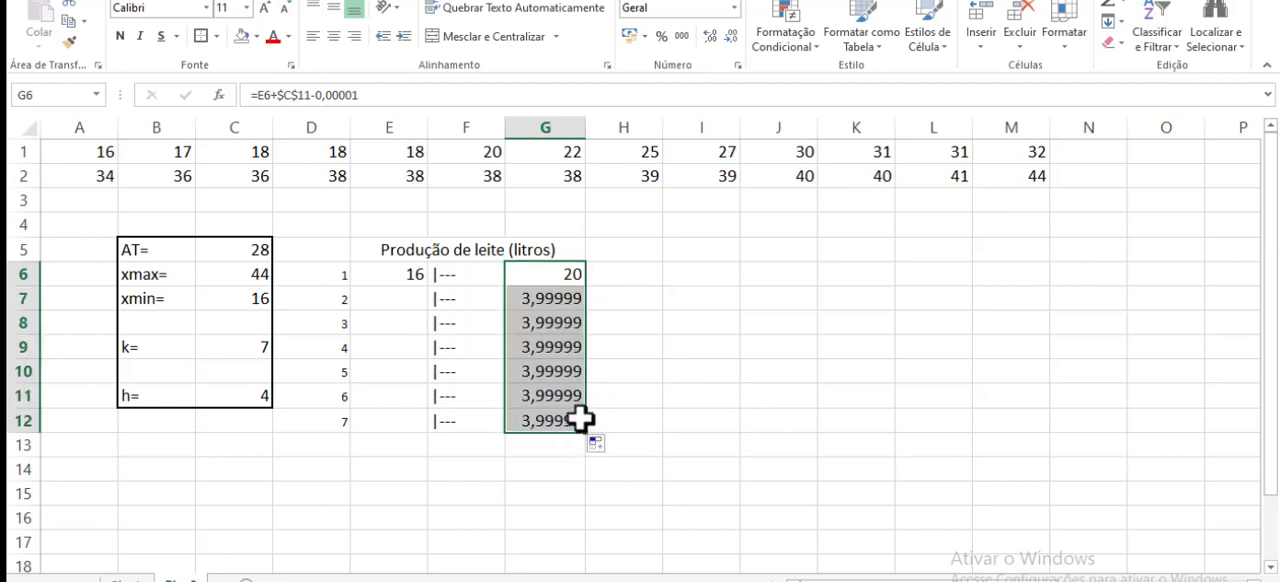
- Enter the formula =E6+$C$11 in E7 for the second lower limit and fill it down to E12
left_click(406, 275)
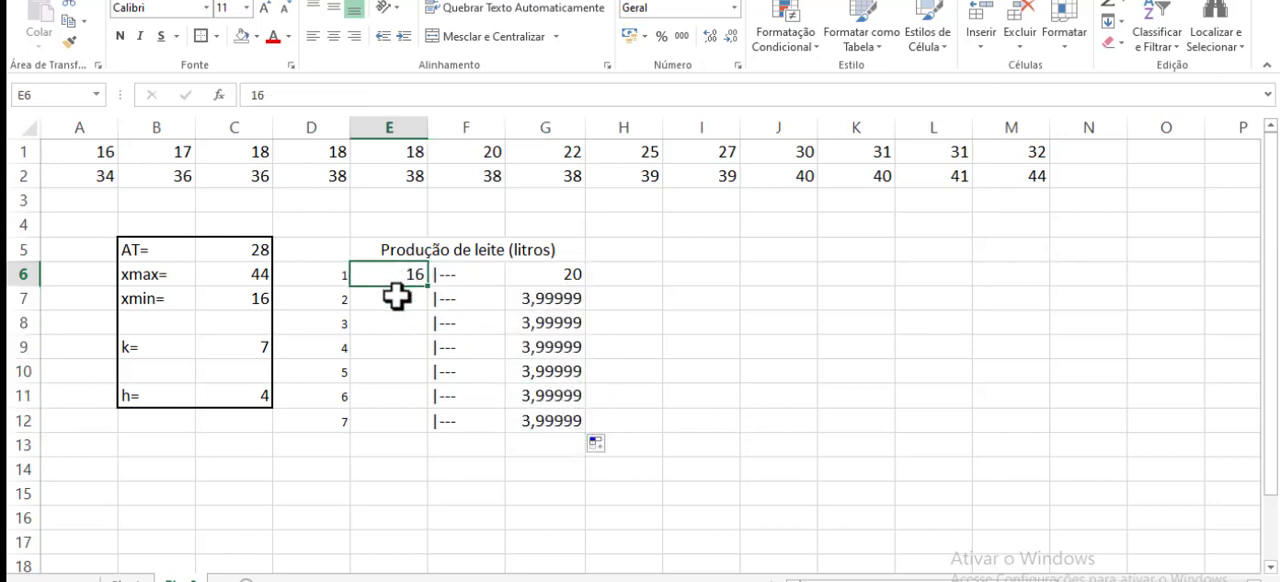
left_click(397, 296)
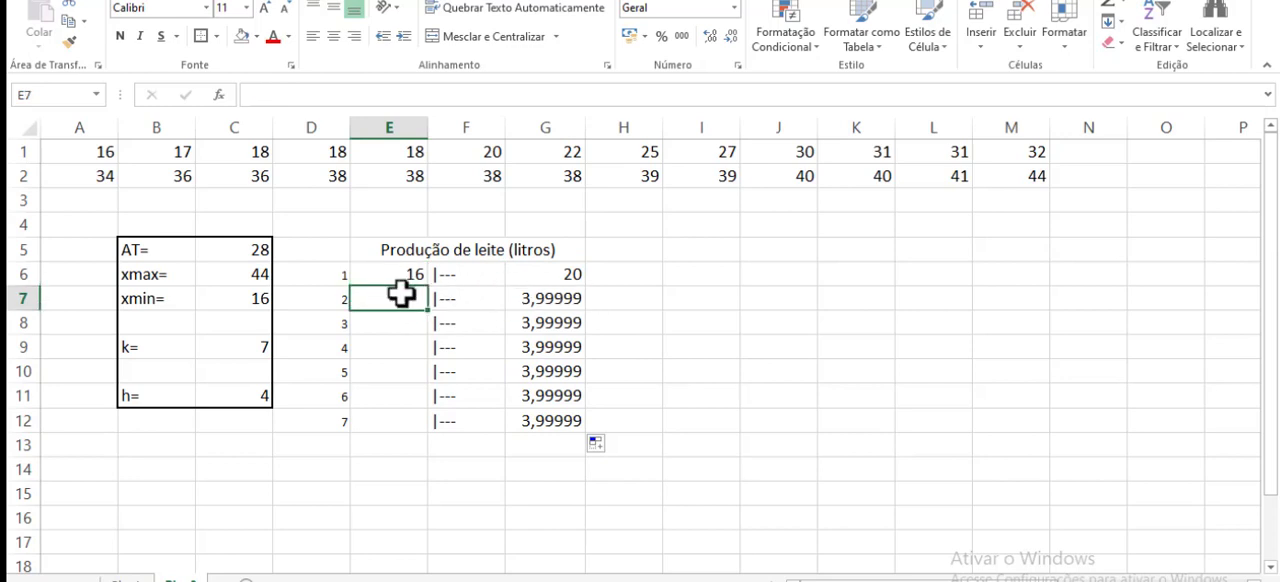
type("=")
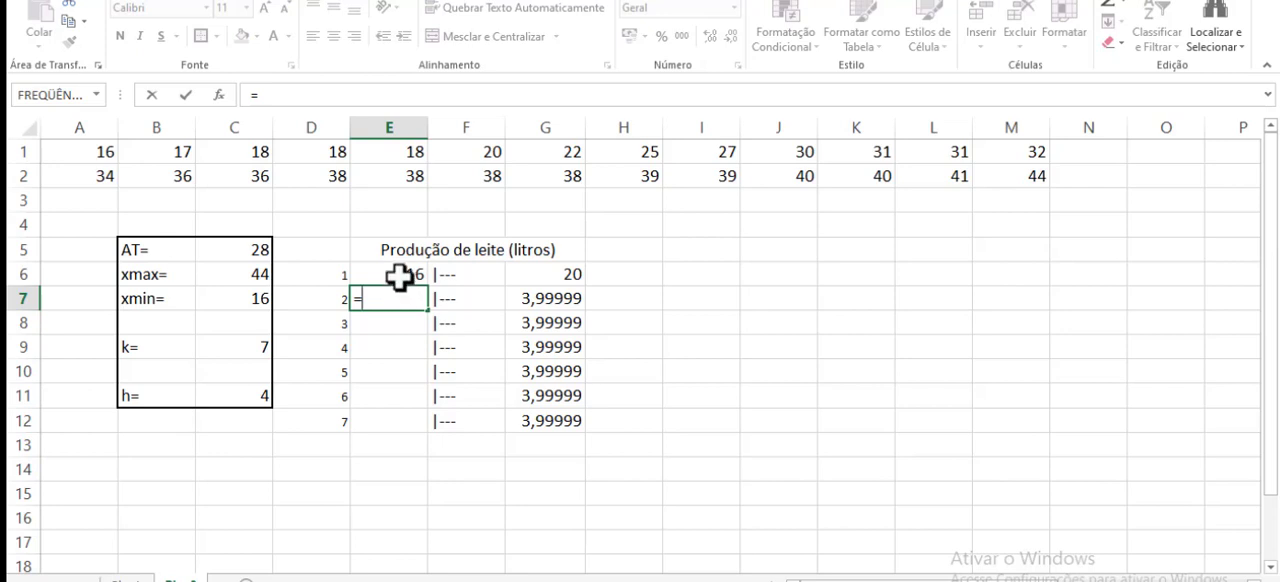
left_click(400, 277)
type("+")
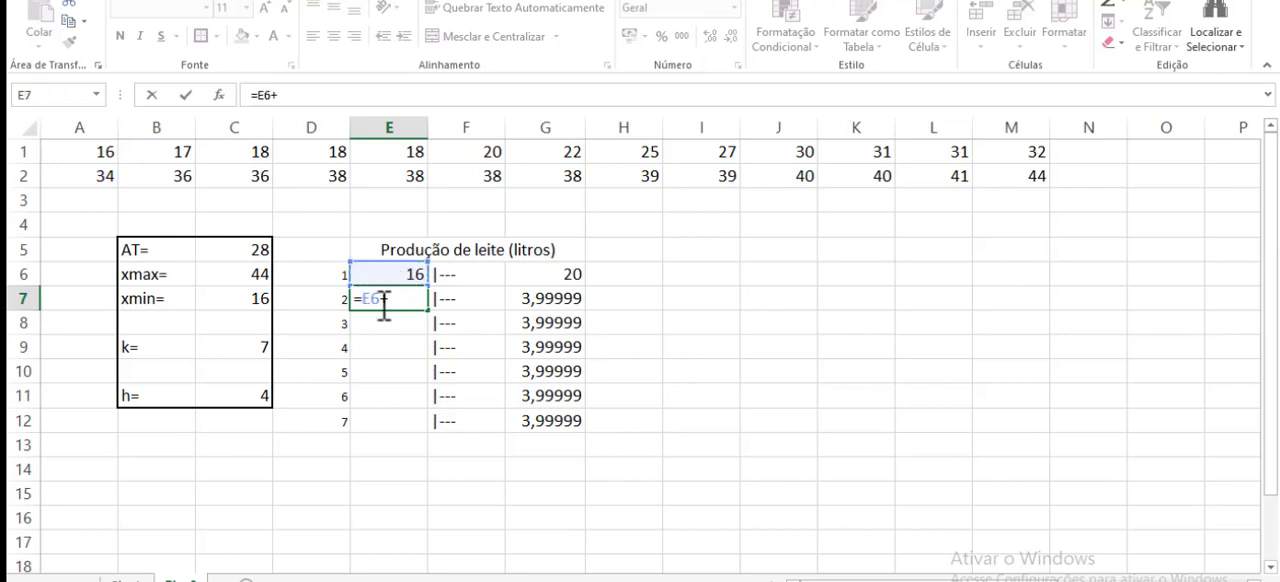
left_click(236, 398)
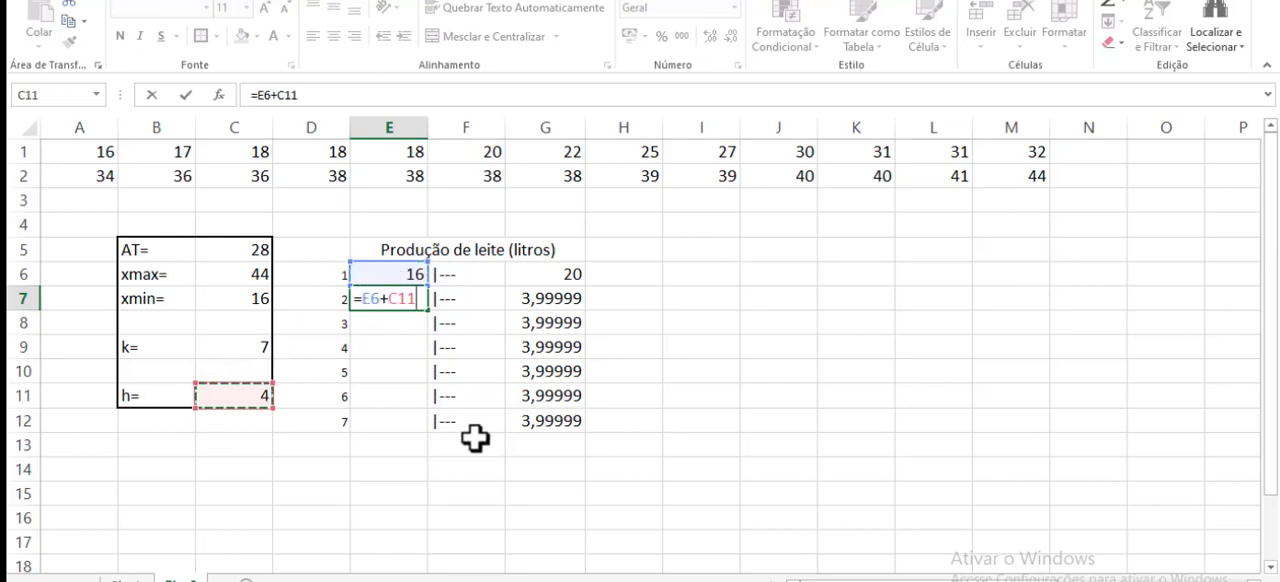
key("F4")
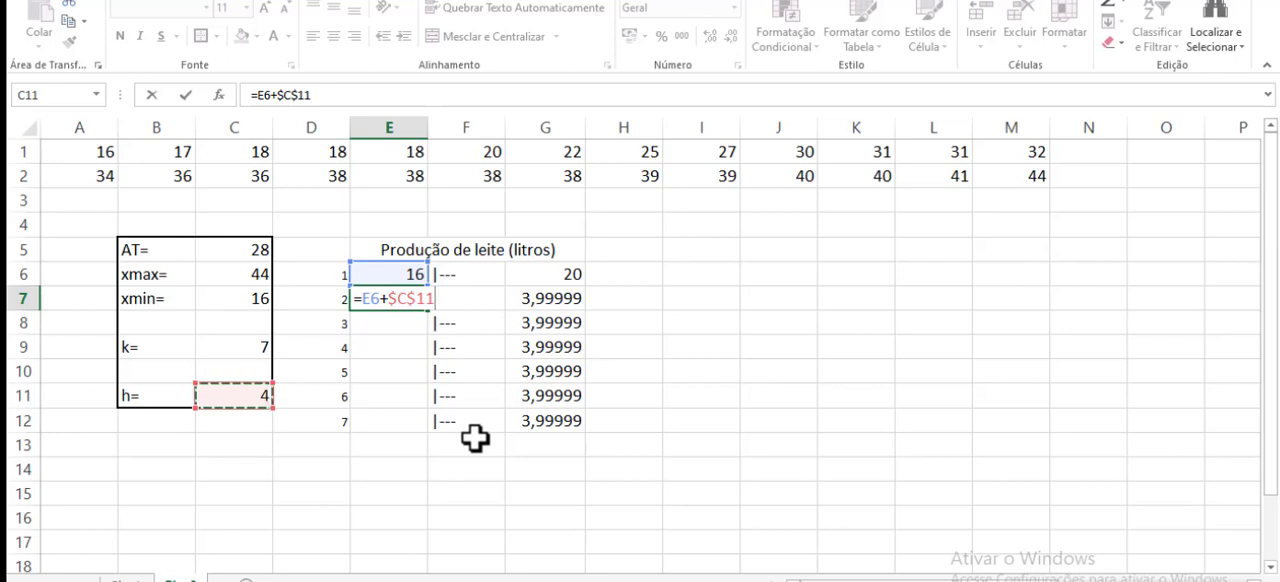
key("Return")
left_click(410, 299)
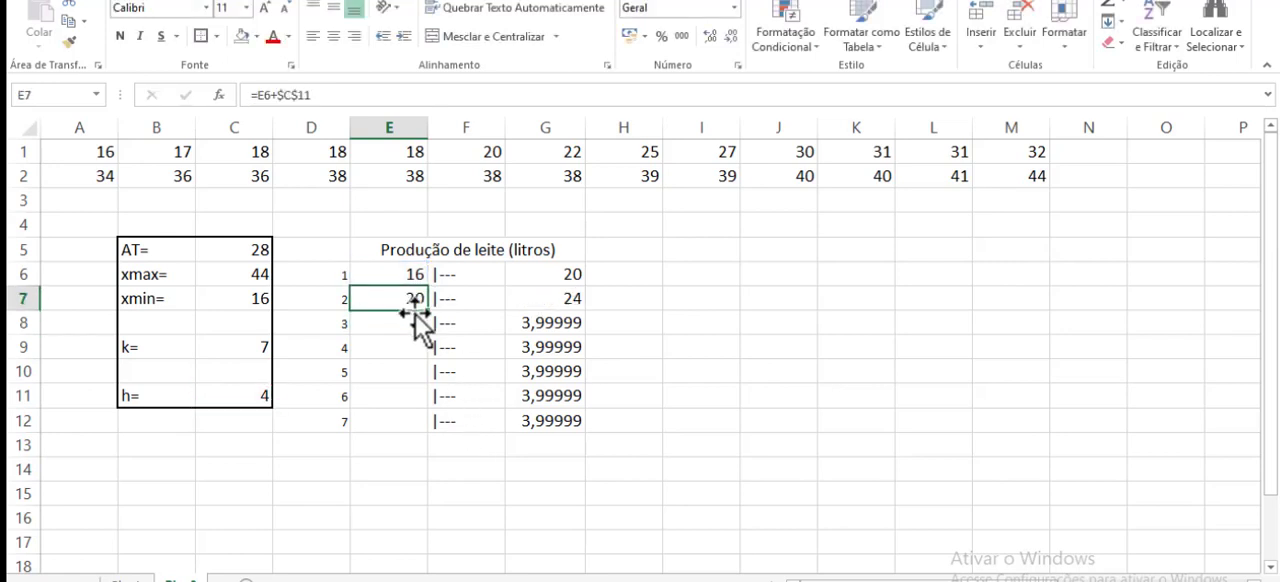
left_click_drag(428, 310, 430, 422)
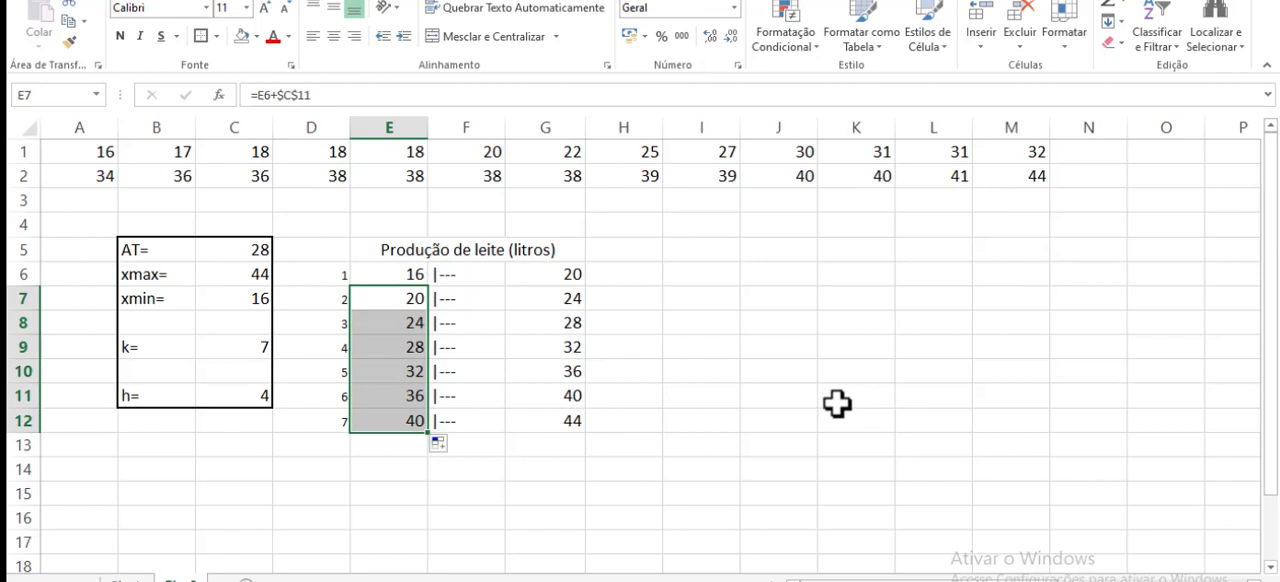
- Center the class limits and interval symbols in E6:G12 horizontally
left_click_drag(390, 274, 535, 417)
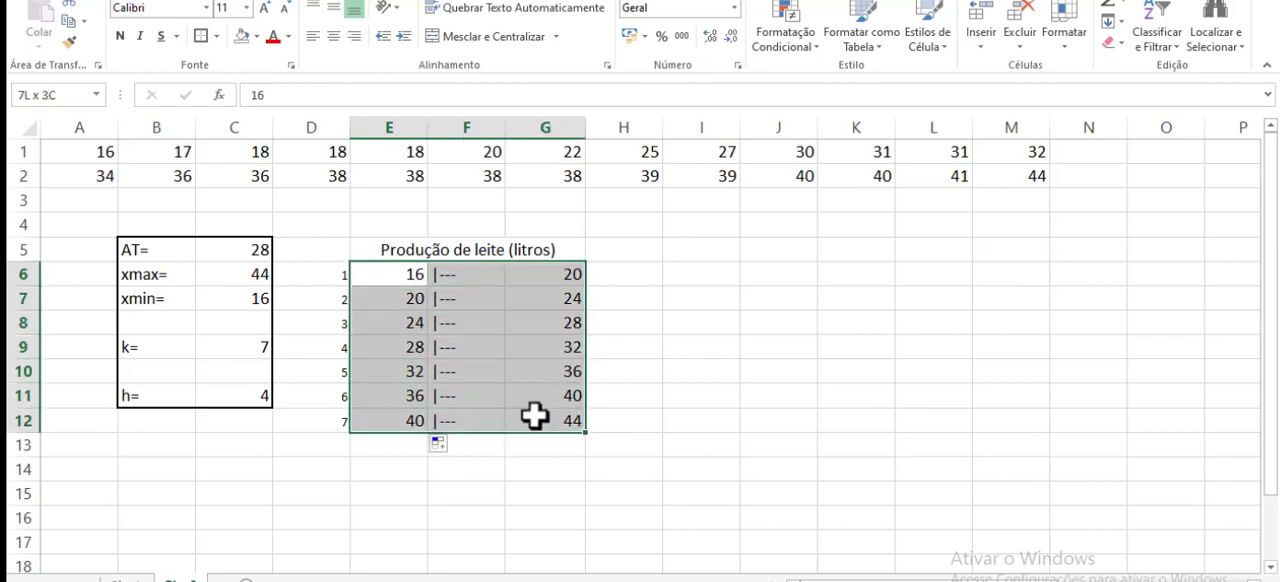
left_click(333, 36)
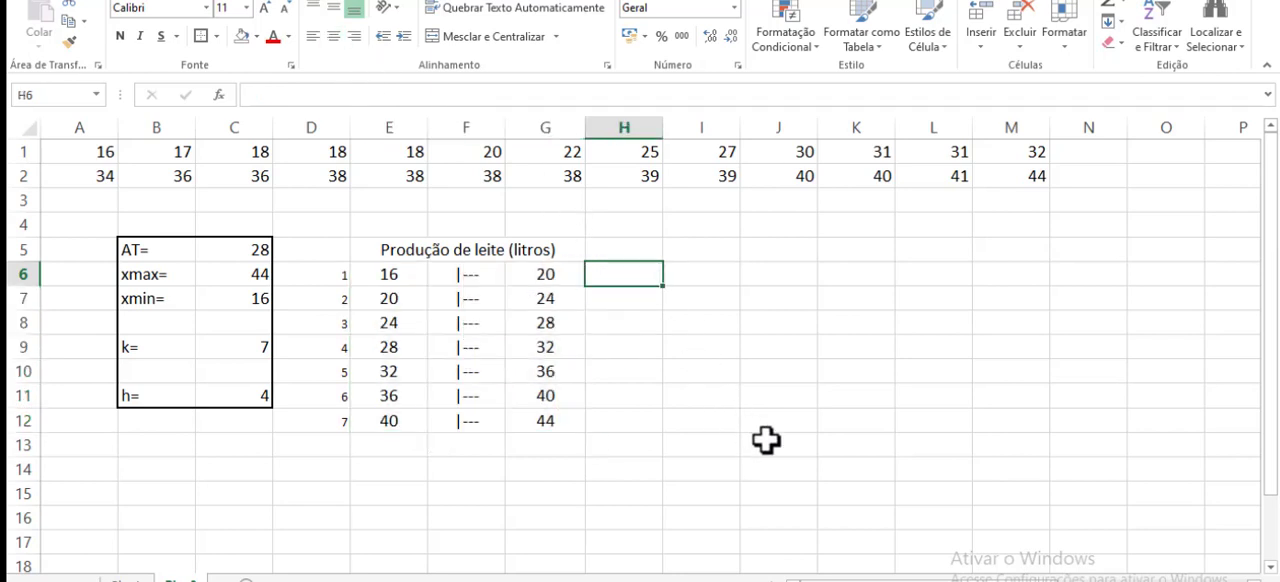
- Change the last class's interval symbol in F12 to |---| so it includes the upper limit
left_click(546, 418)
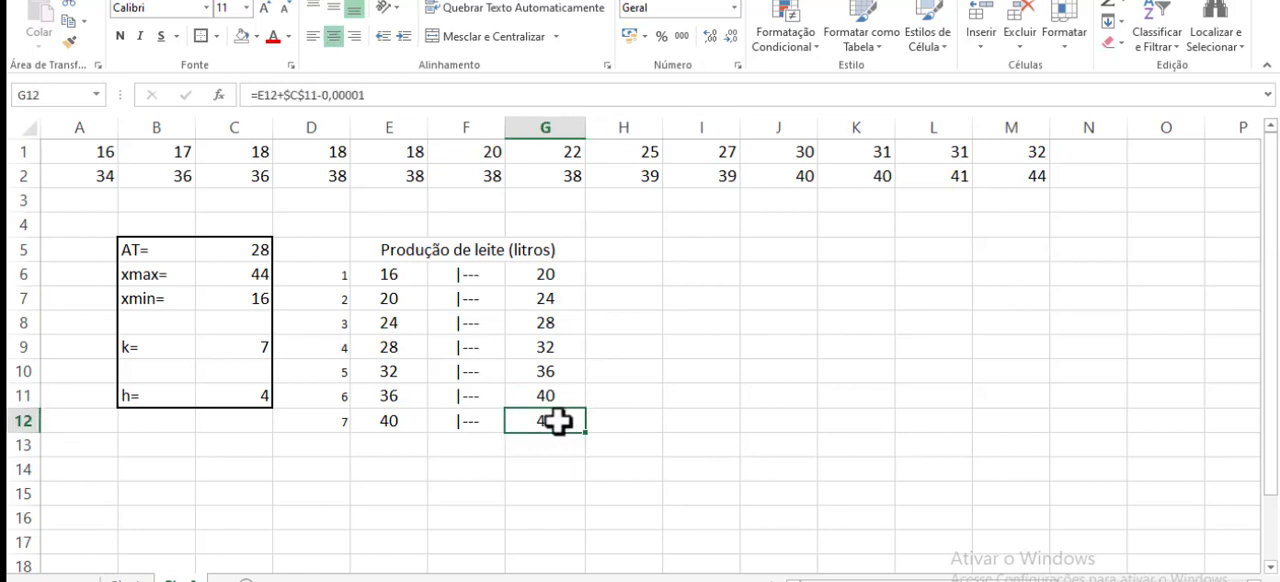
left_click(1030, 178)
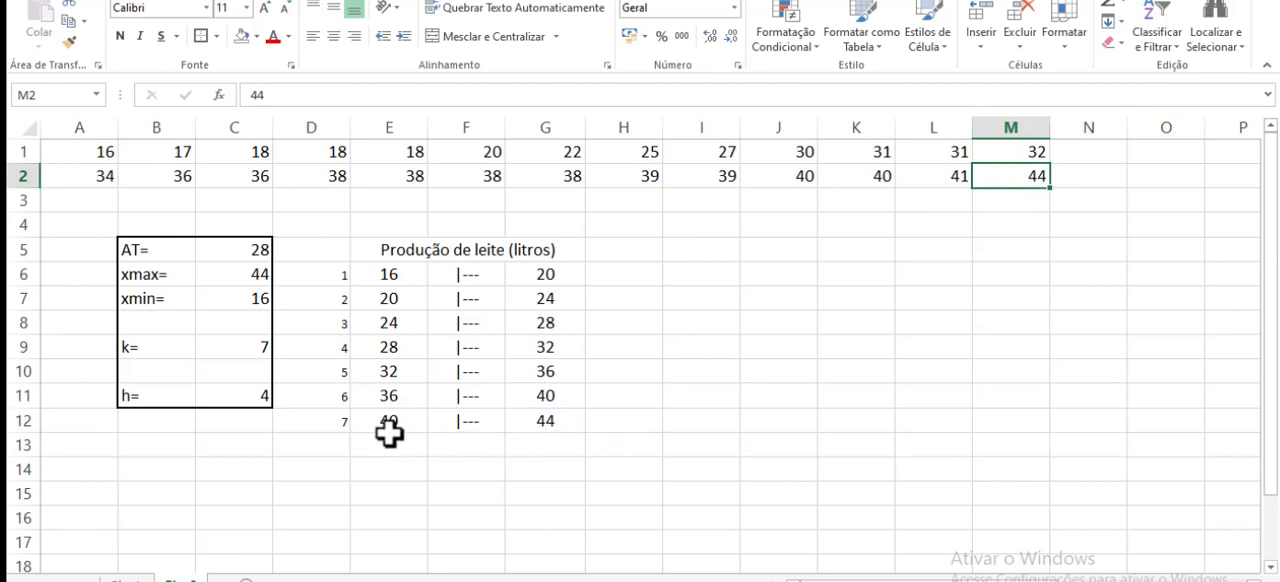
left_click(488, 426)
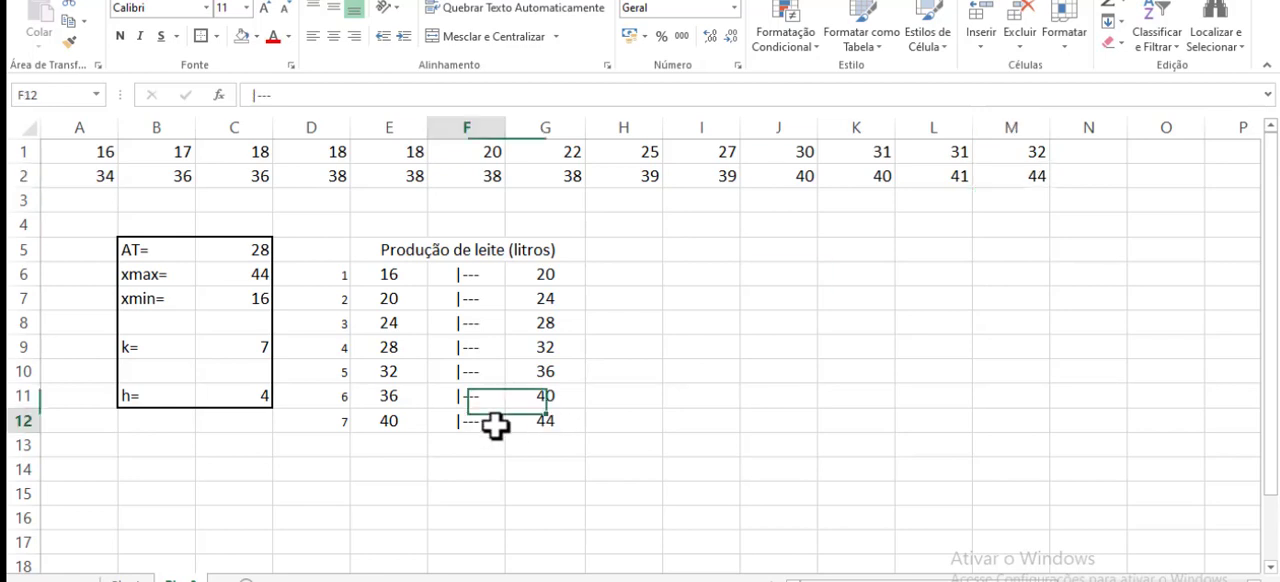
double_click(493, 421)
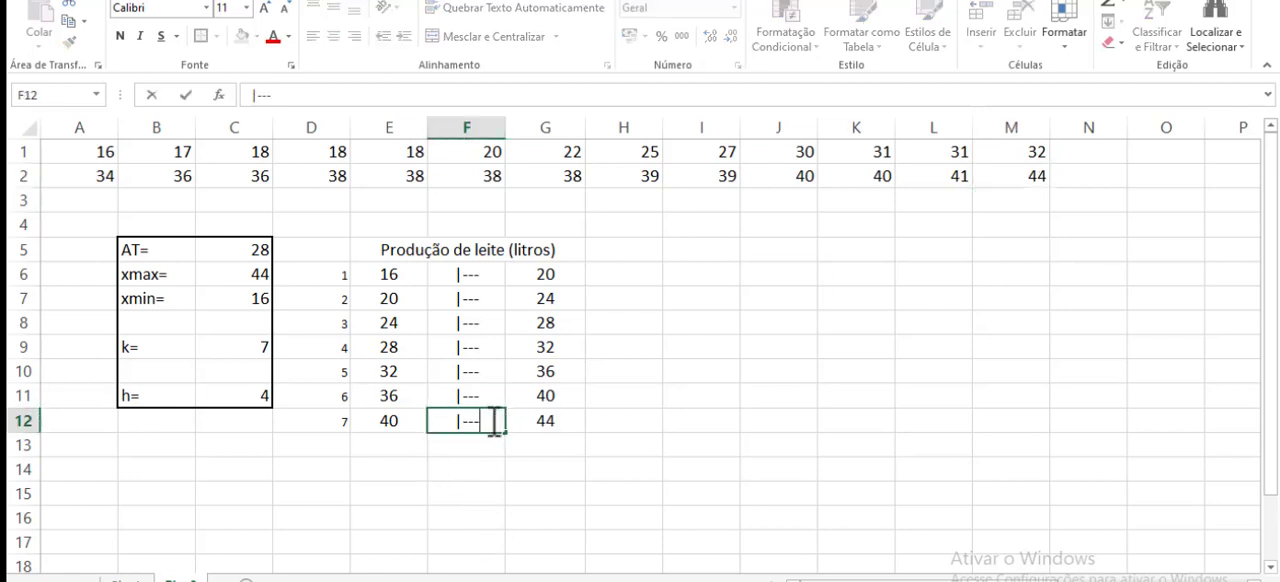
type("|")
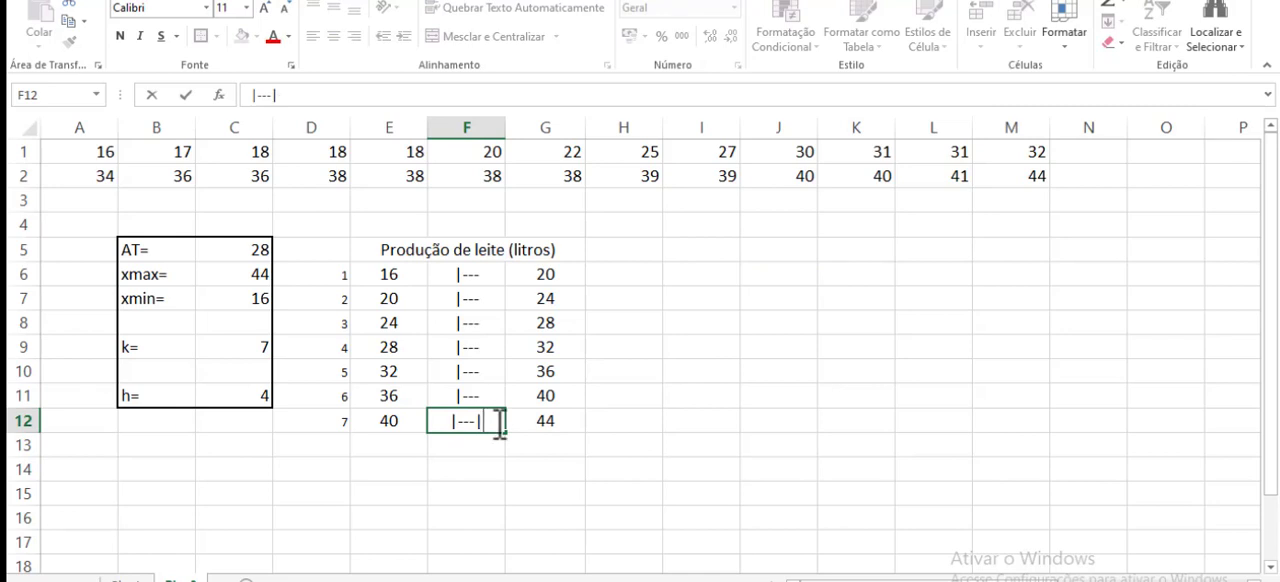
- Remove the -0,00001 term from the upper limit formula in G12
left_click(568, 420)
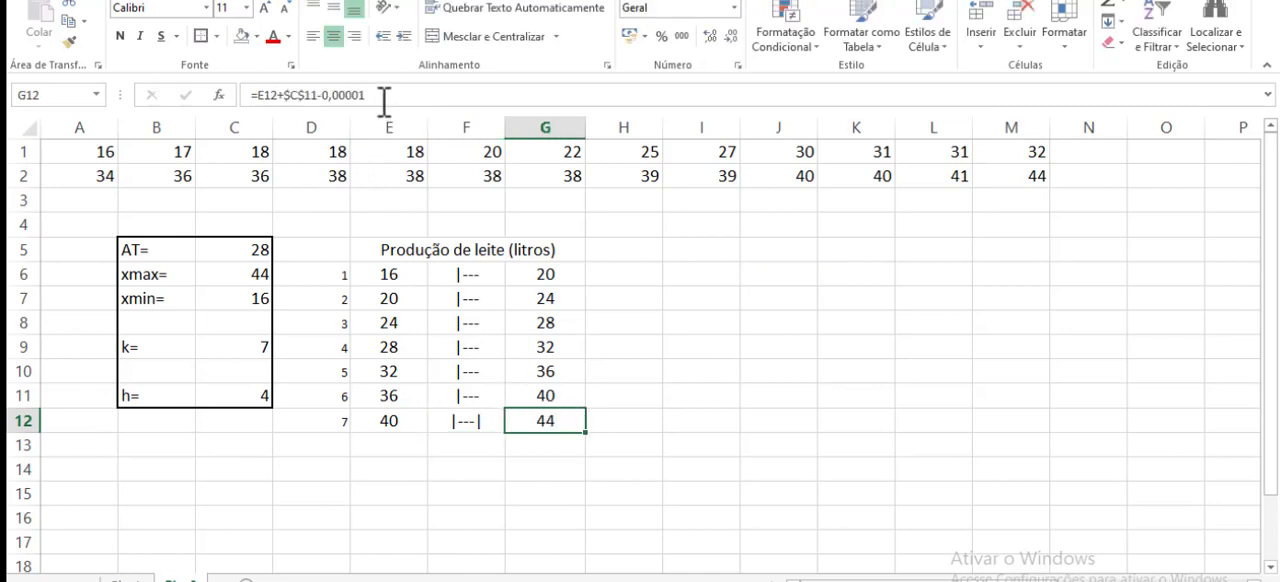
left_click_drag(366, 95, 320, 95)
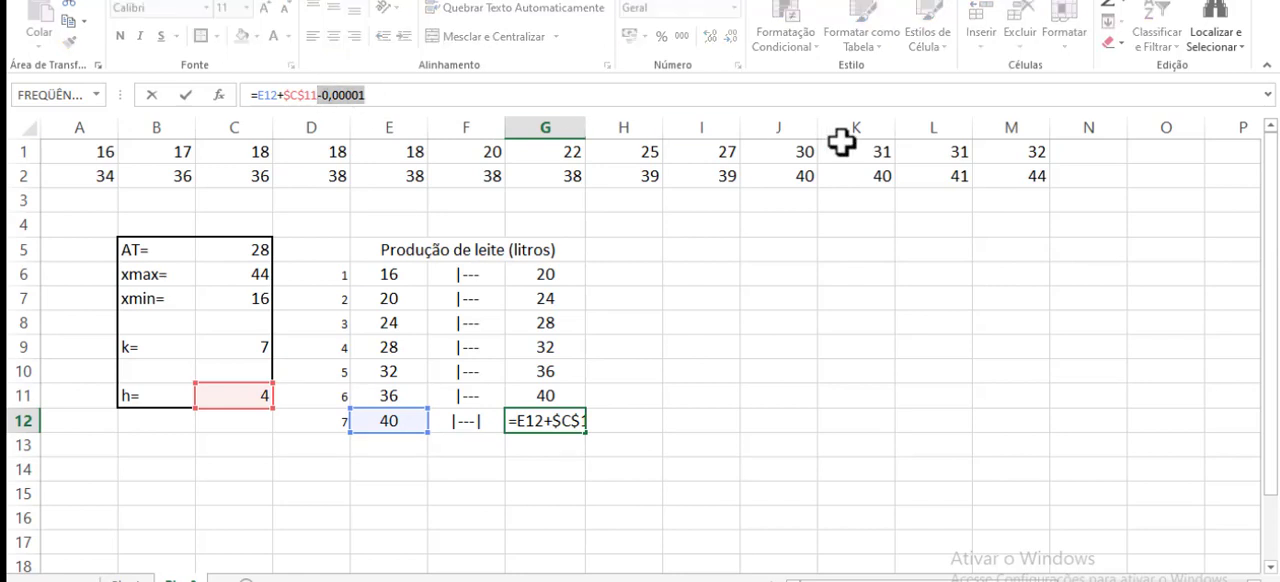
key("BackSpace")
key("Return")
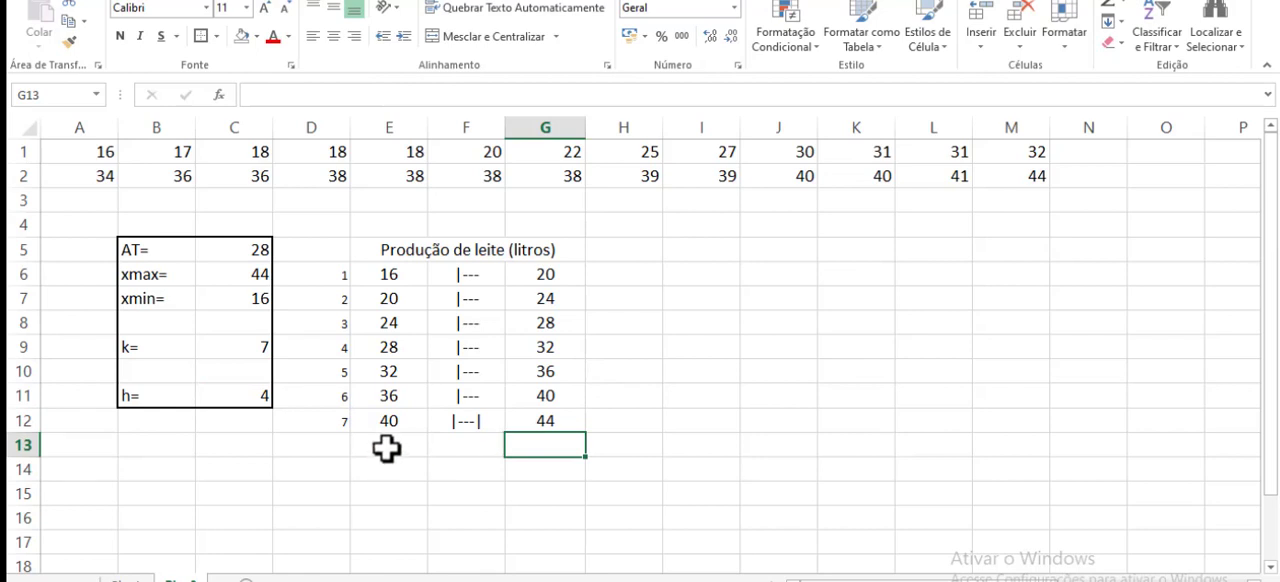
- Merge and center cells E13:G13 and enter the label "Total" in them
left_click_drag(386, 449, 540, 446)
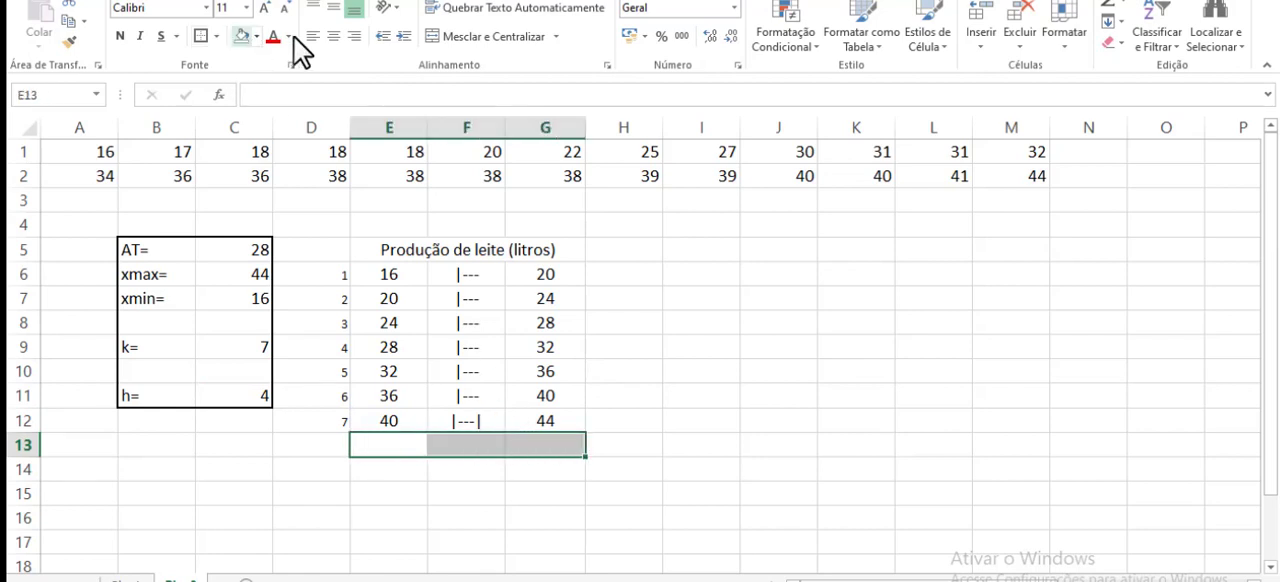
left_click(491, 34)
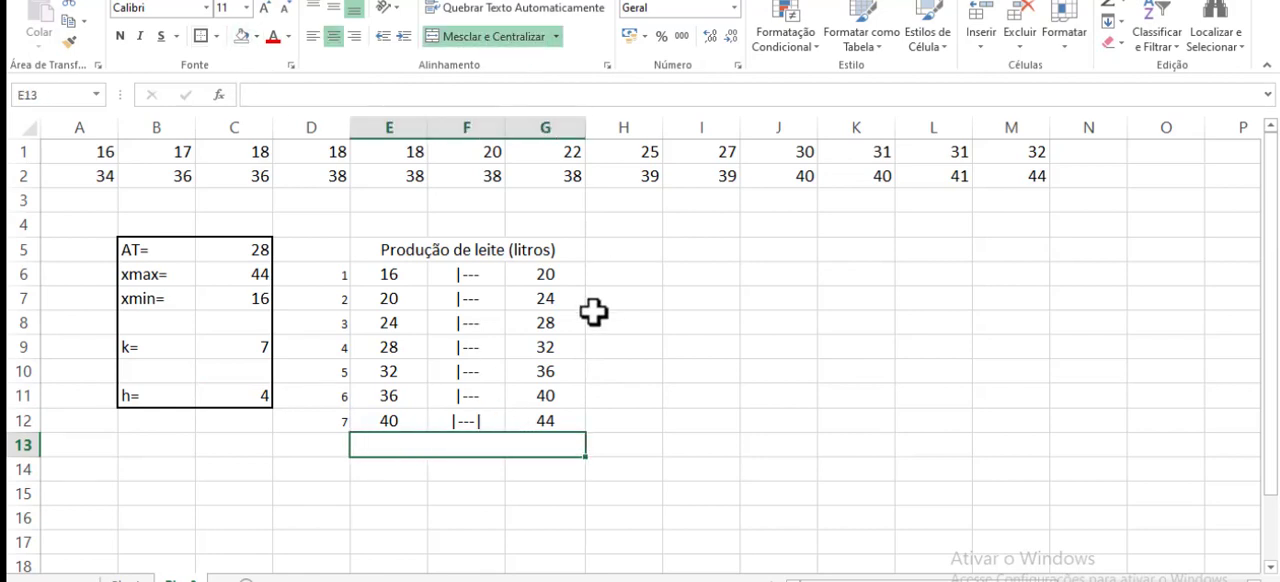
type("Total")
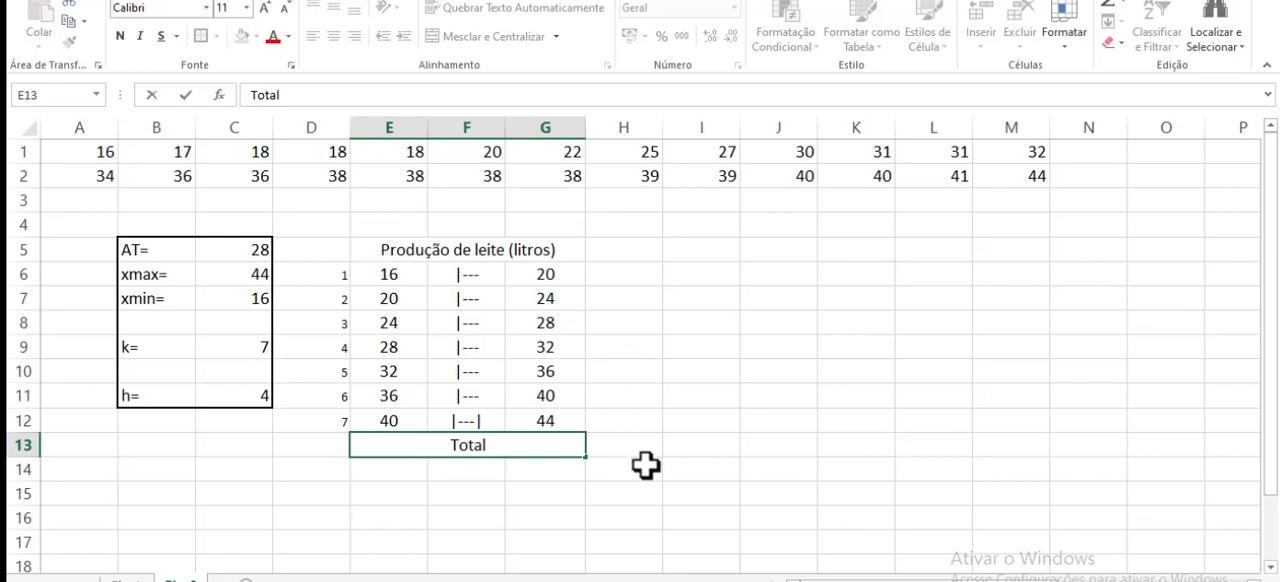
left_click(645, 465)
- Add a top border and a bottom border to the Total row, cells E13:H13
left_click_drag(443, 443, 660, 449)
left_click(217, 36)
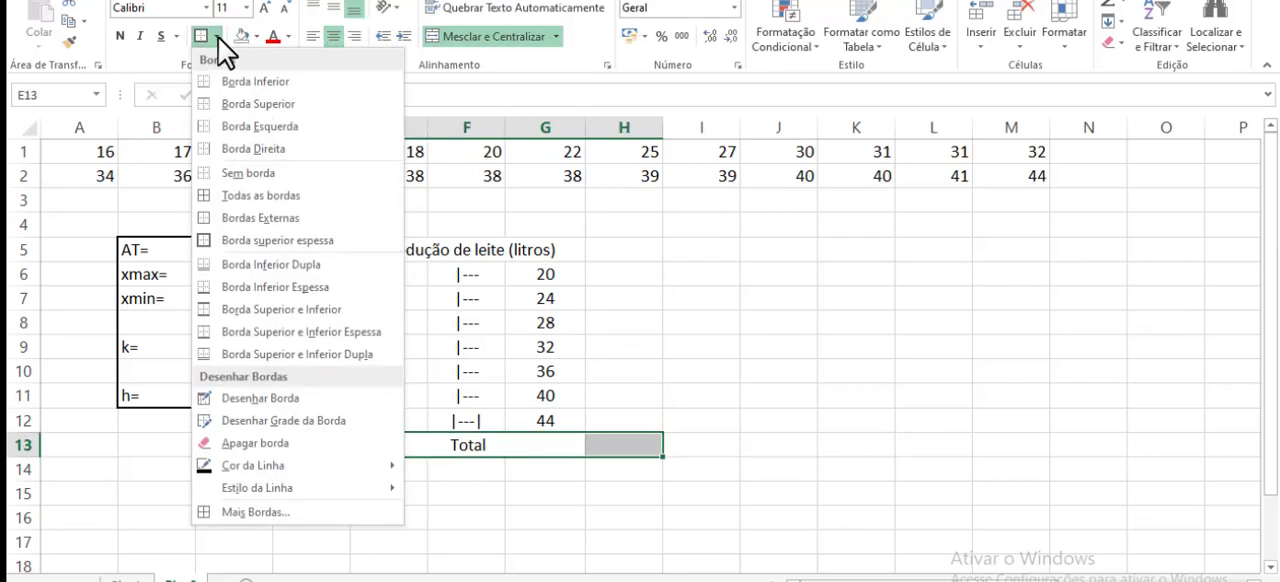
left_click(233, 101)
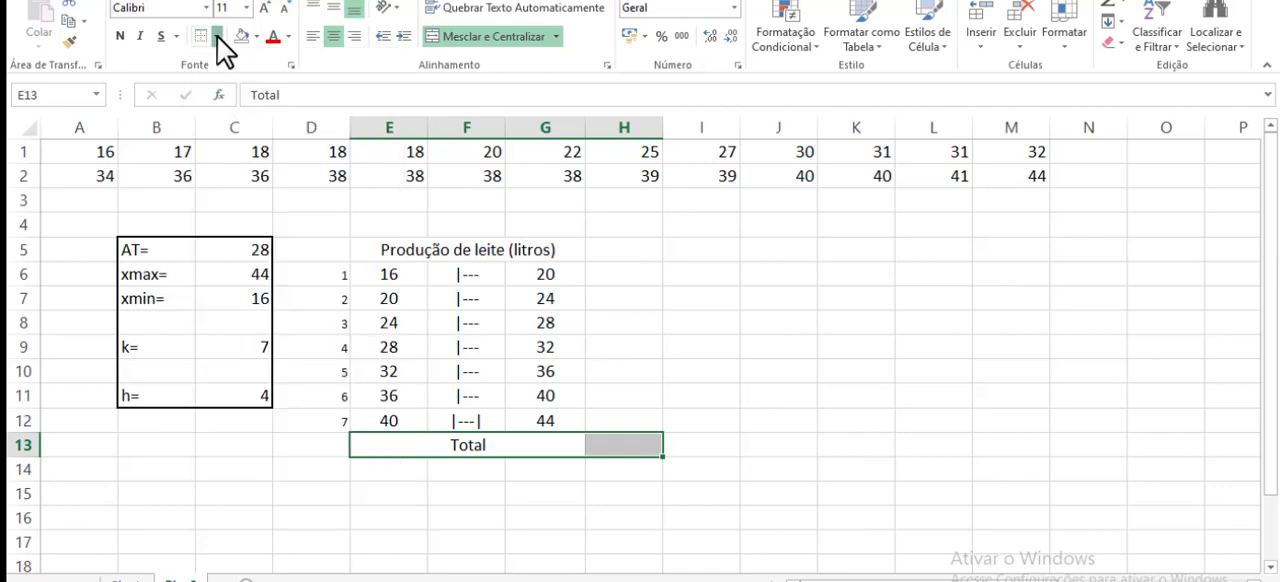
left_click(218, 38)
left_click(234, 104)
left_click(652, 372)
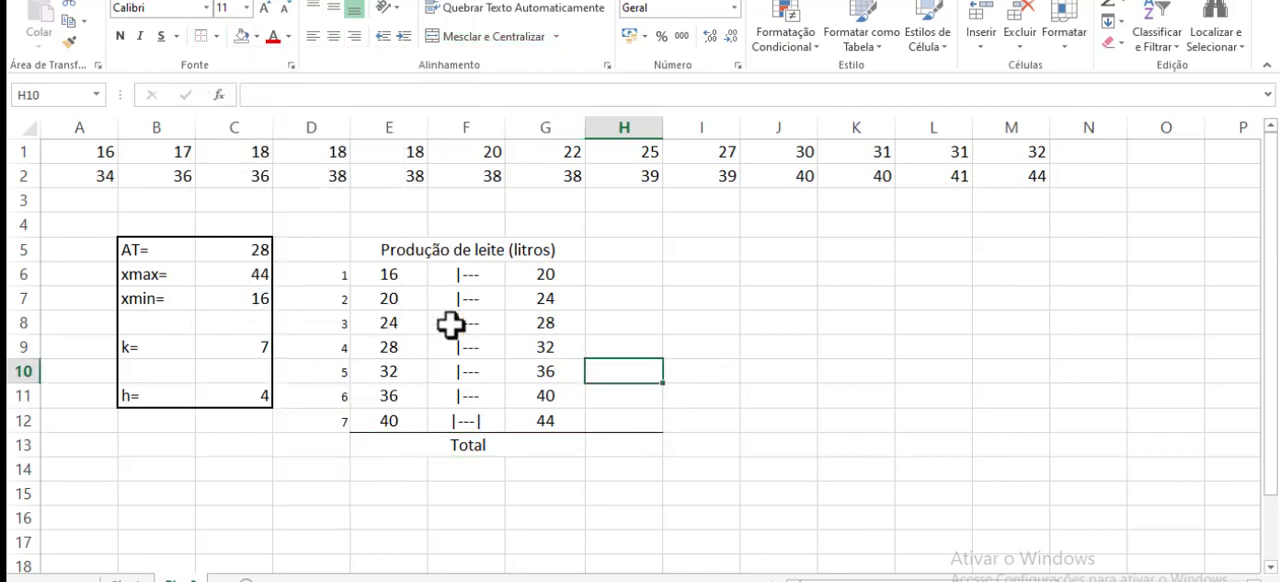
left_click_drag(434, 445, 636, 440)
left_click(217, 35)
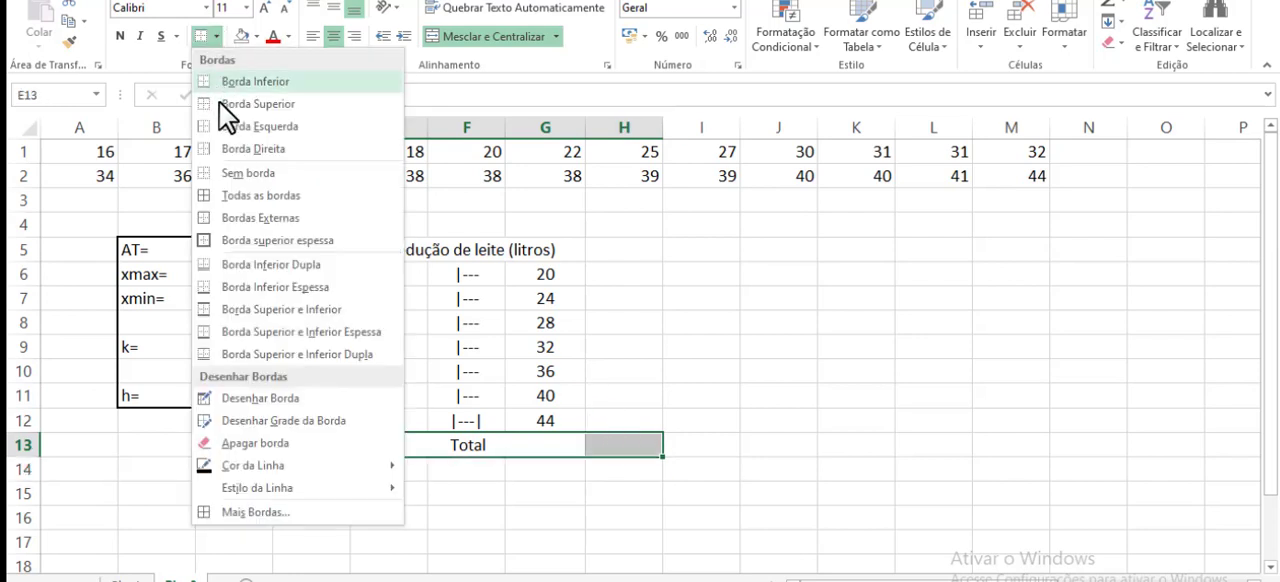
left_click(224, 81)
- Add top and bottom borders to the table's header row, cells E5:H5
left_click_drag(437, 249, 606, 249)
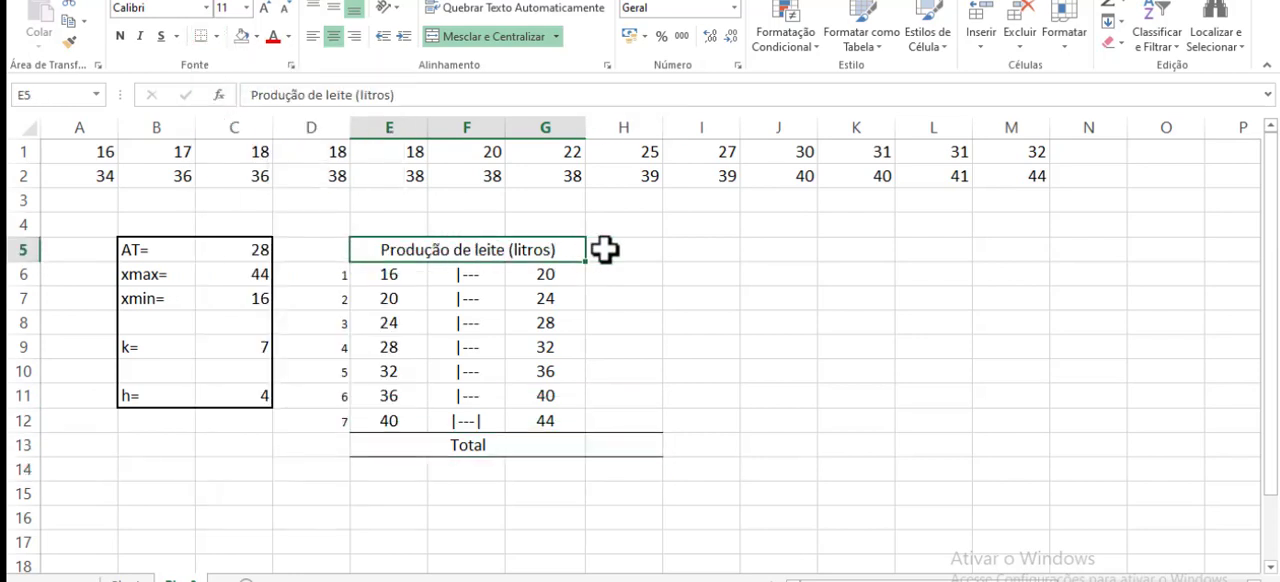
left_click(214, 35)
left_click(233, 103)
left_click(778, 274)
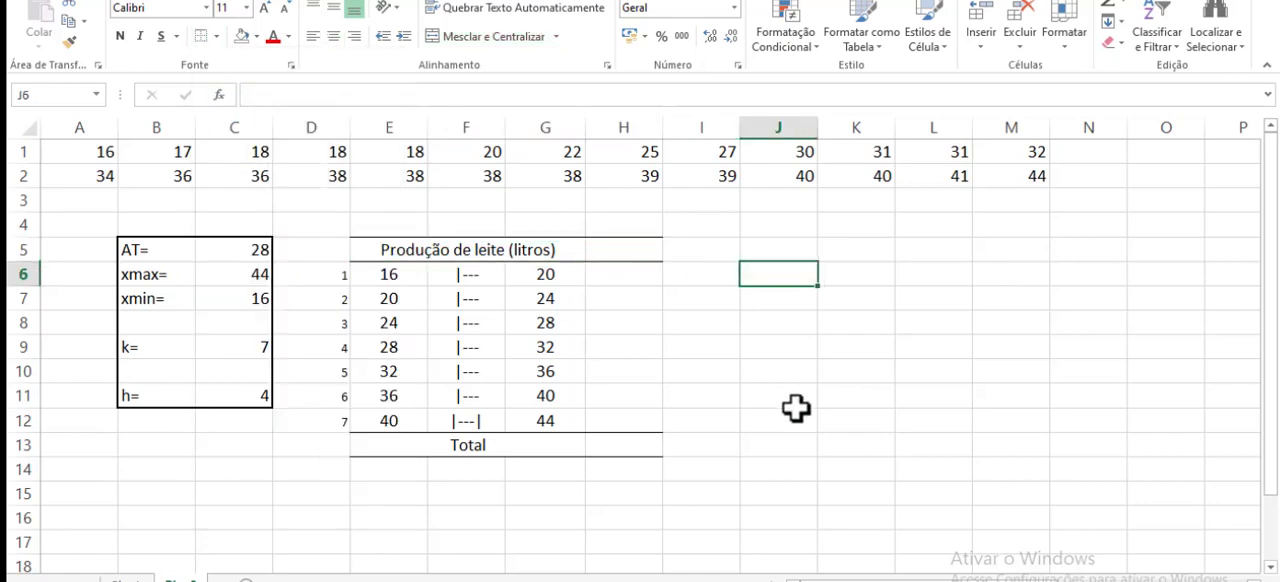
- Enter the header "Frequência" in H5 and autofit column H to its text
left_click(623, 253)
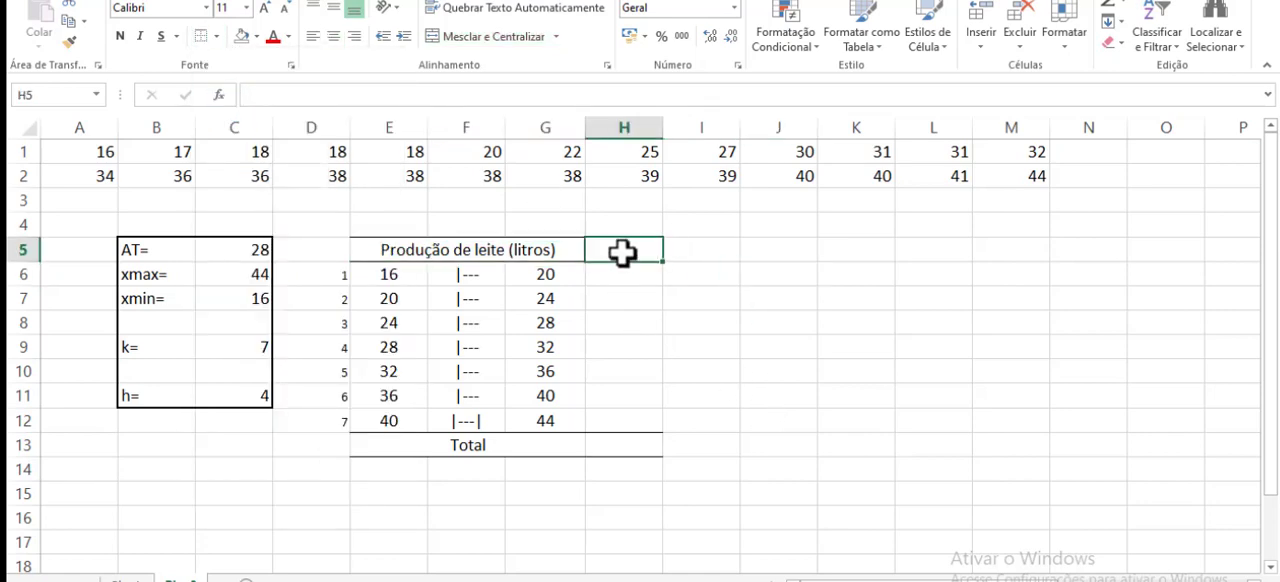
type("Freq")
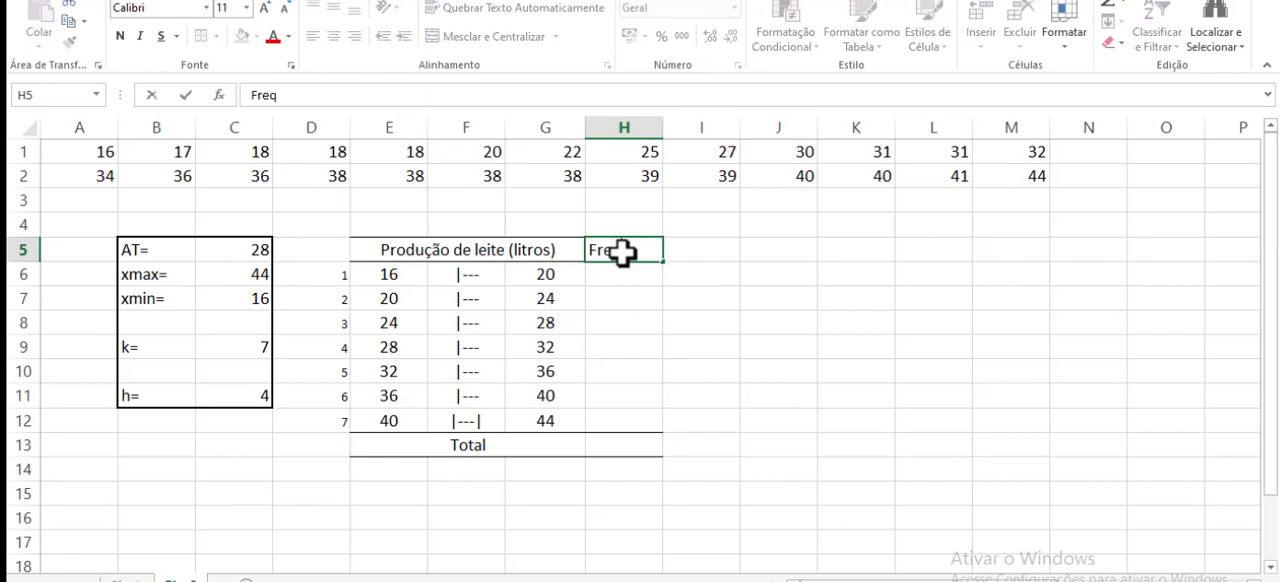
type("uência")
key("Return")
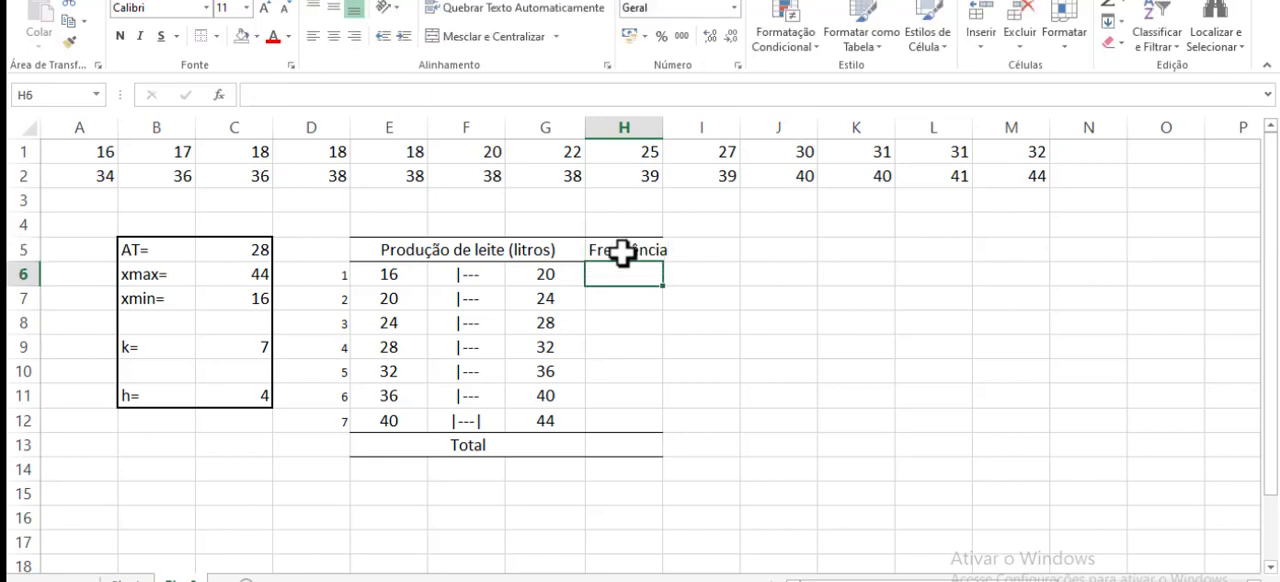
double_click(663, 127)
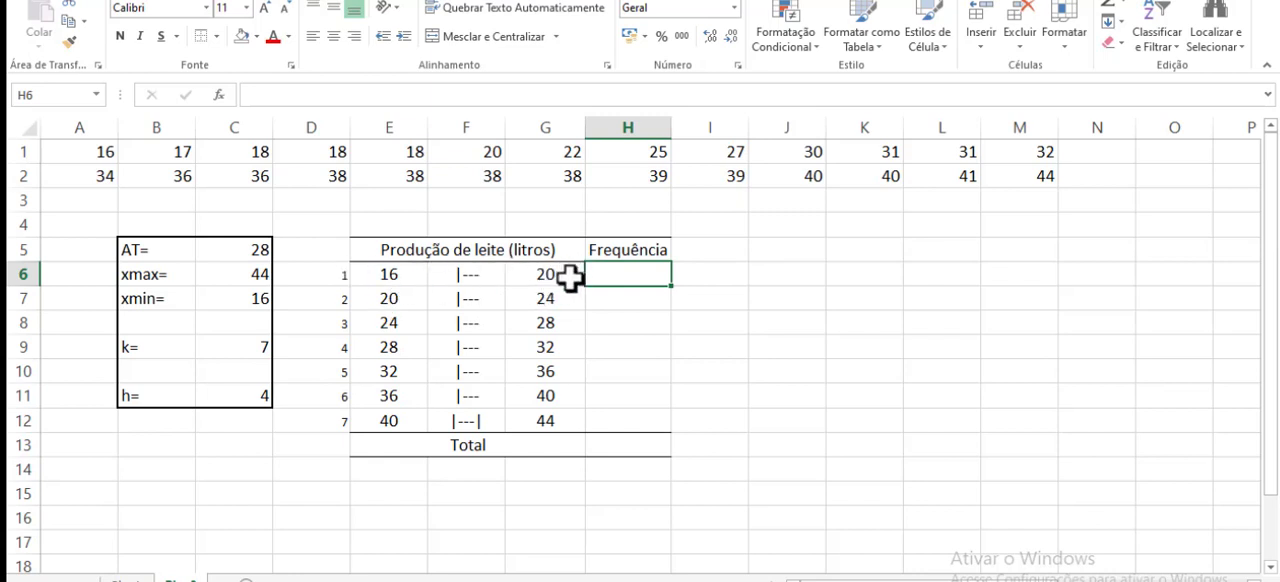
left_click(785, 300)
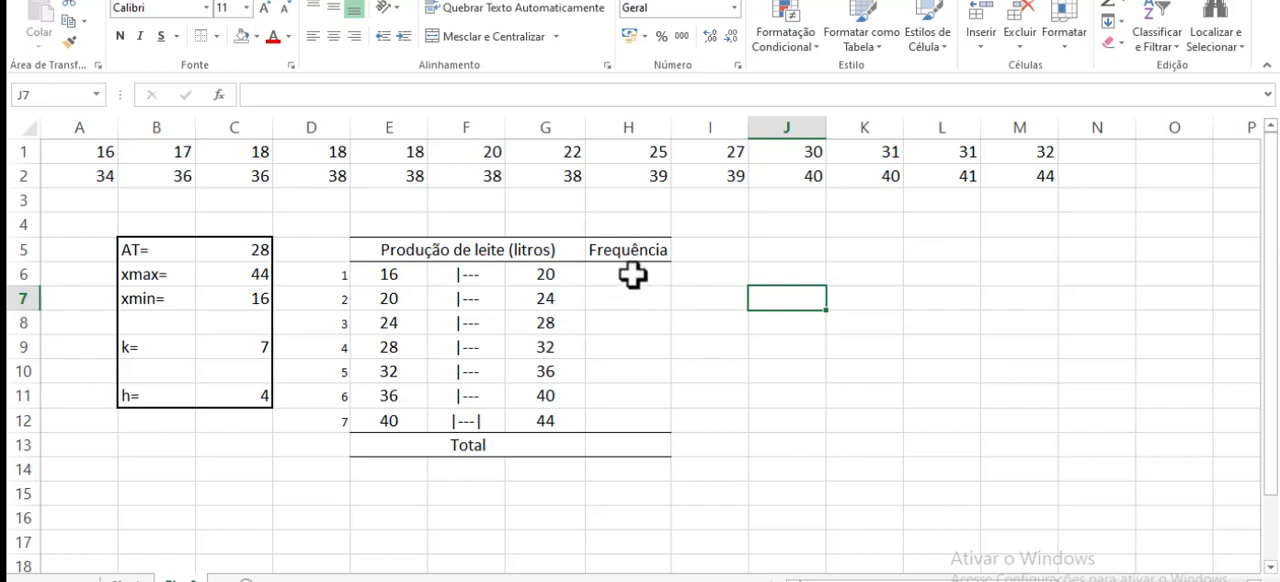
- Insert the FREQÜÊNCIA function from the Estatística category for the frequency cells H6:H12
left_click_drag(632, 275, 618, 430)
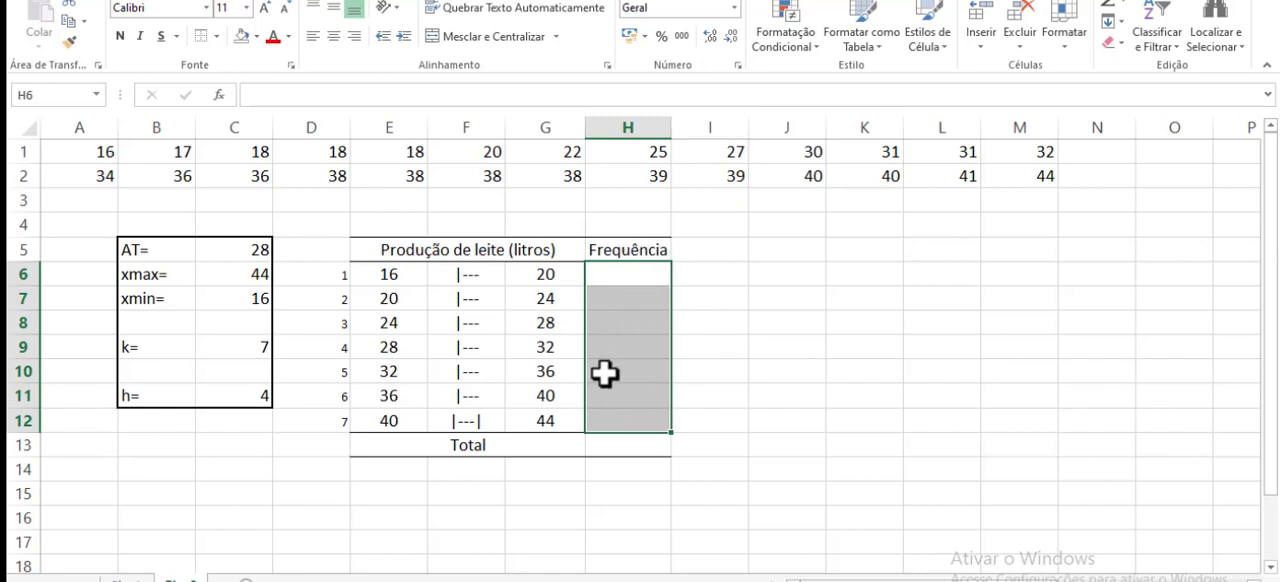
left_click(220, 97)
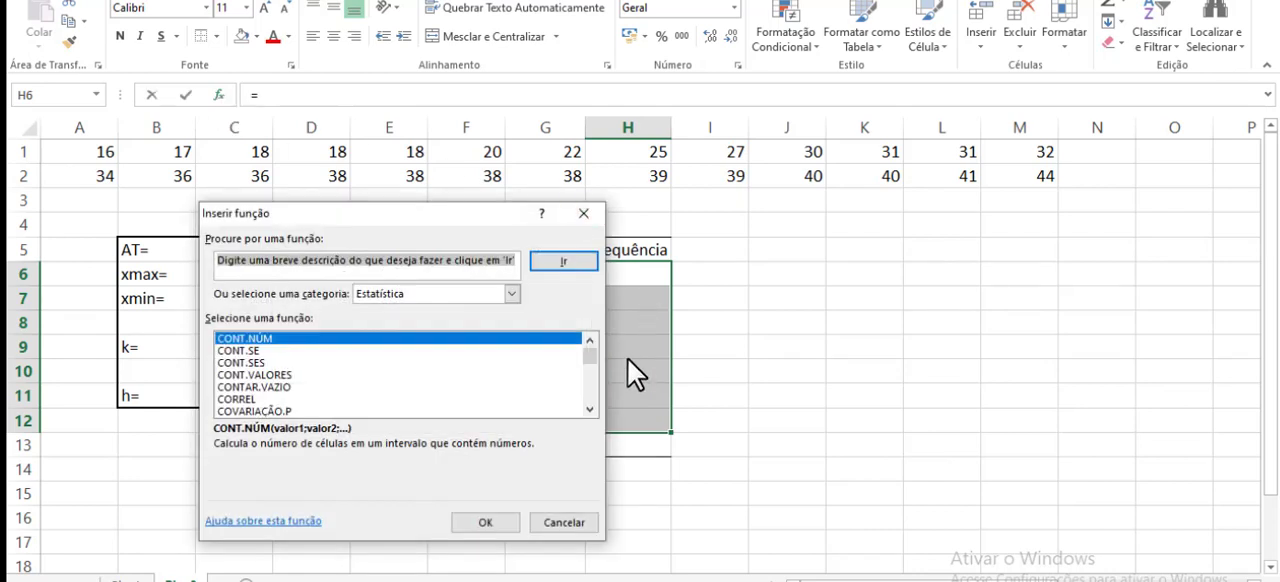
left_click(591, 410)
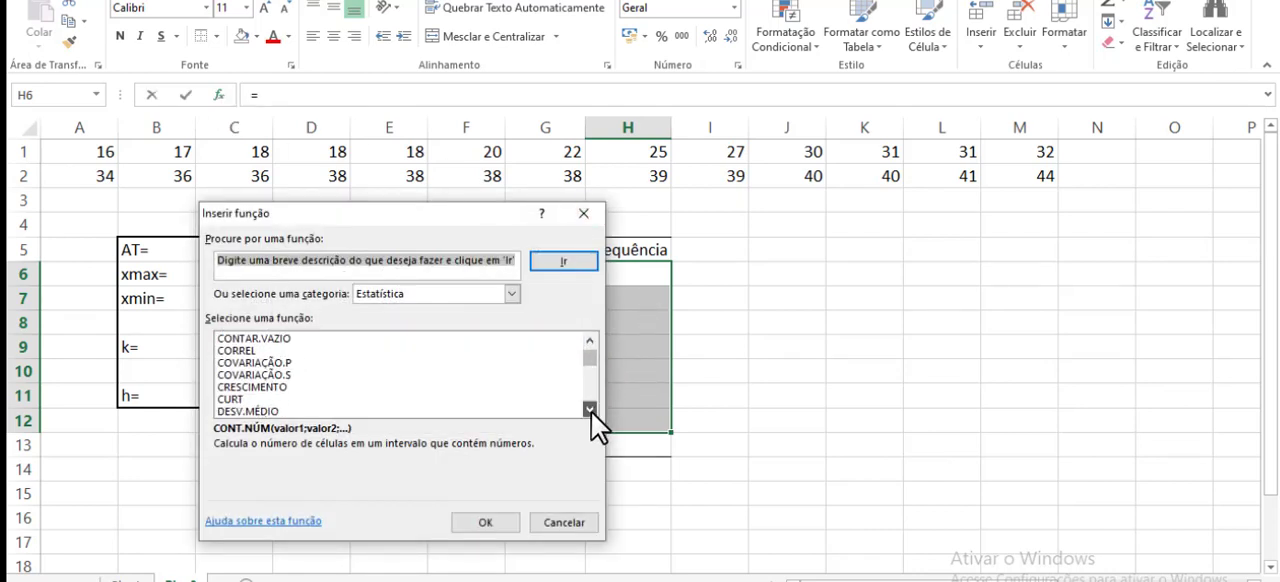
left_click(591, 412)
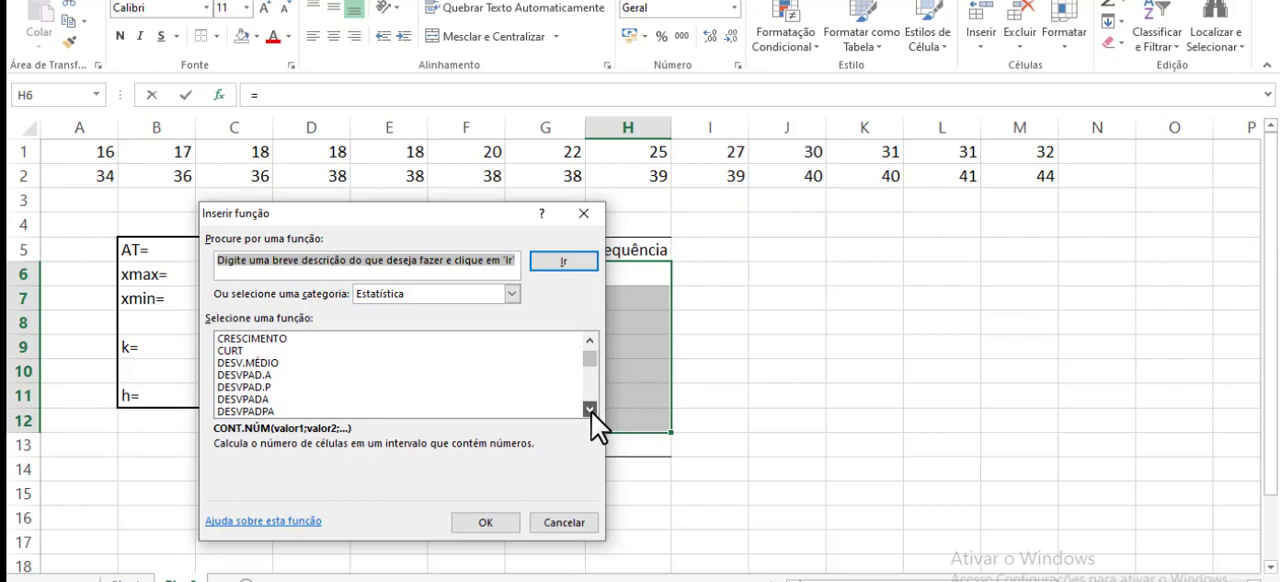
left_click(394, 296)
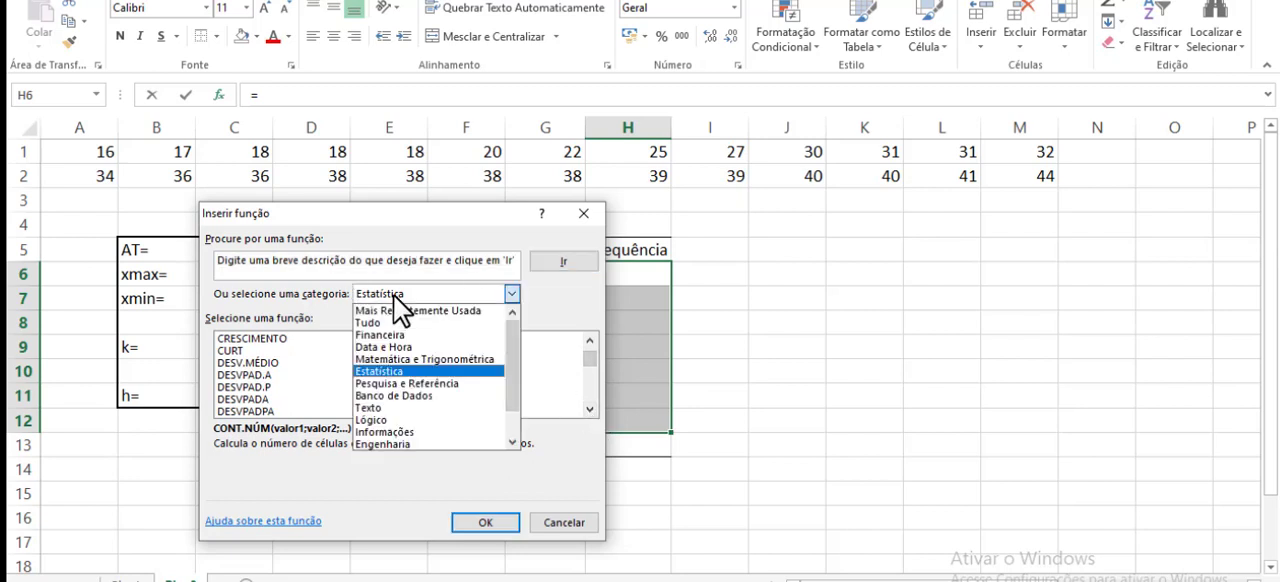
left_click(389, 371)
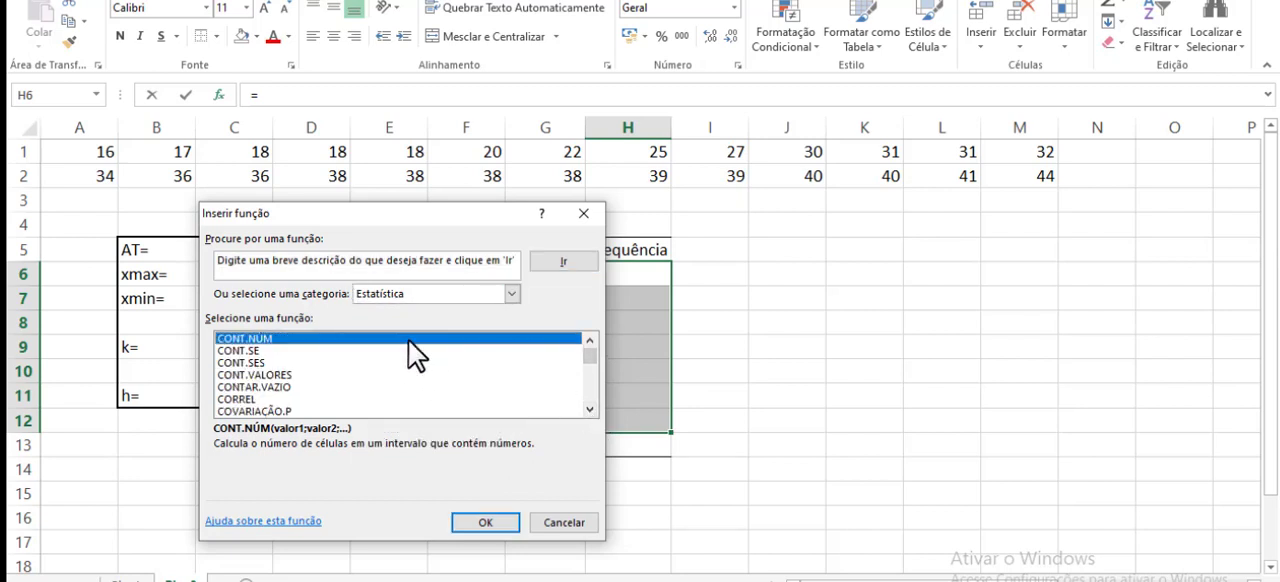
left_click(589, 411)
left_click(589, 411)
left_click(589, 411)
left_click(589, 411)
left_click(589, 411)
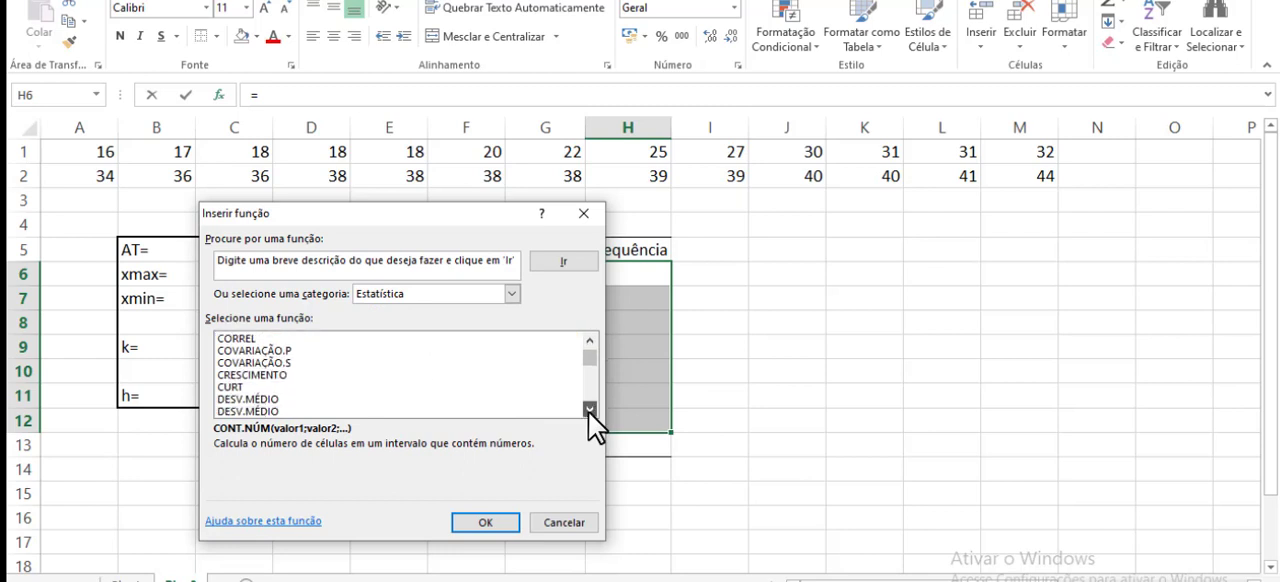
left_click(589, 411)
left_click(589, 411)
left_click(589, 411)
left_click(589, 411)
left_click(589, 411)
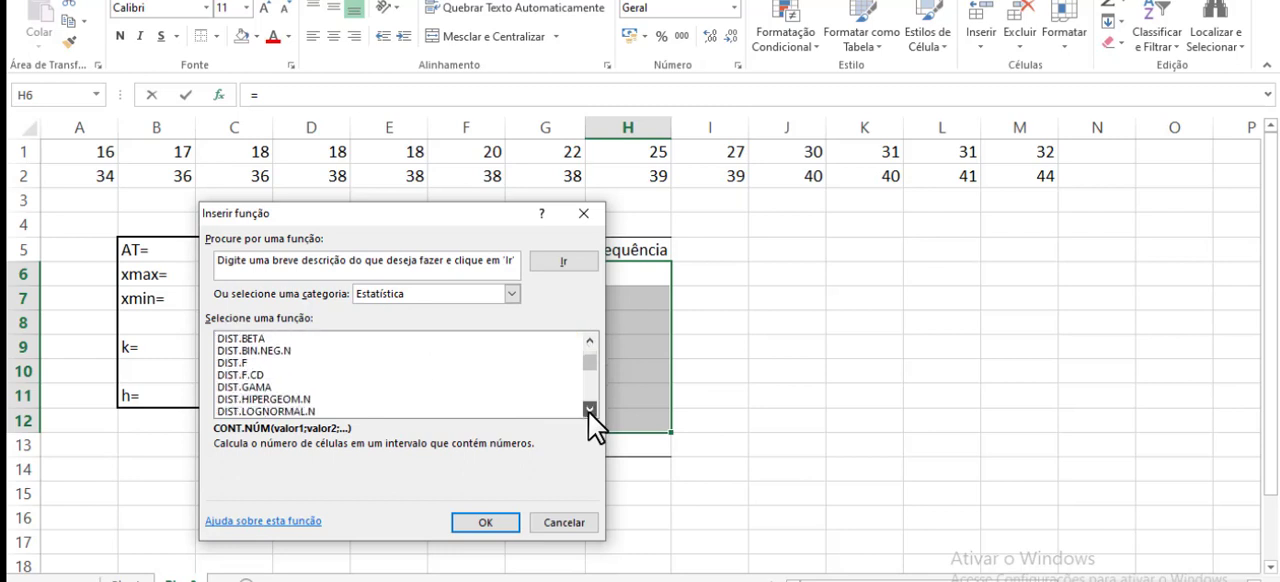
left_click(589, 411)
left_click(589, 411)
left_click(589, 411)
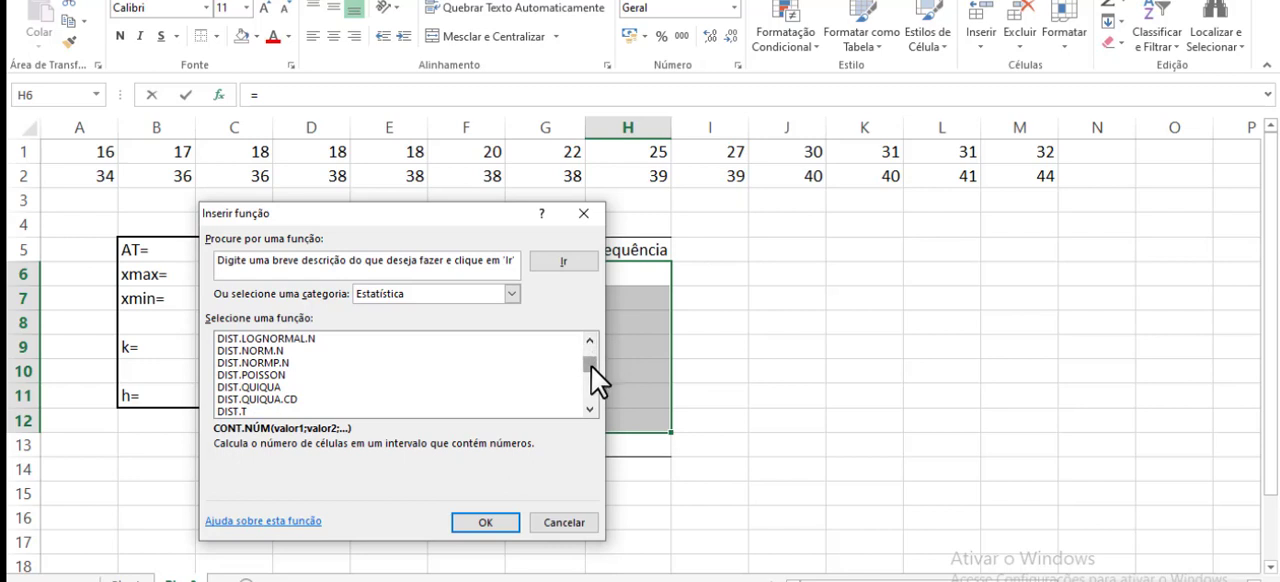
left_click_drag(591, 366, 590, 372)
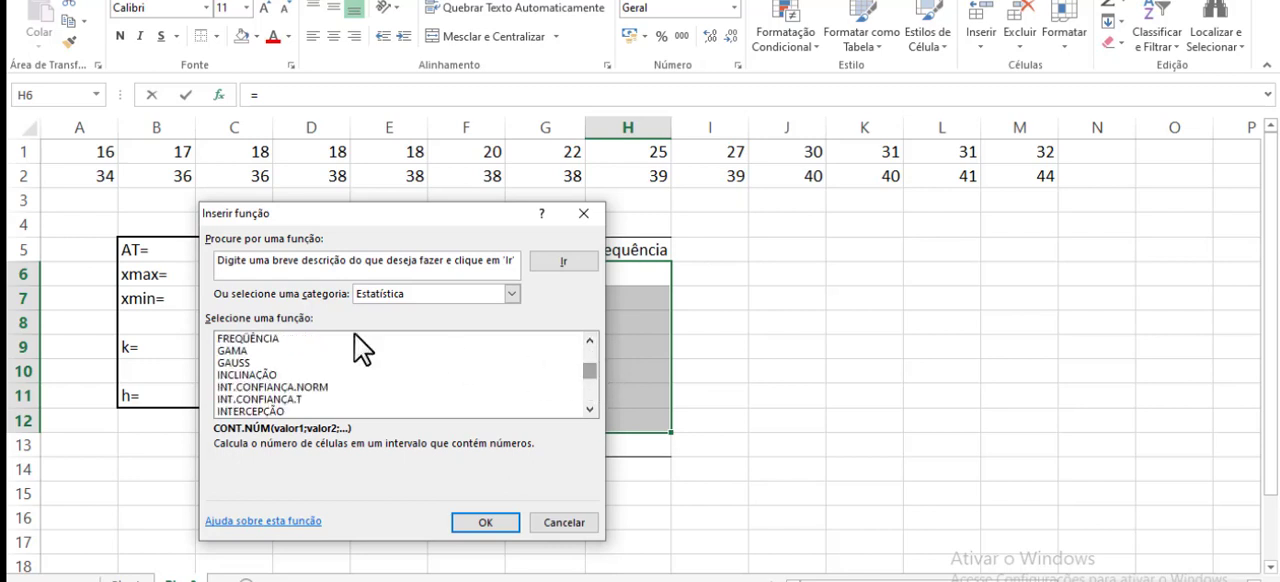
left_click(254, 340)
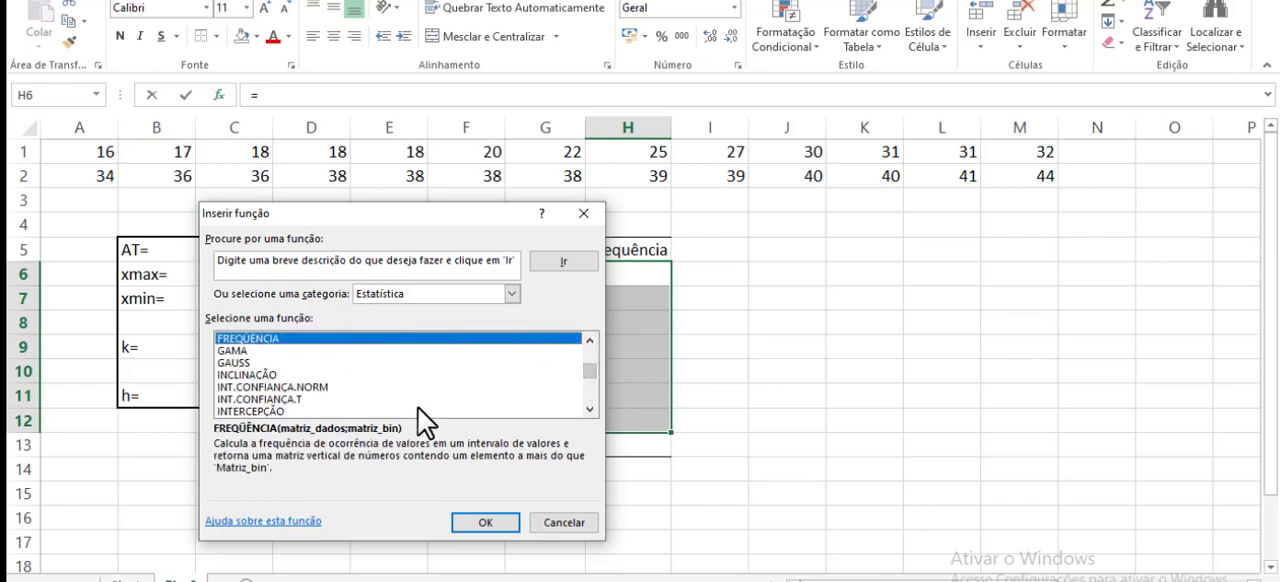
left_click(474, 526)
- Set Matriz_dados to A1:M2 and Matriz_bin to G6:G12, and enter the function as an array formula in H6:H12
left_click_drag(408, 245, 796, 168)
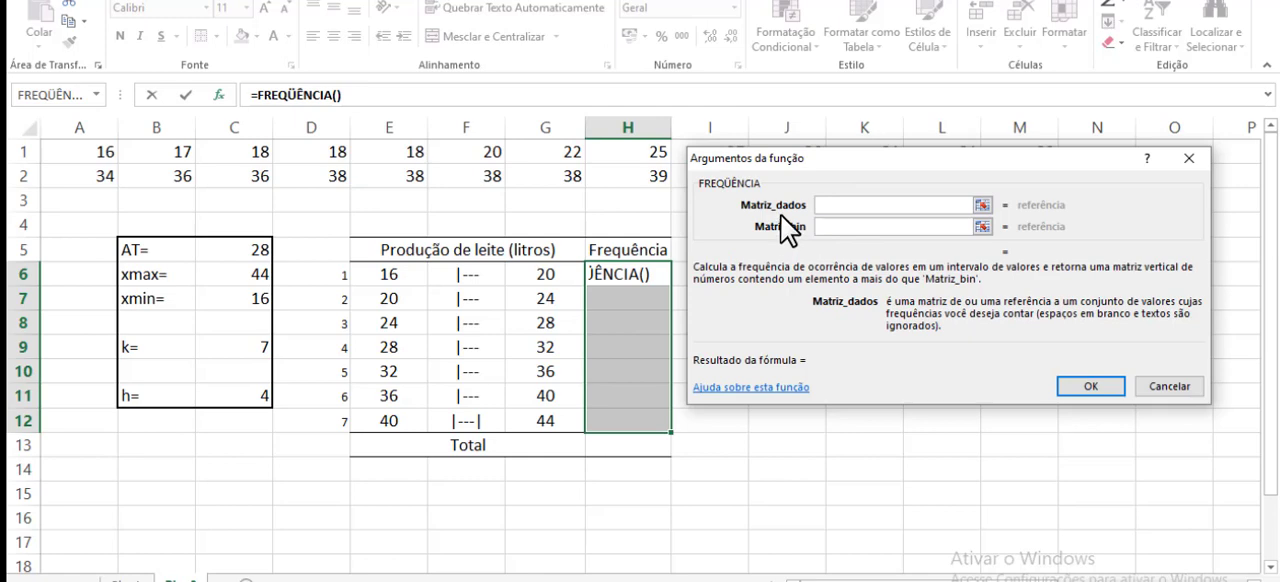
left_click_drag(832, 184, 840, 233)
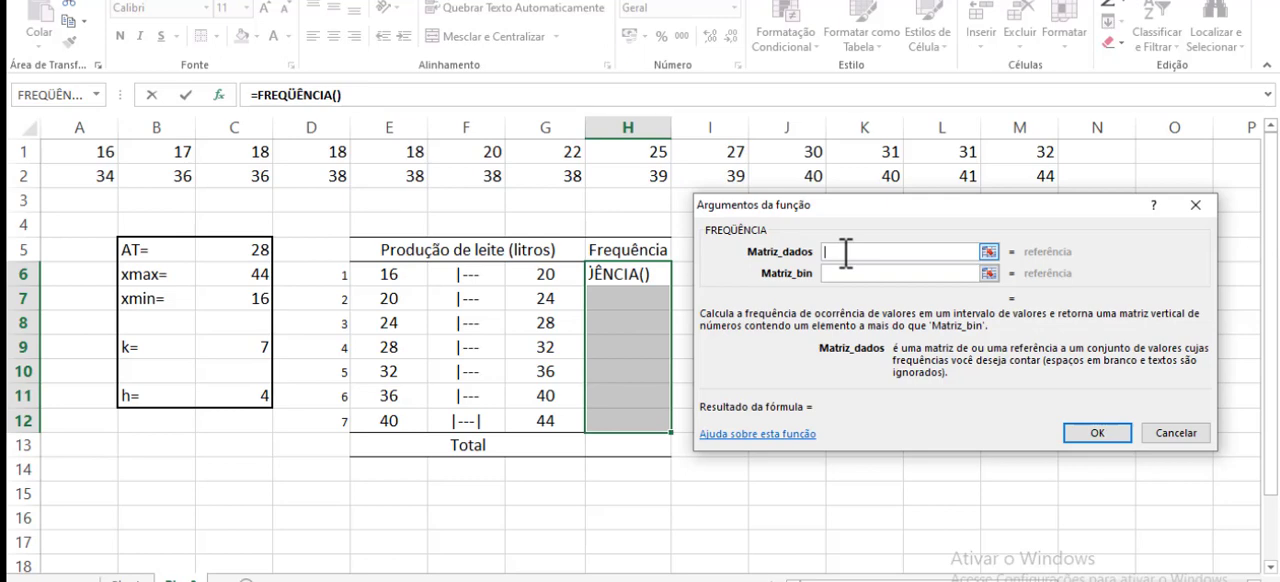
left_click_drag(89, 154, 1029, 175)
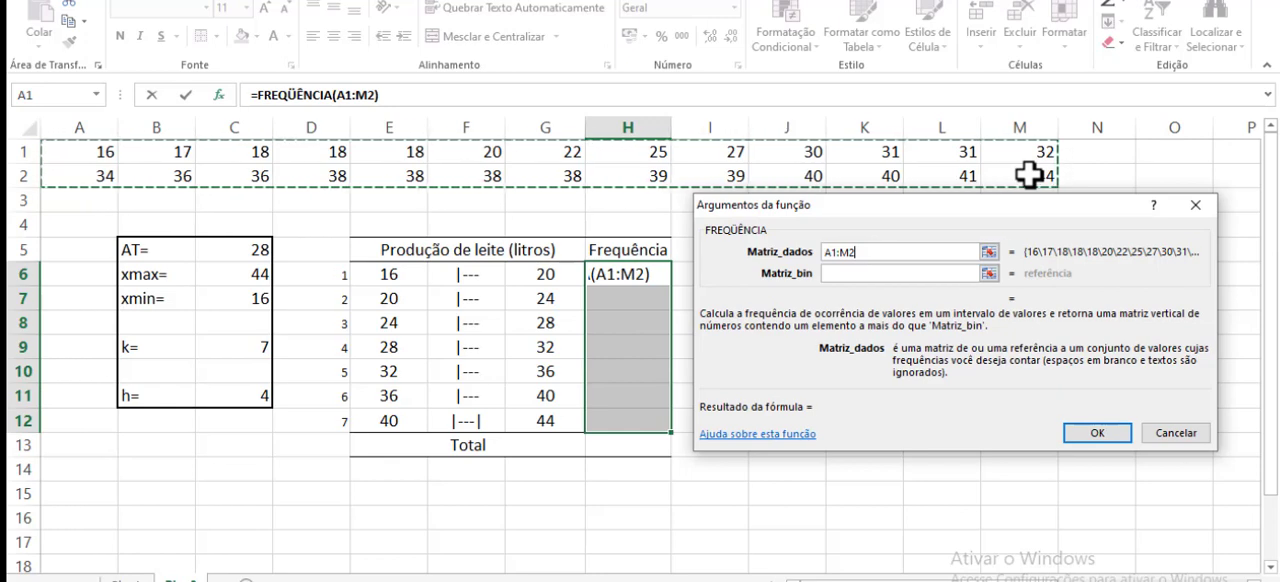
left_click(888, 274)
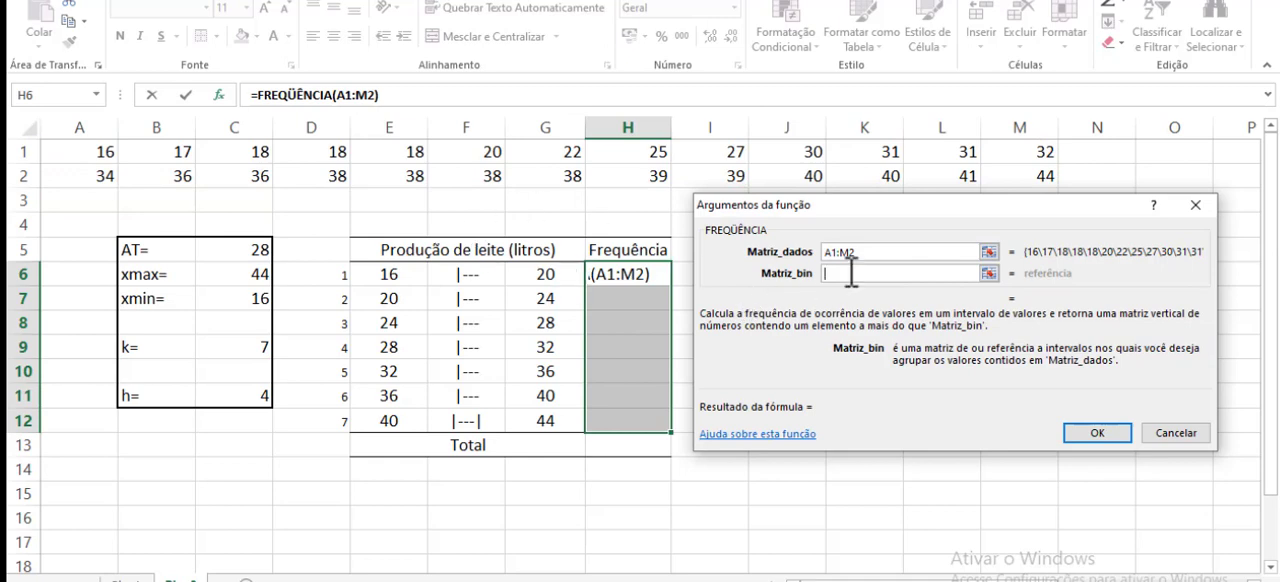
left_click_drag(557, 274, 543, 420)
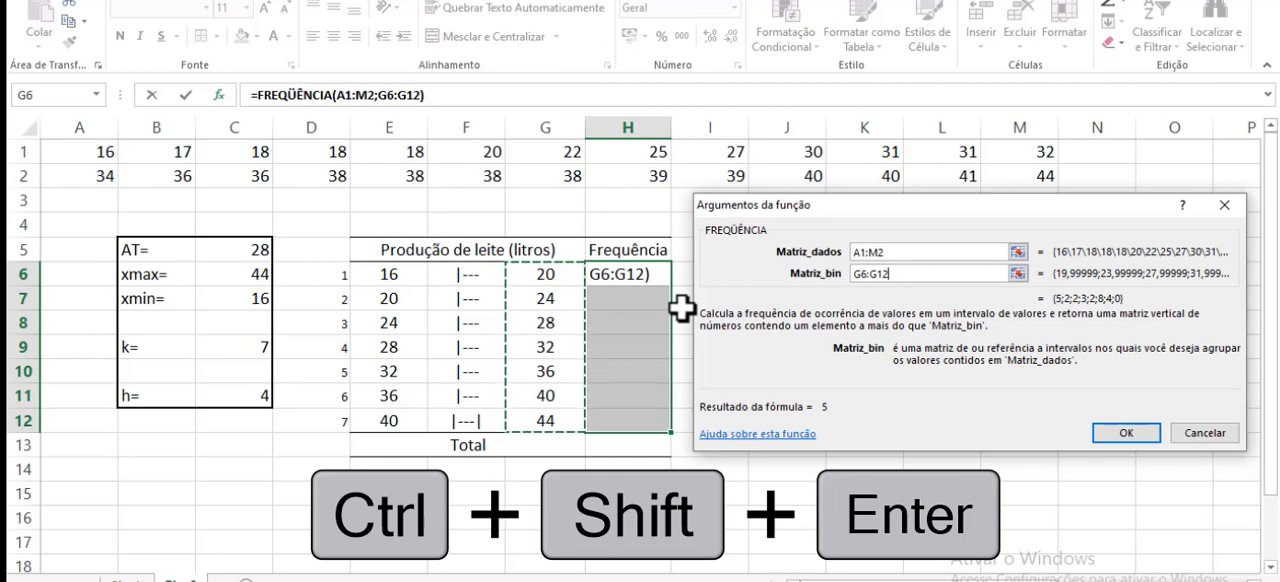
key("ctrl+shift+Return")
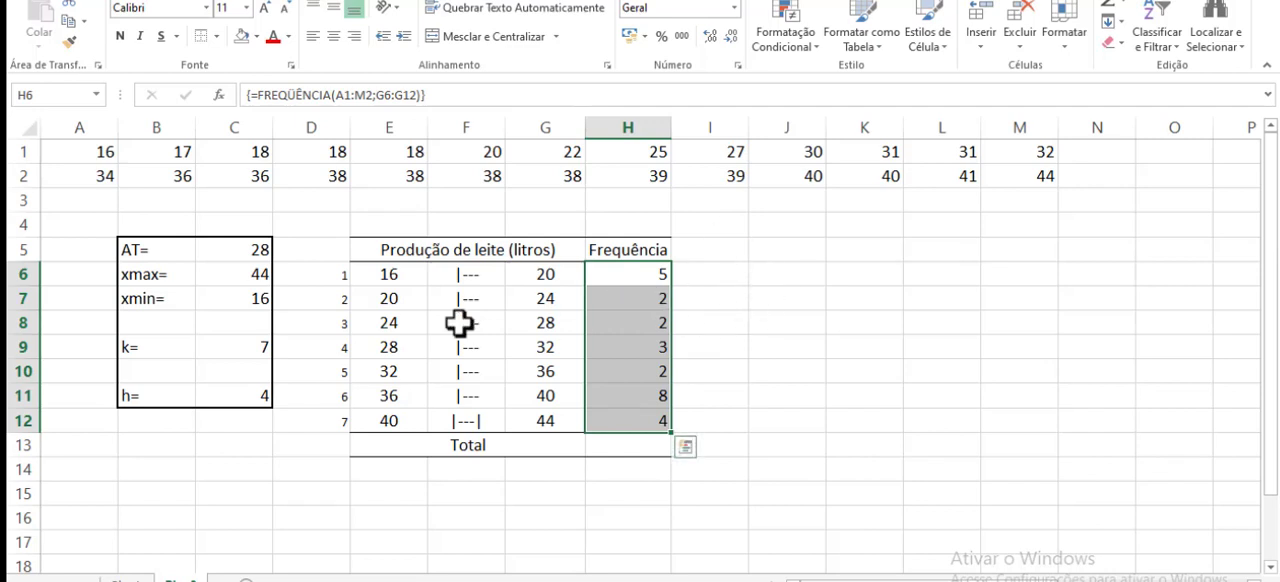
left_click(789, 302)
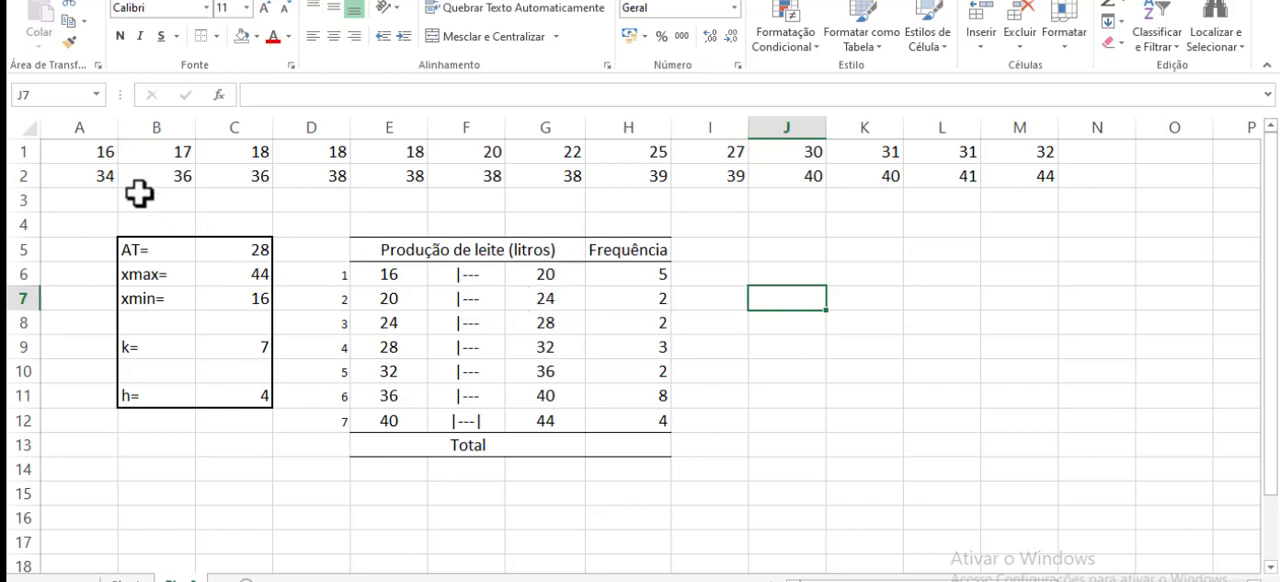
- Fill the data values of the first class, cells A1:E1, with light blue
left_click_drag(100, 155, 390, 151)
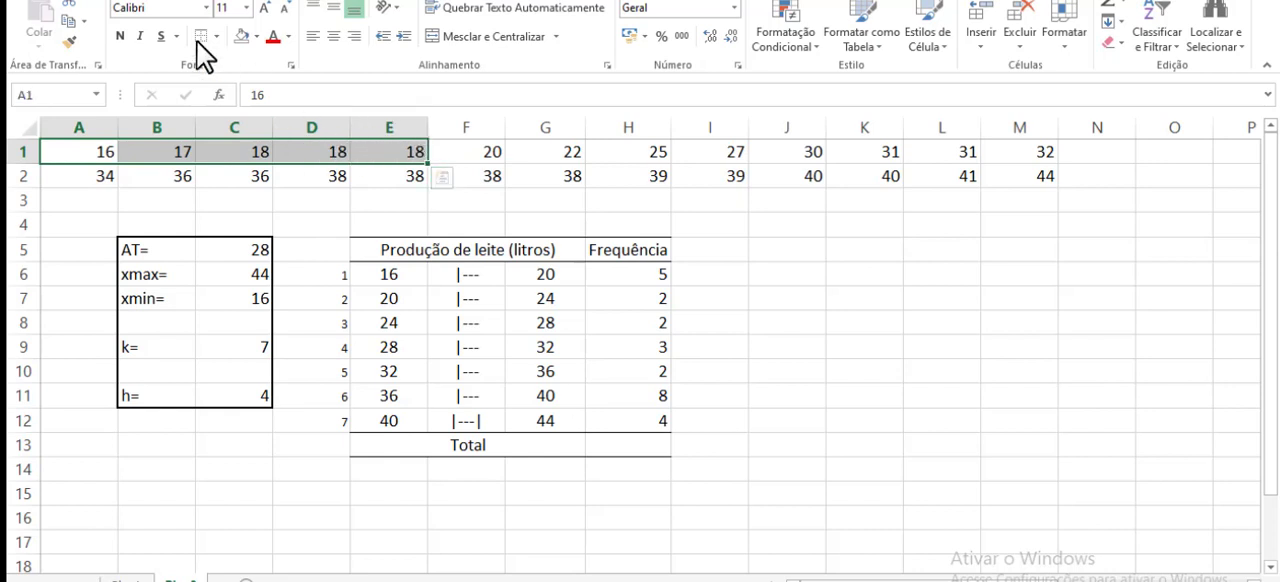
left_click(256, 37)
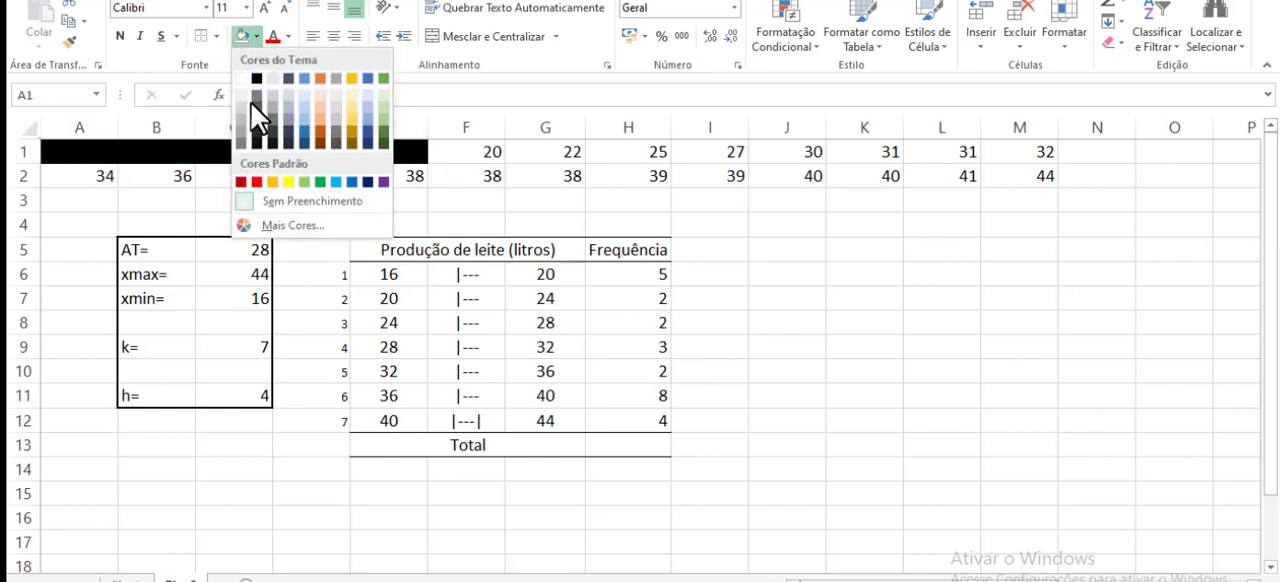
left_click(306, 123)
left_click(956, 392)
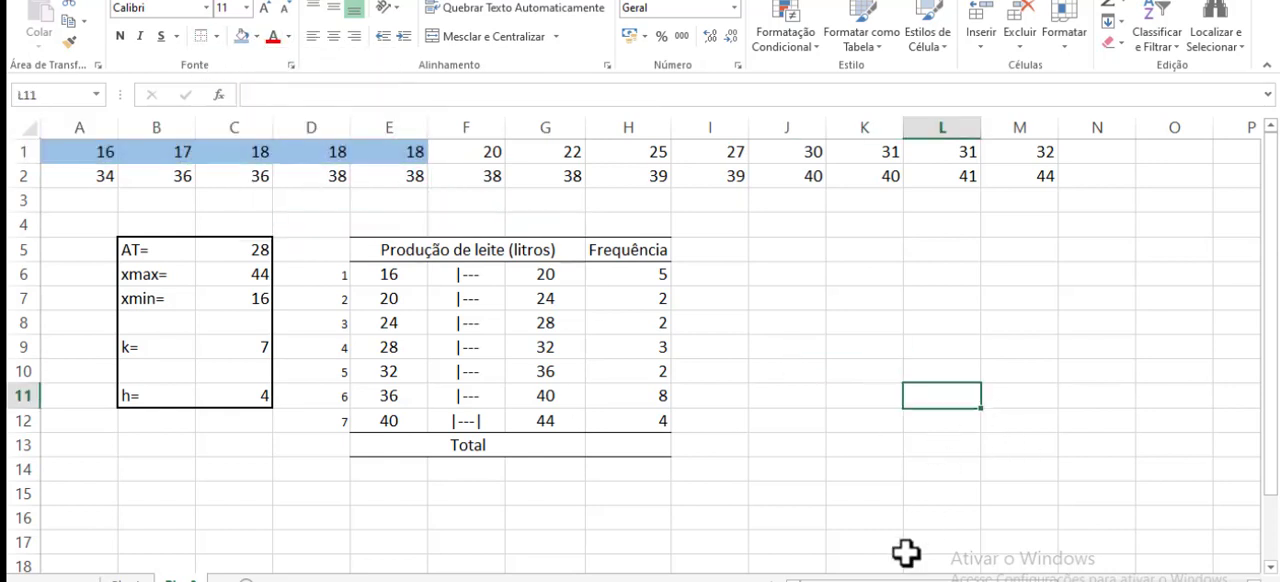
- Fill the data values of the second class, cells F1:G1, with orange
left_click_drag(380, 299, 563, 294)
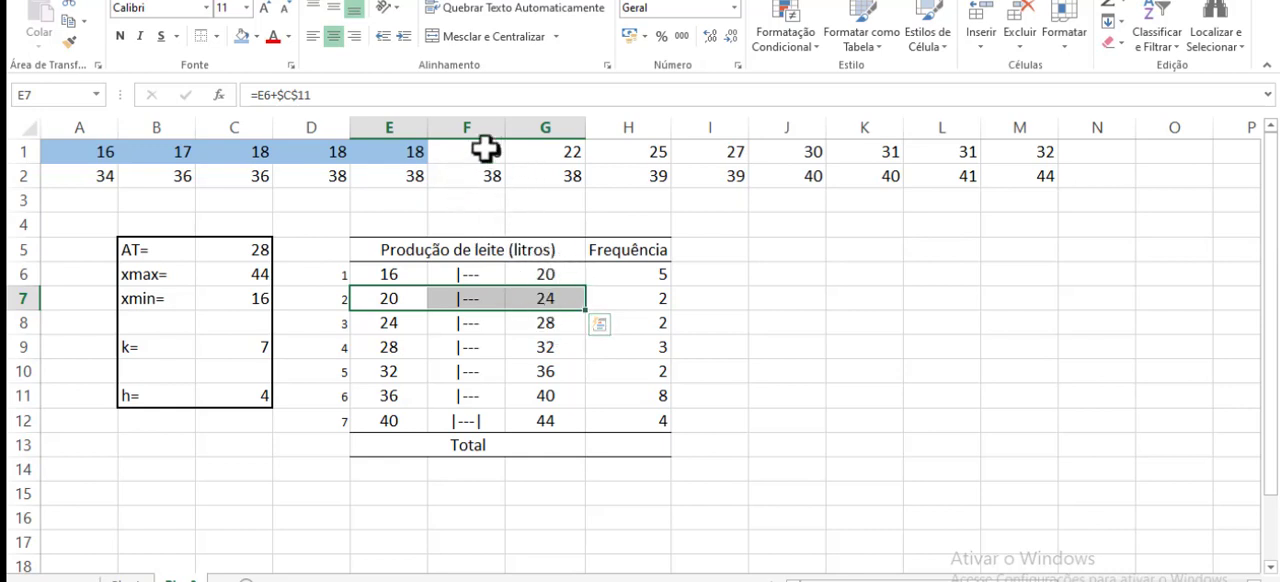
left_click_drag(486, 151, 566, 151)
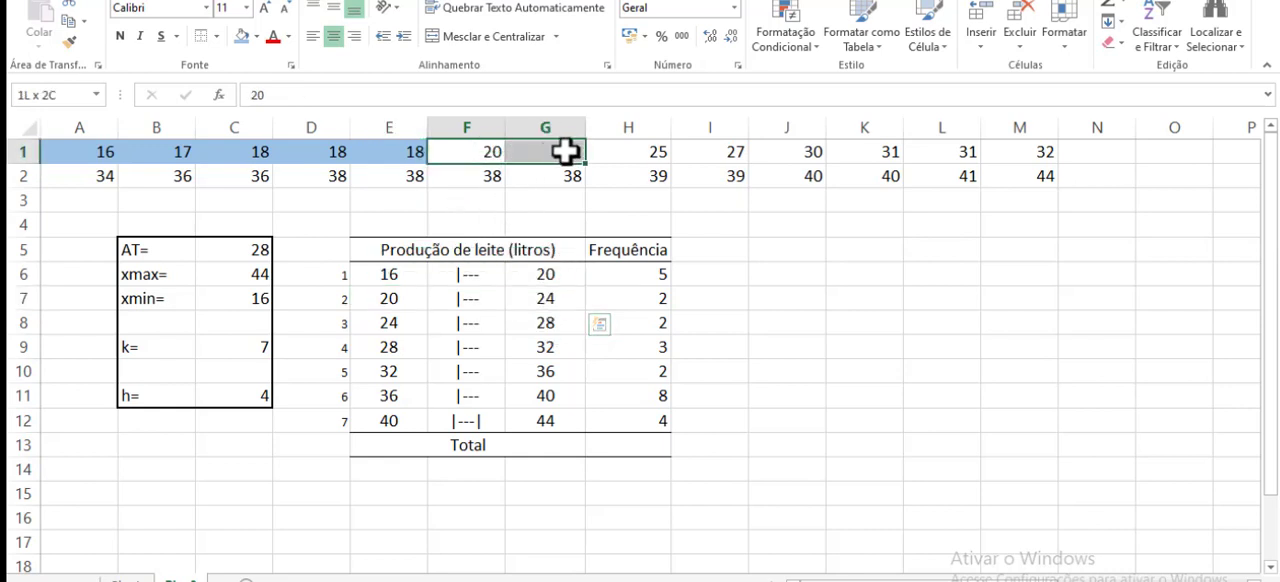
left_click(256, 37)
left_click(273, 183)
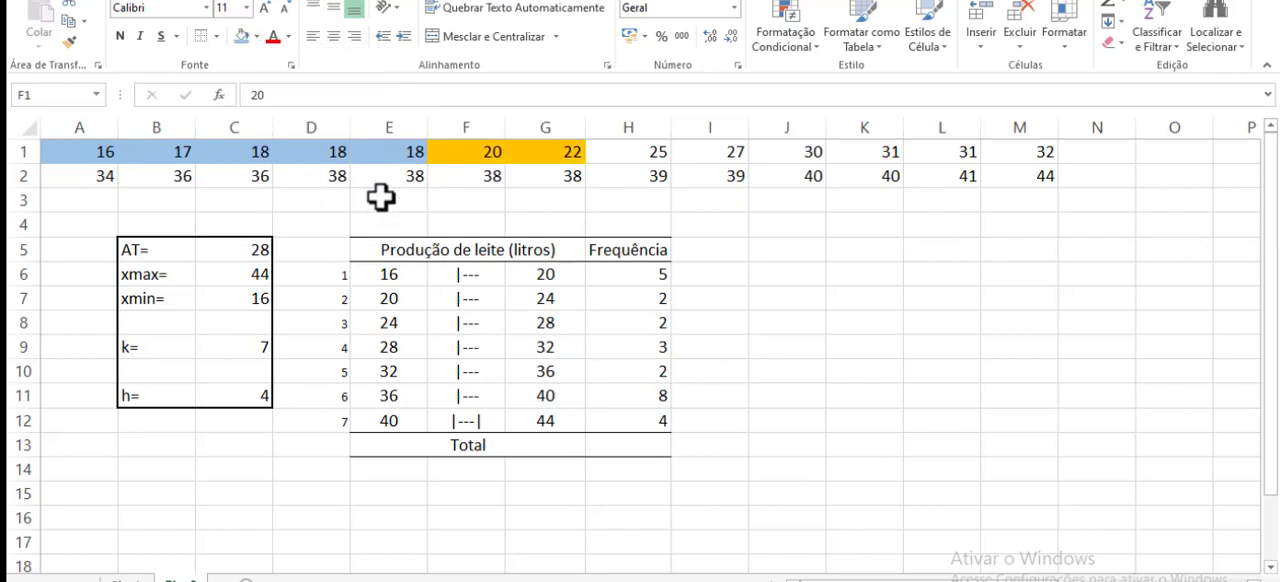
left_click(765, 251)
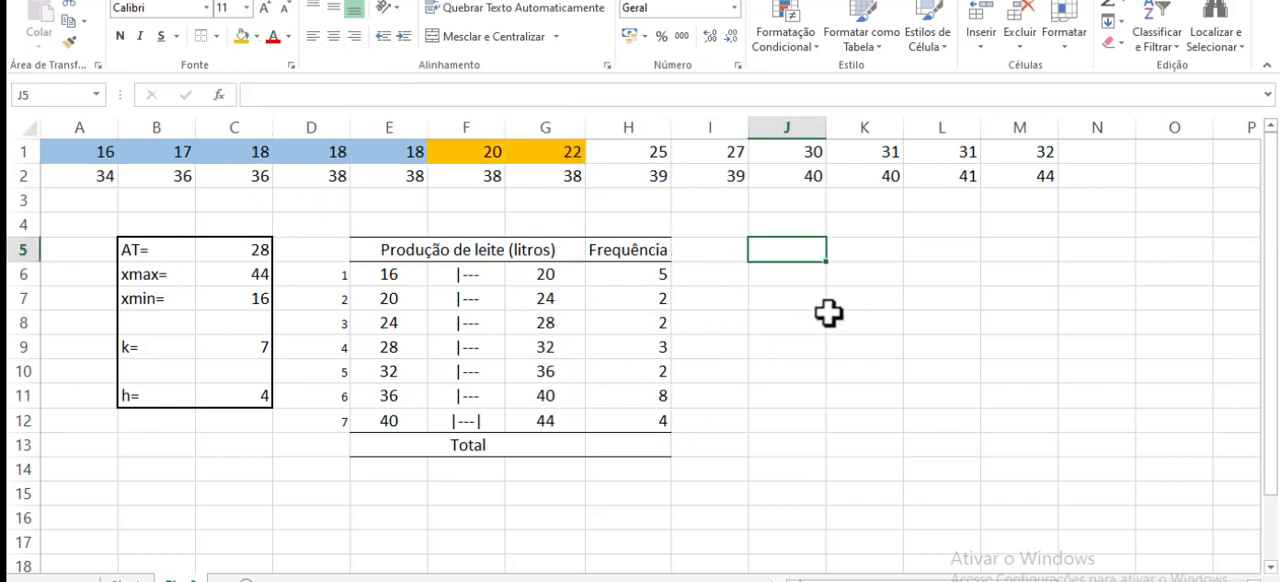